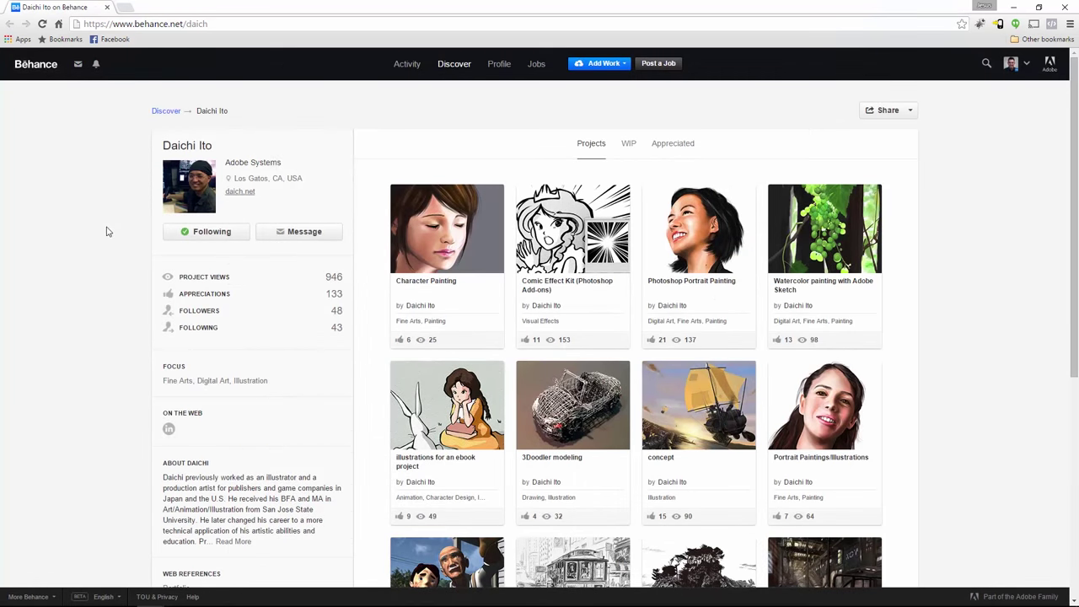
left_click(189, 27)
left_click(192, 25)
left_click_drag(186, 23, 228, 23)
left_click(287, 133)
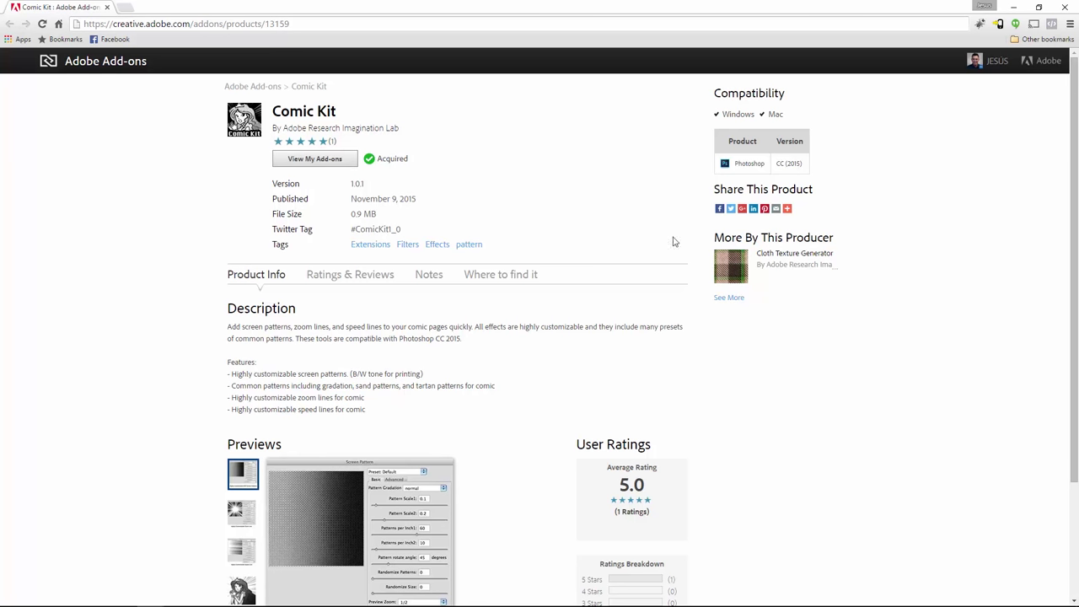
left_click_drag(756, 253, 841, 260)
left_click(843, 260)
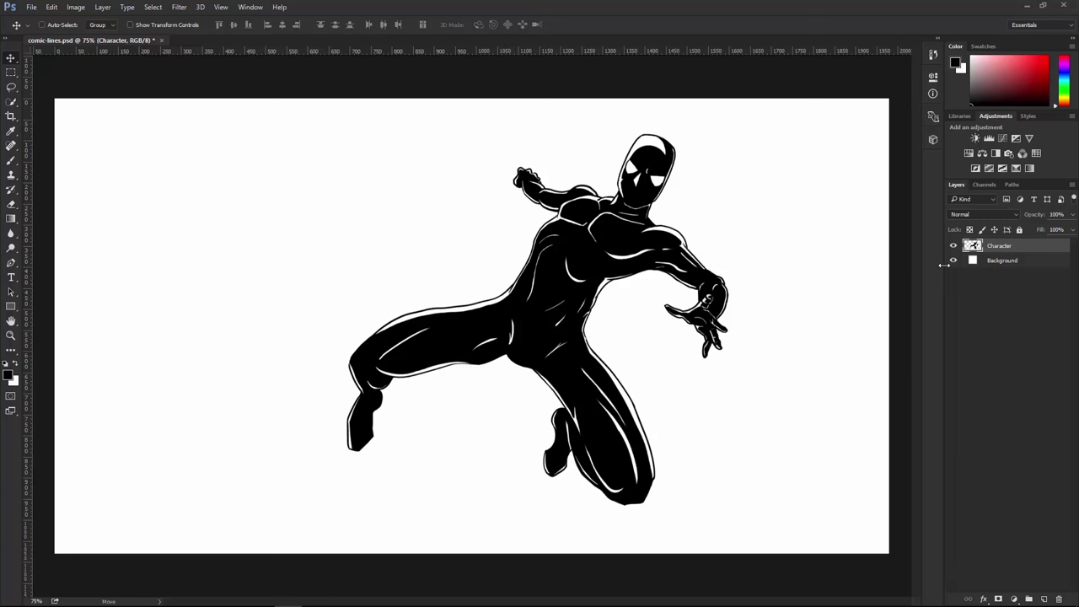
Toggle the visibility of the Background and Character layers to check what each contains, leaving both shown
left_click(954, 261)
left_click(953, 260)
left_click(953, 261, "alt")
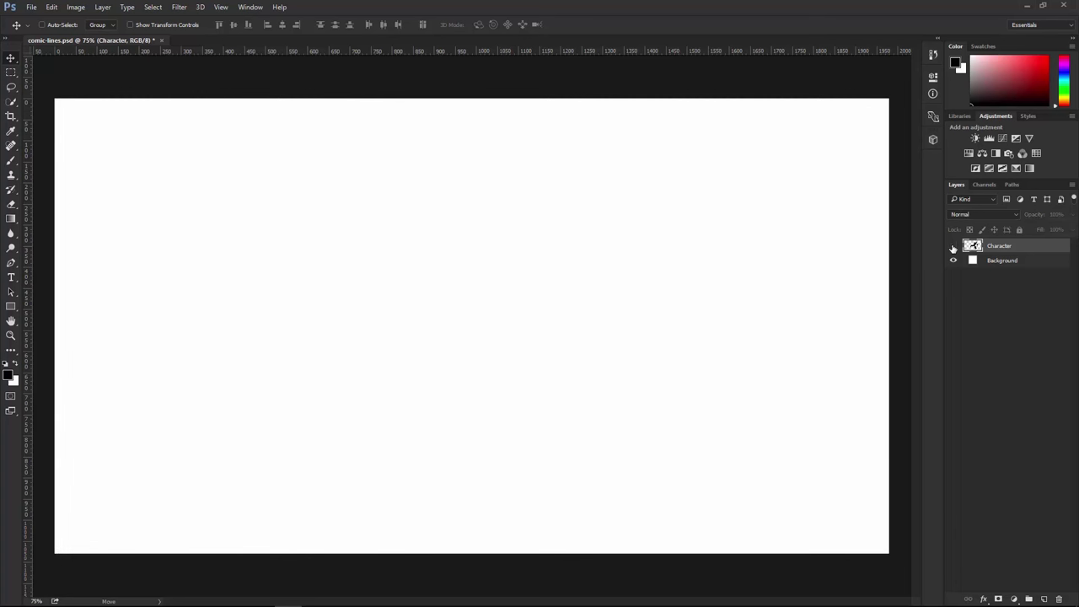
left_click(954, 245)
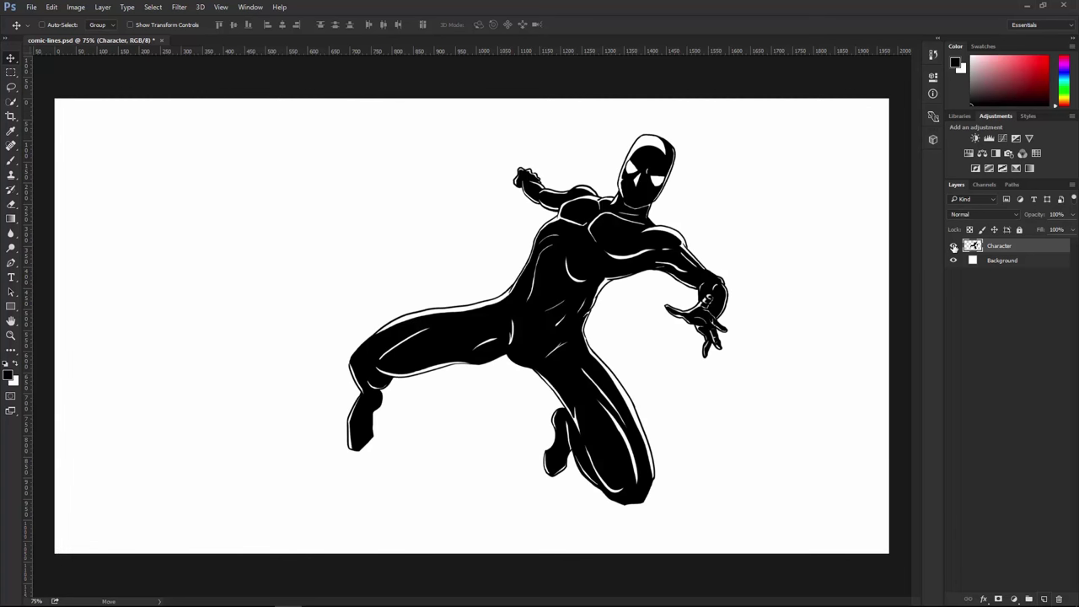
Create a new layer between Character and Background and name it Action Lines
left_click(1044, 598)
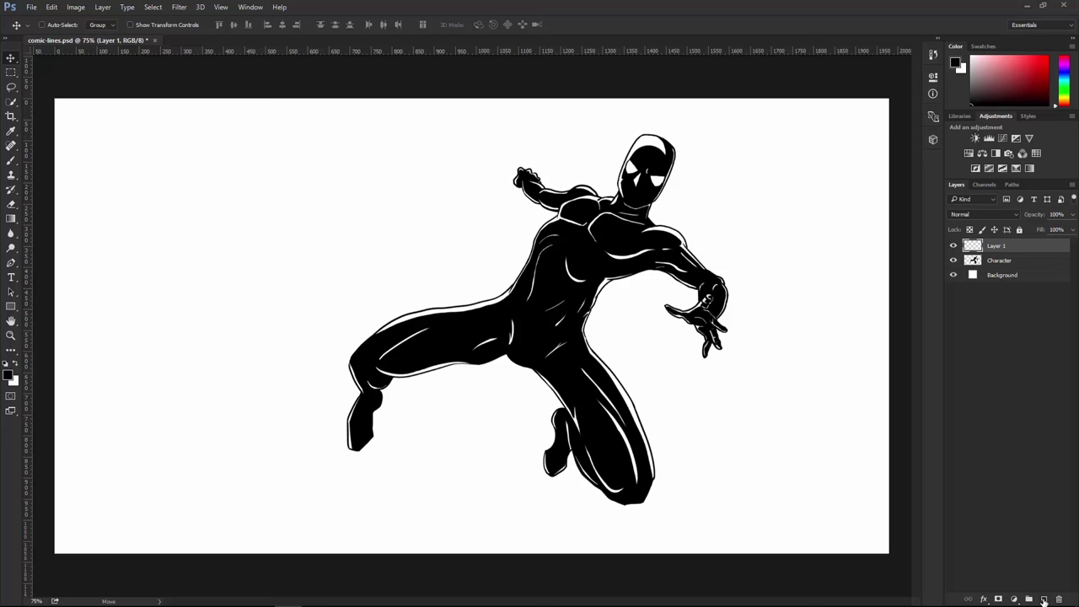
left_click_drag(973, 246, 973, 268)
double_click(995, 262)
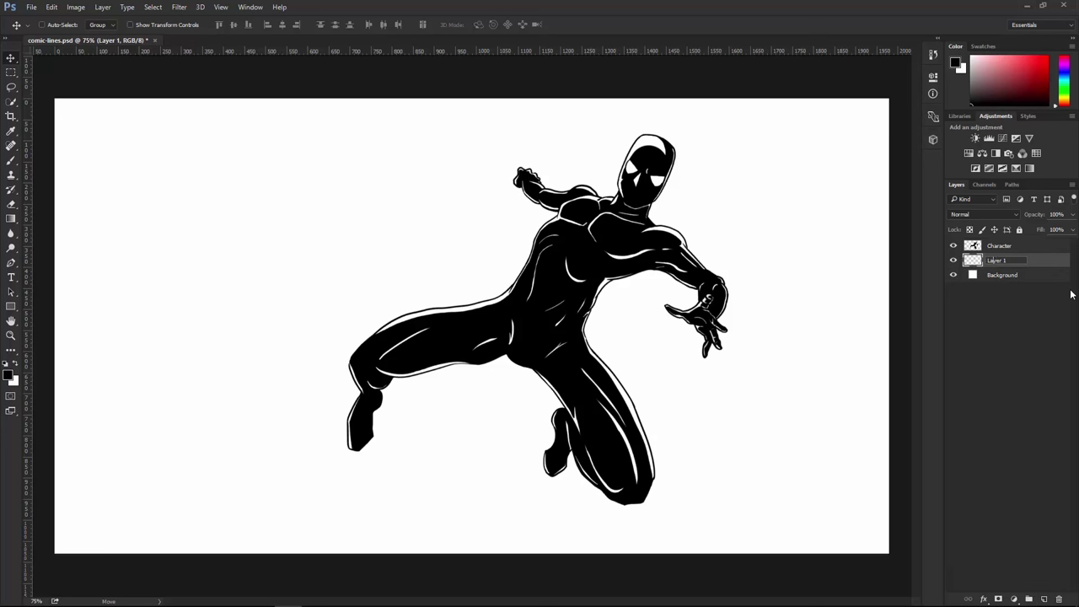
type("Action Lines")
key("Return")
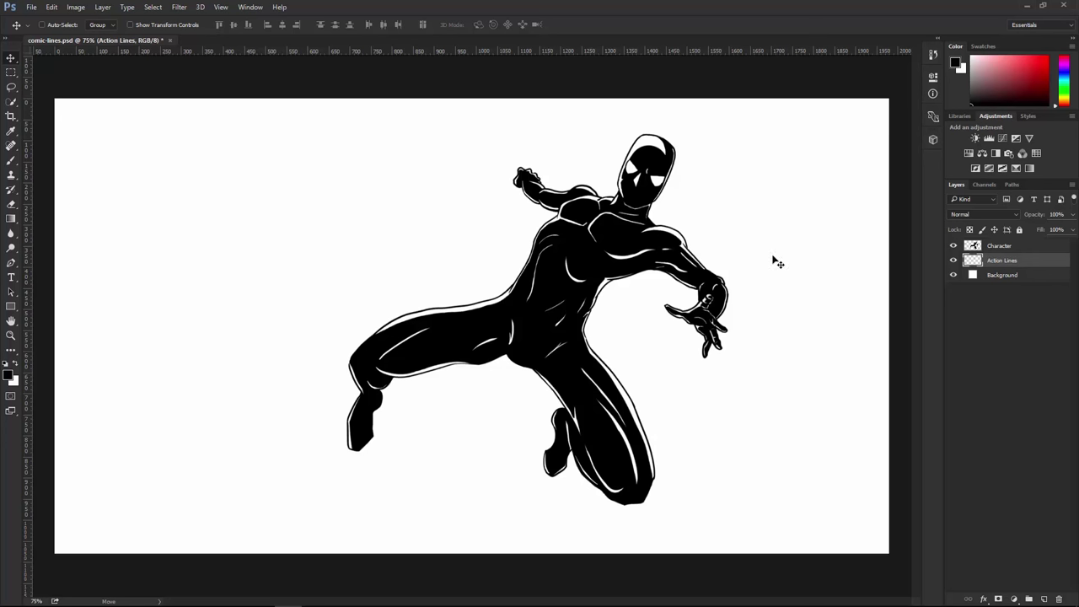
Draw a straight Pen path from the character's upper chest toward the canvas's left side and select it with Path Selection
left_click(11, 263)
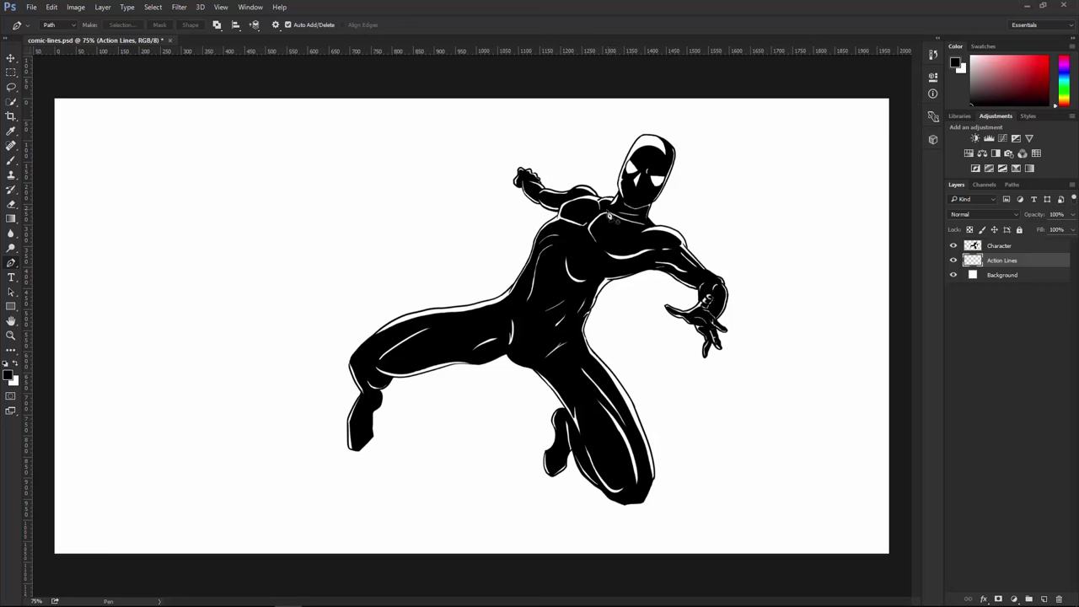
left_click(614, 215)
left_click(164, 284)
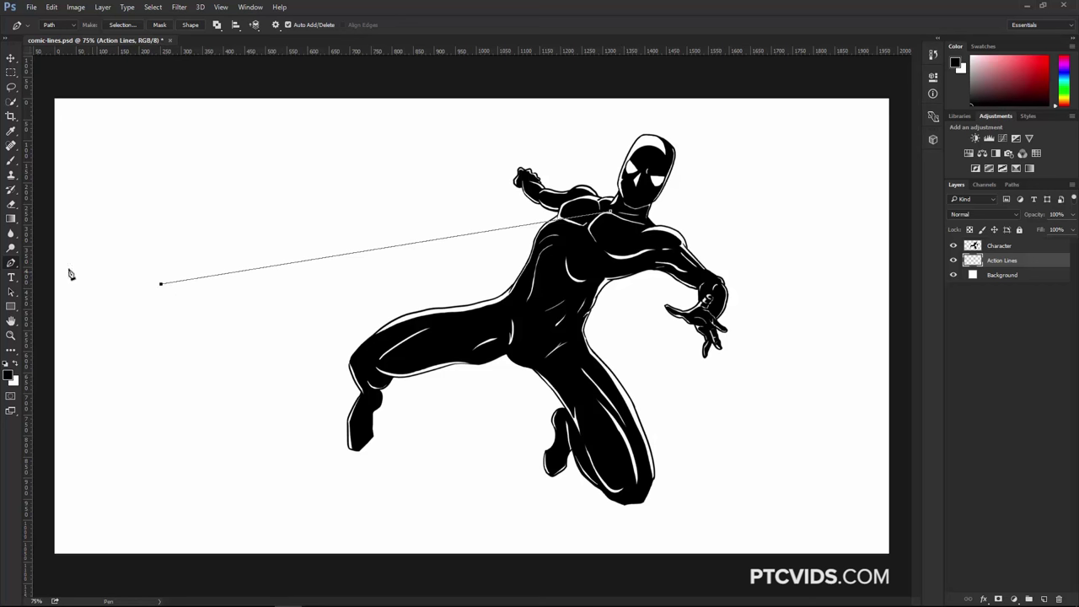
left_click(11, 291)
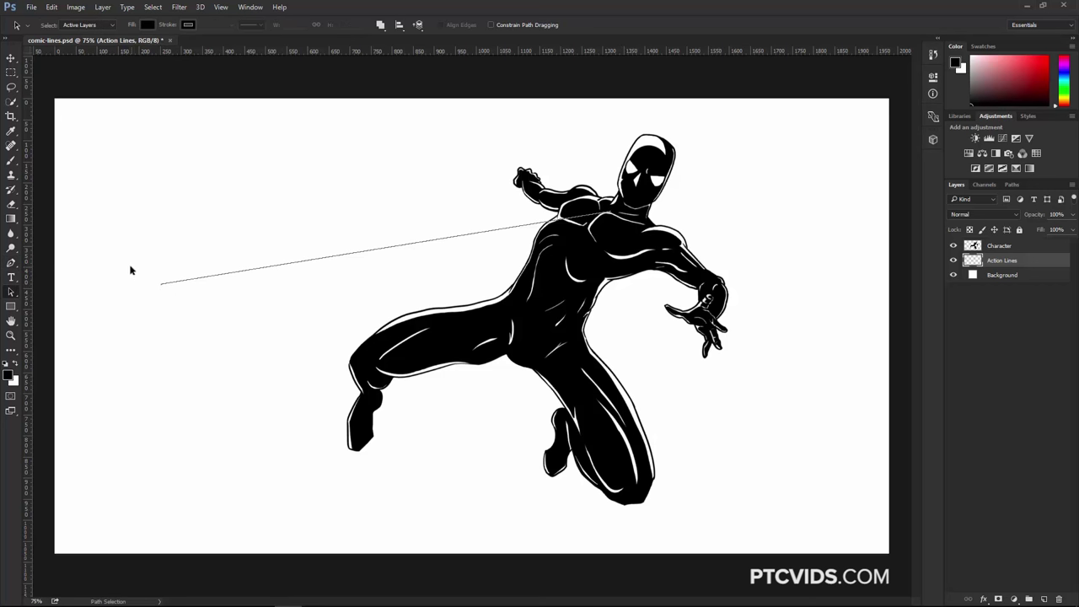
right_click(11, 293)
left_click(69, 292)
left_click(167, 281)
Start a Pattern fill on the Action Lines layer using the Speed_Lines_ex script, Normal mode and 100% opacity
left_click(52, 12)
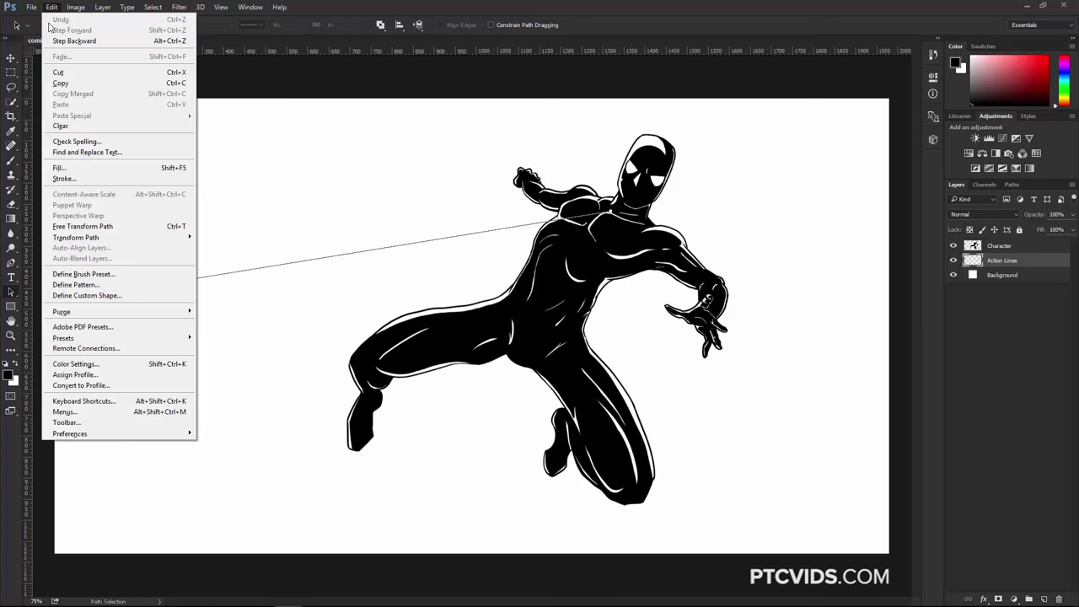
left_click(65, 166)
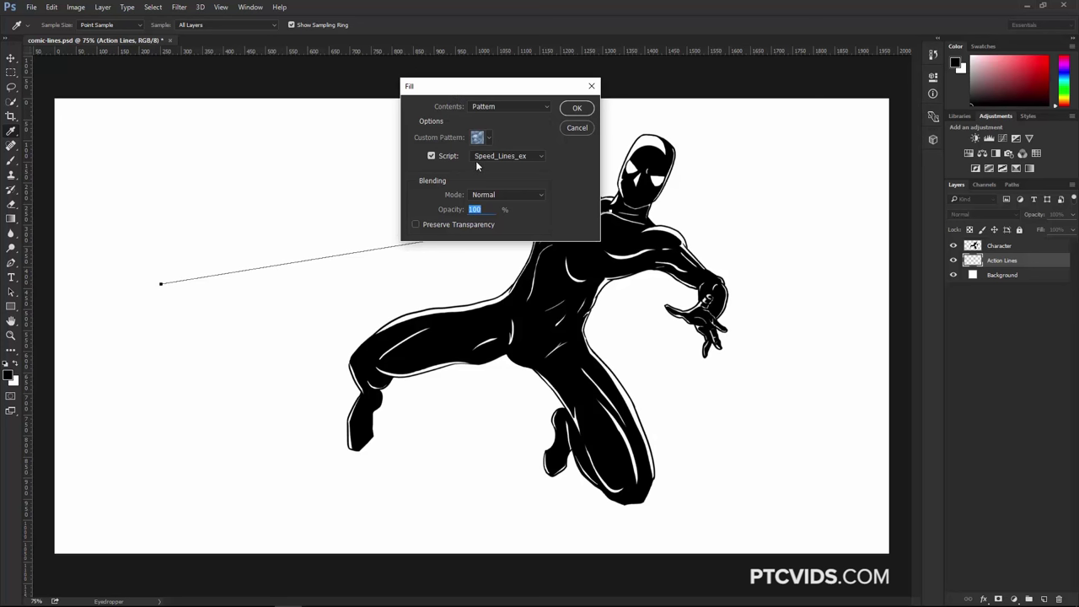
left_click(492, 109)
left_click(488, 158)
left_click(431, 157)
left_click(431, 158)
left_click(497, 161)
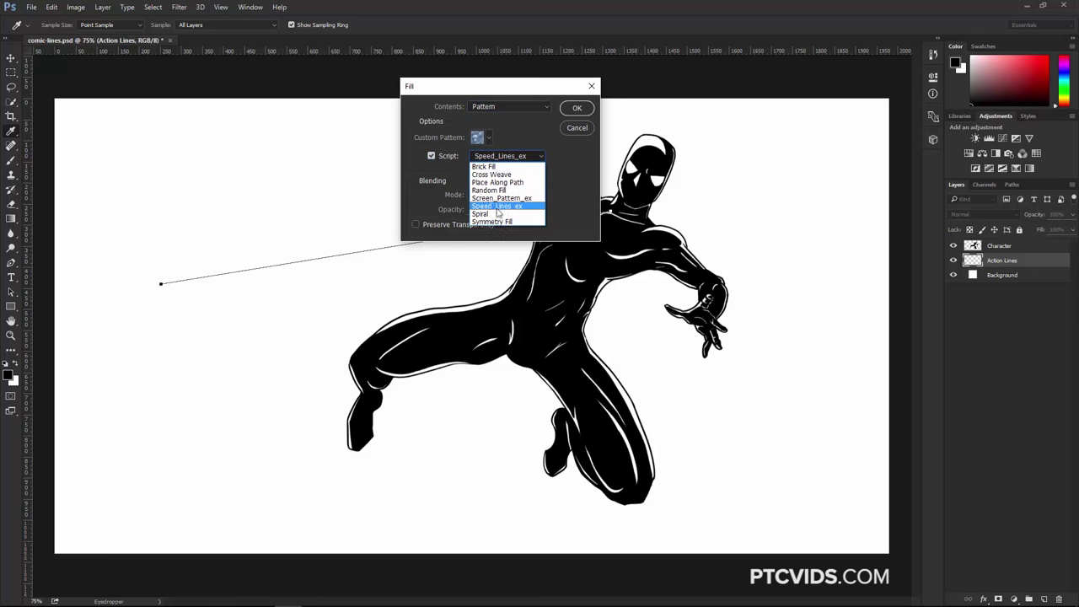
left_click(507, 206)
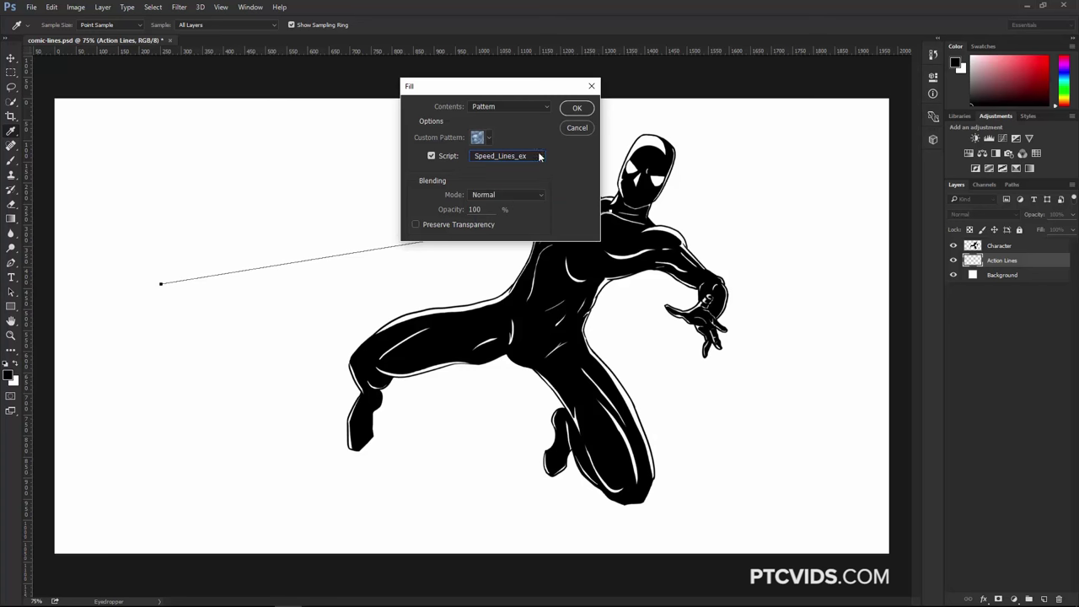
left_click(576, 110)
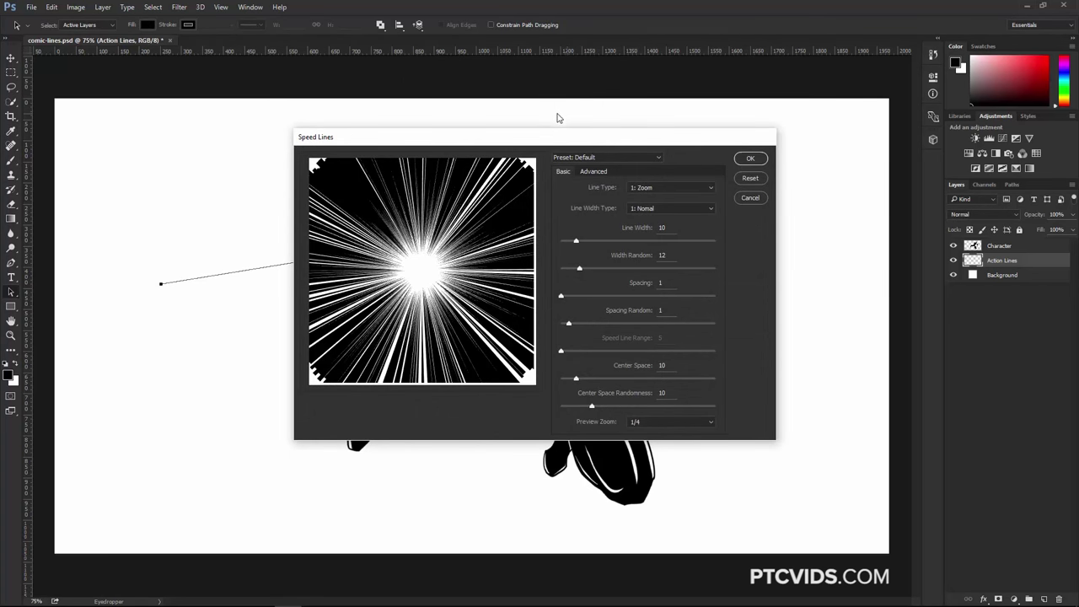
Apply the speed lines to the layer with the Default preset and Zoom line type
left_click_drag(555, 140, 550, 131)
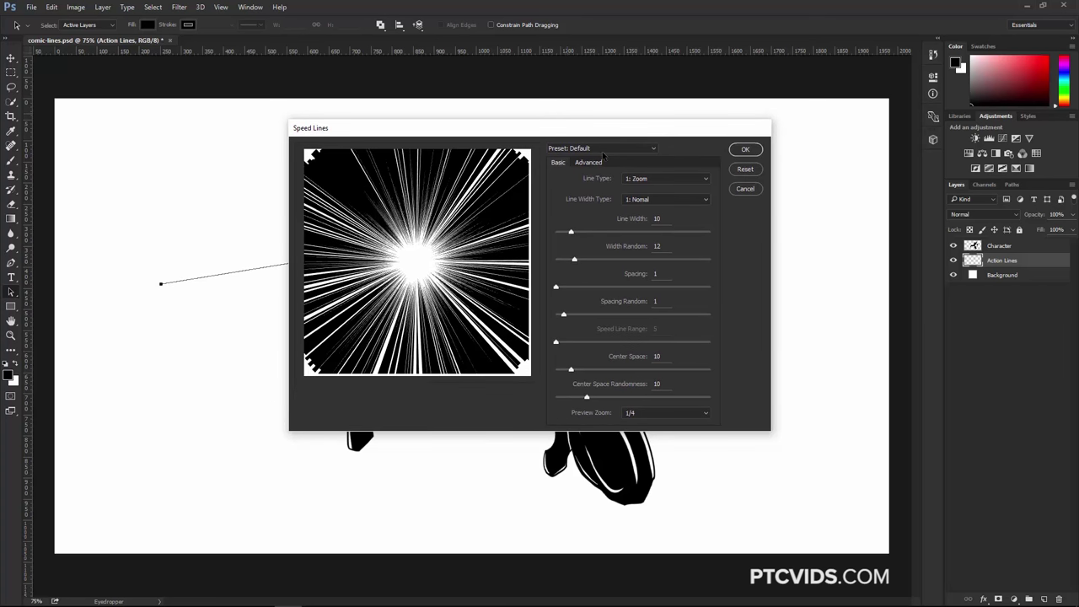
left_click(573, 150)
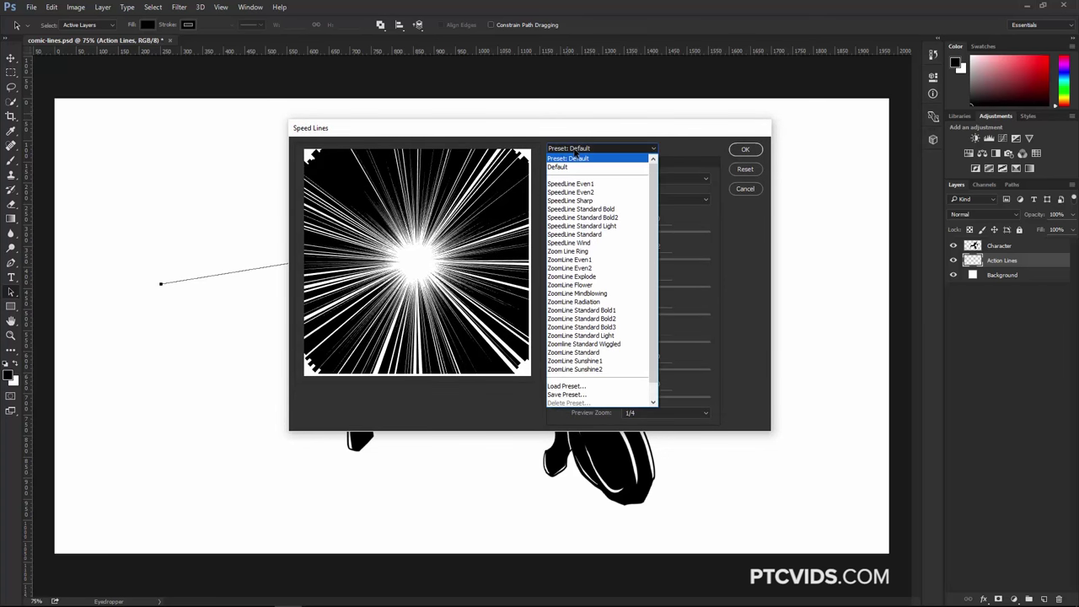
left_click(561, 172)
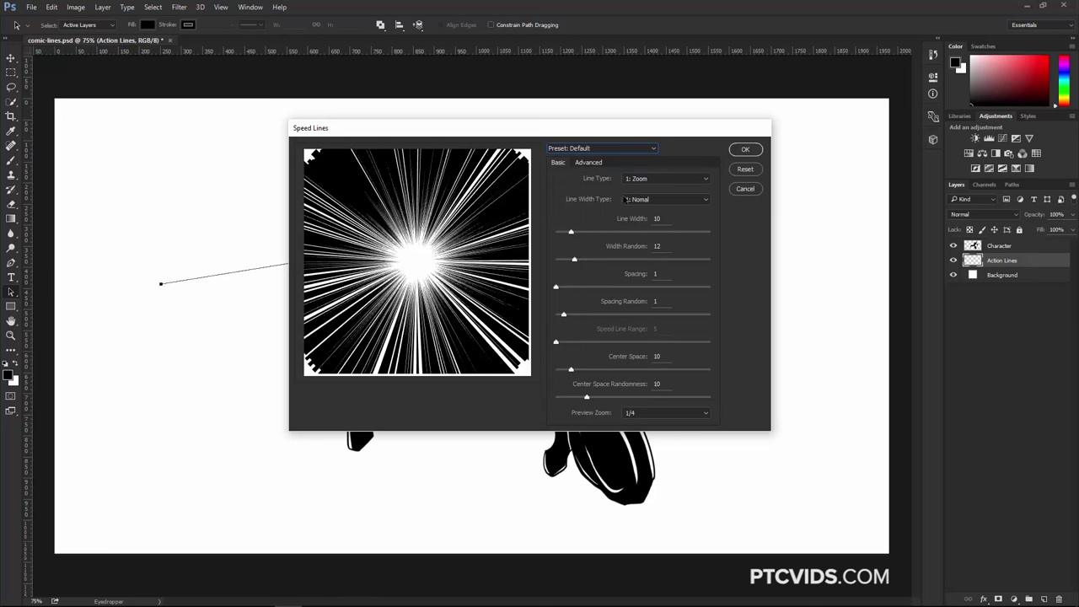
left_click(746, 149)
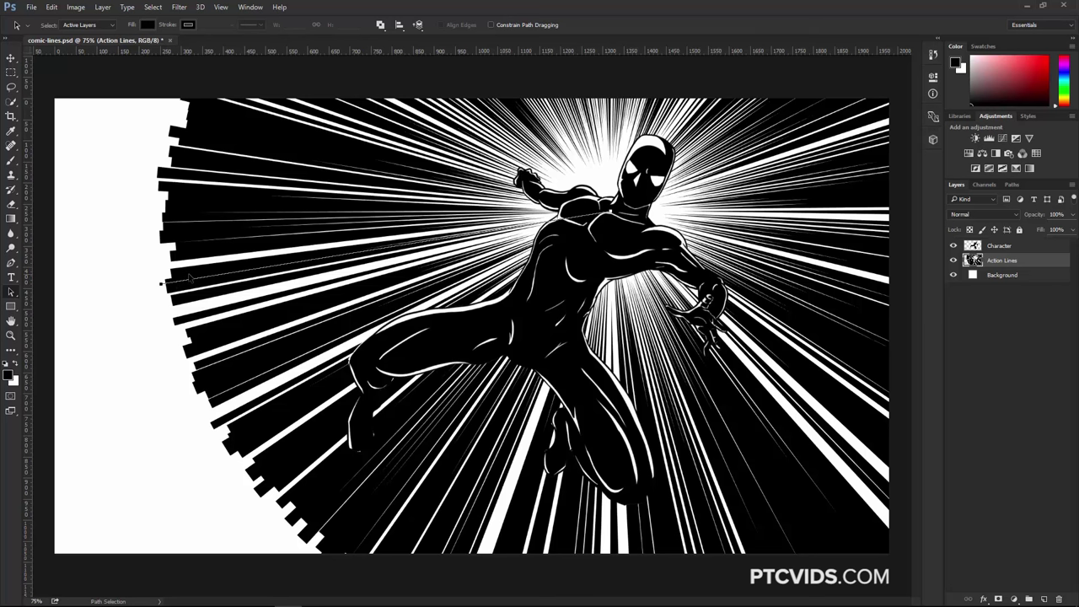
Undo the speed lines fill and move the path's left endpoint beyond the canvas's left edge with Direct Selection
left_click(53, 8)
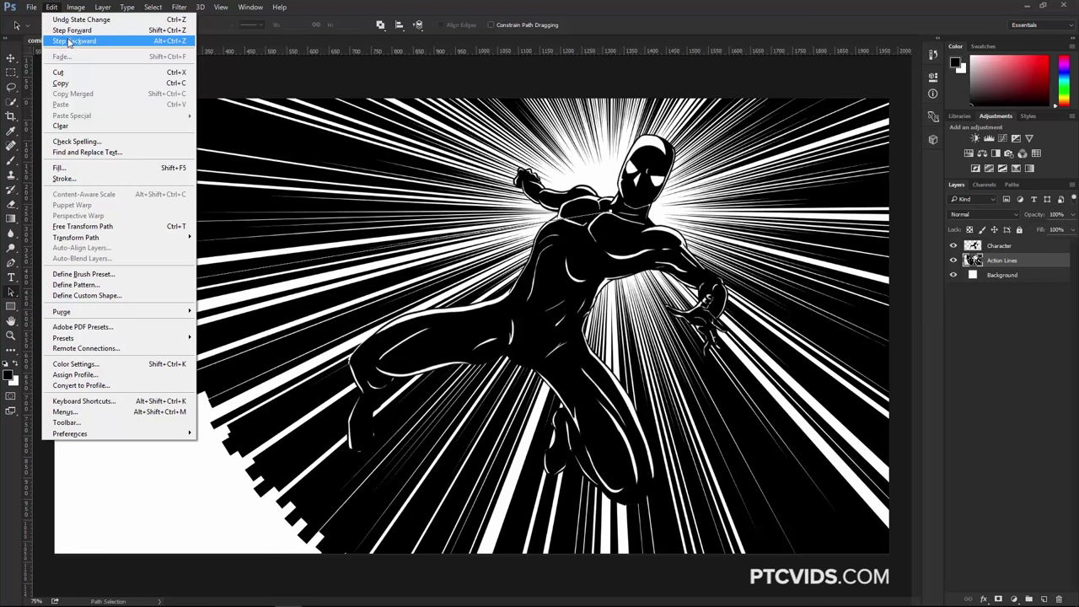
left_click(68, 41)
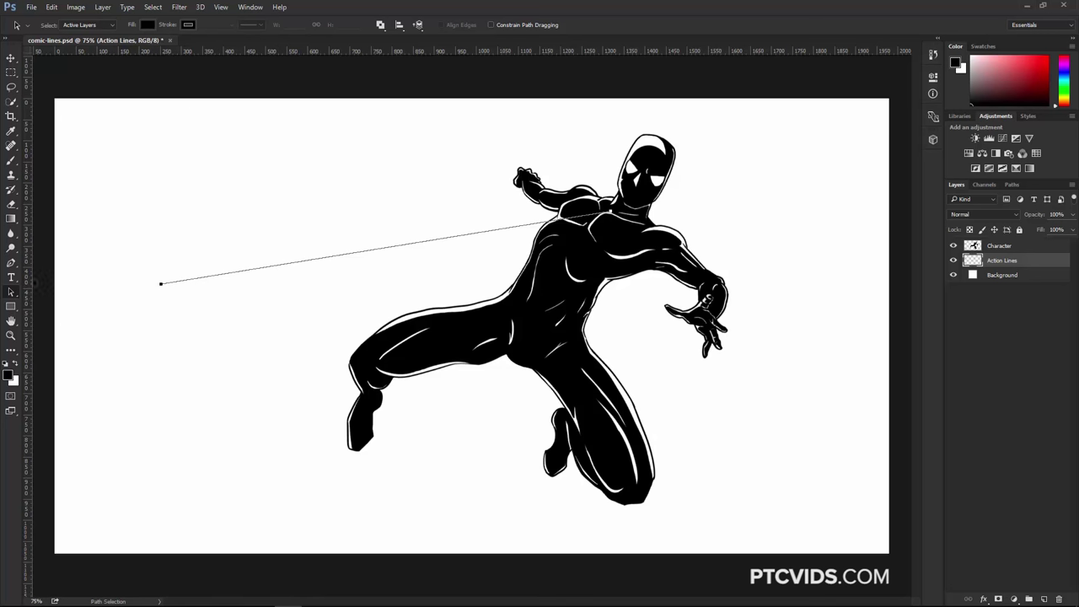
right_click(21, 292)
left_click(80, 303)
left_click_drag(150, 290, 4, 354)
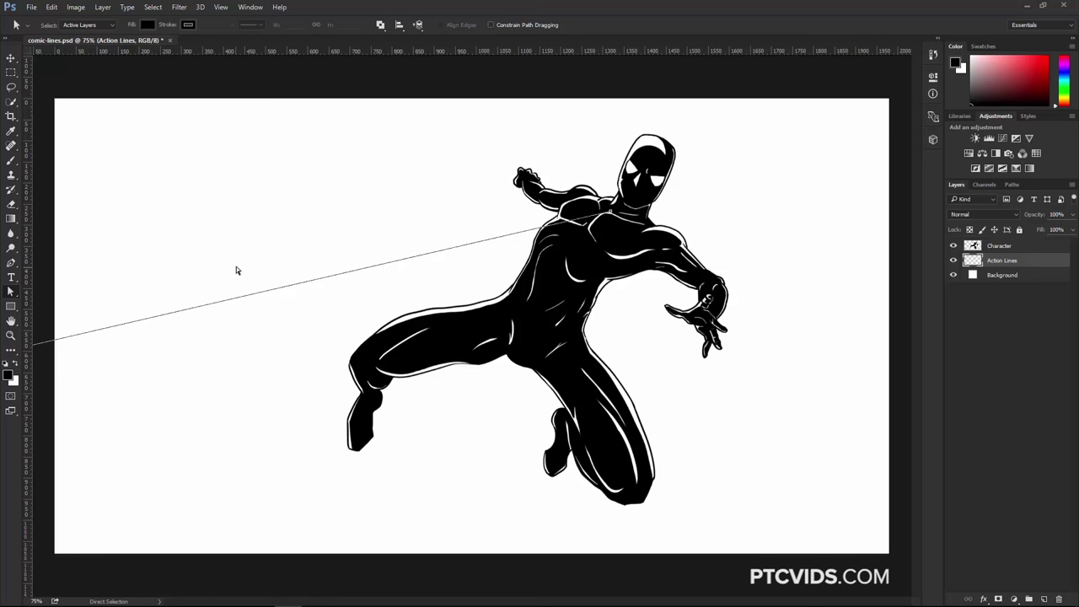
Fill the Action Lines layer along the extended path with the Speed_Lines_ex script and its Default preset
key("shift+F5")
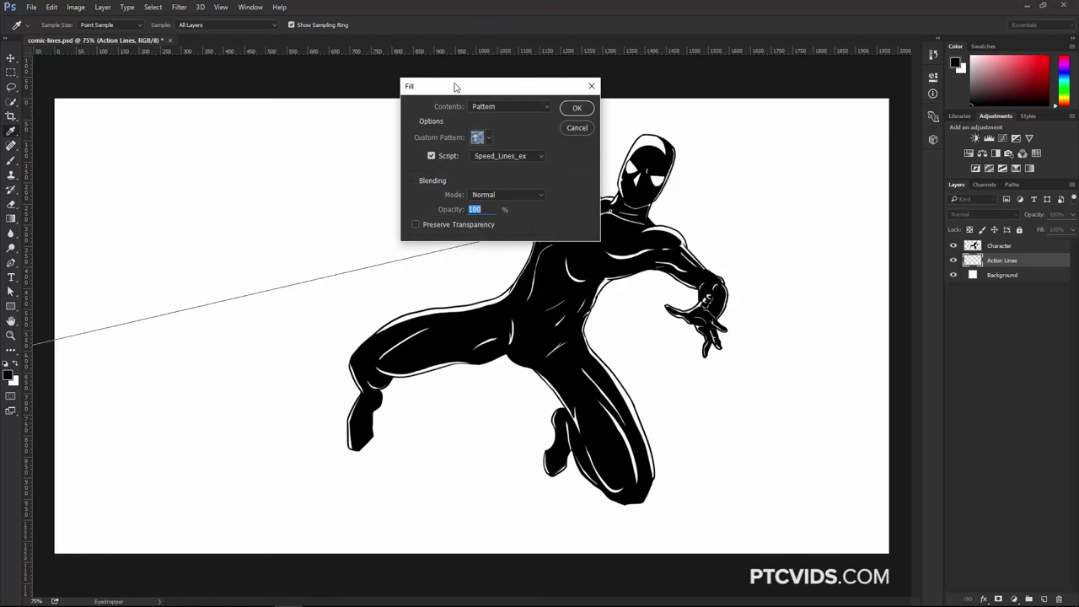
left_click_drag(454, 85, 441, 83)
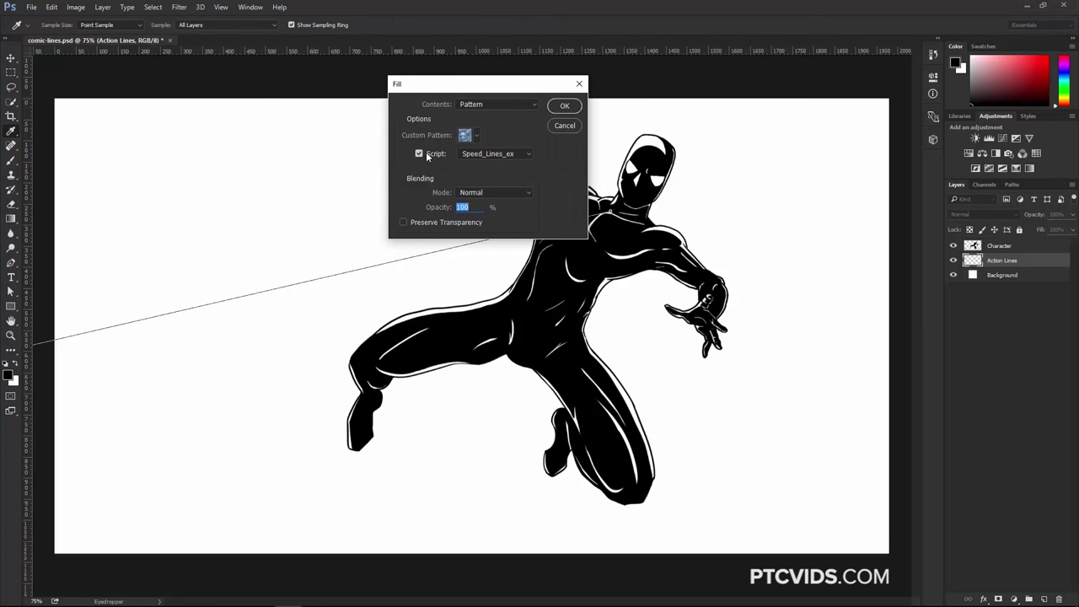
left_click(565, 106)
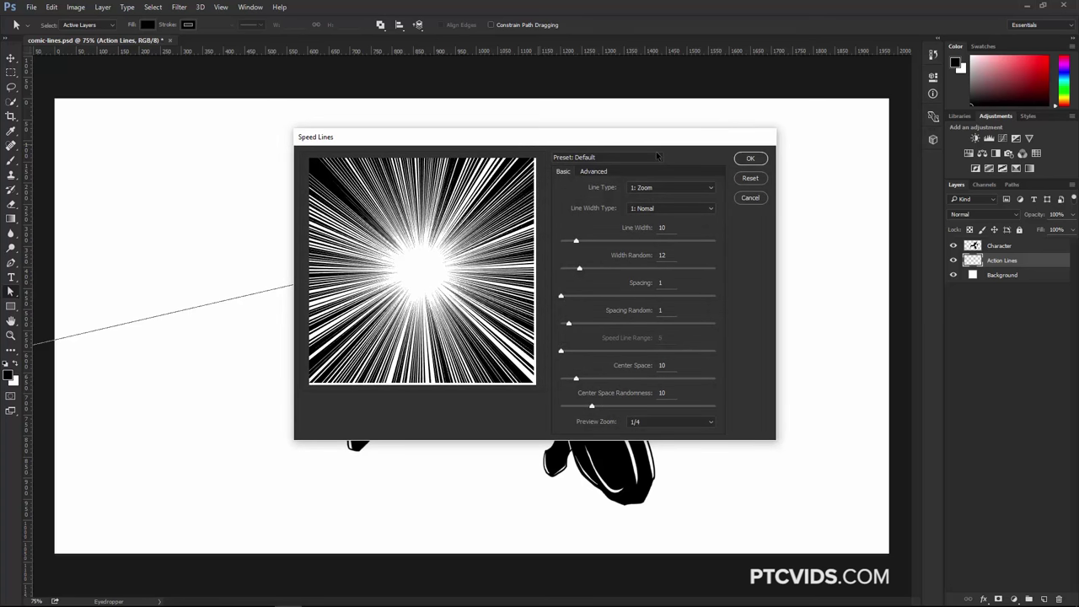
left_click(750, 157)
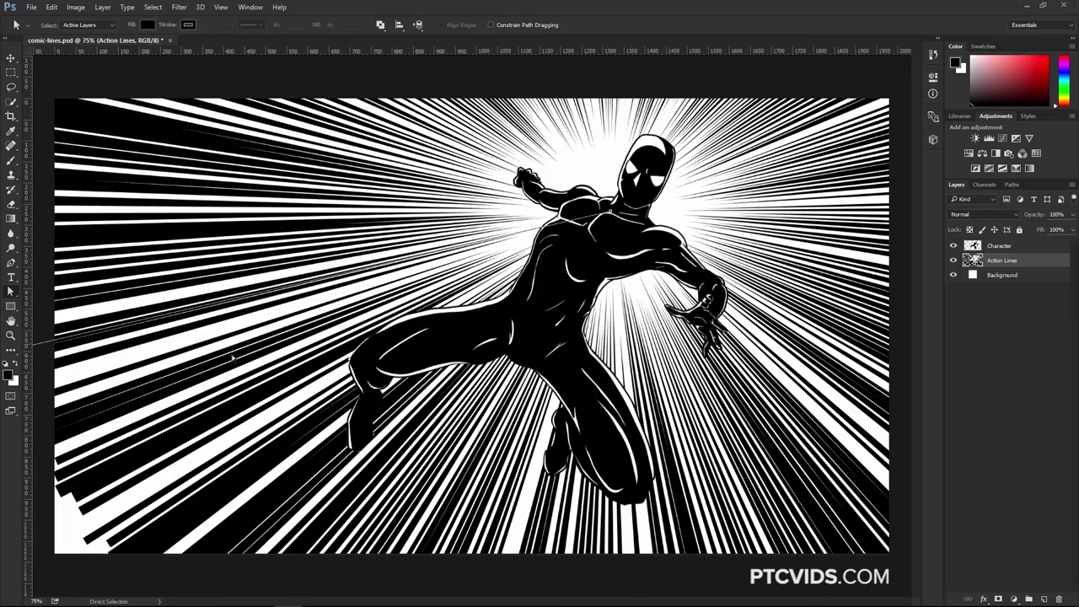
Undo the last fill and move the path's outer endpoint even farther from the canvas's left edge
key("z")
right_click(193, 350)
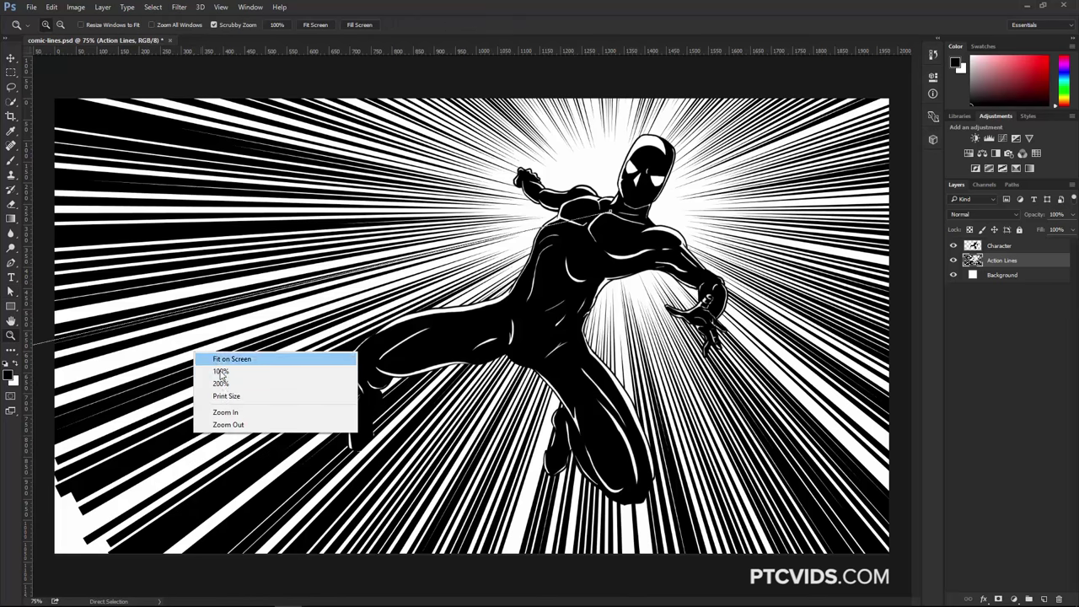
left_click(222, 426)
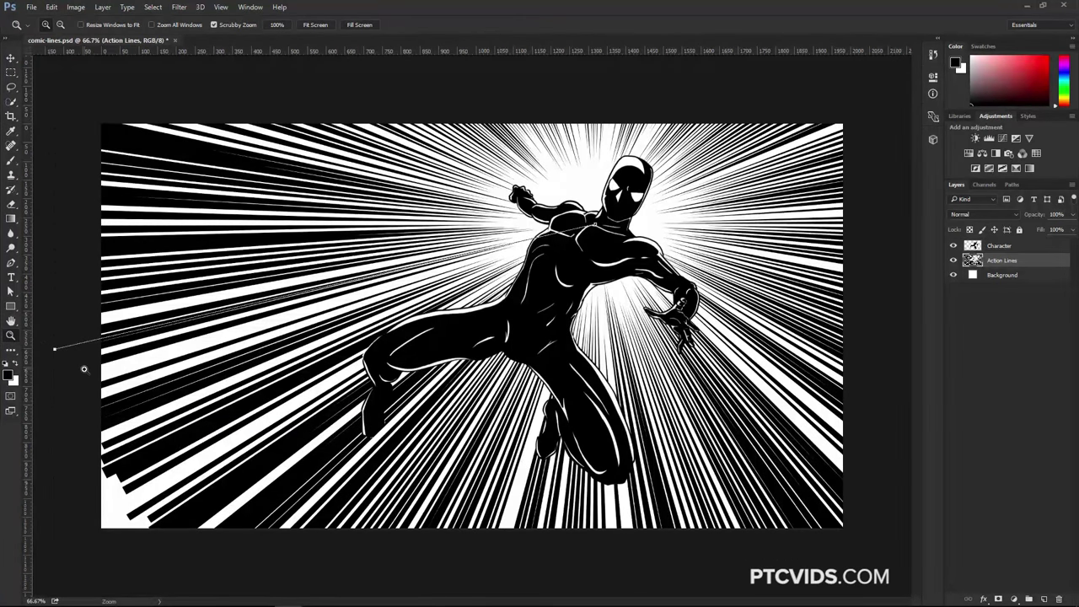
key("a")
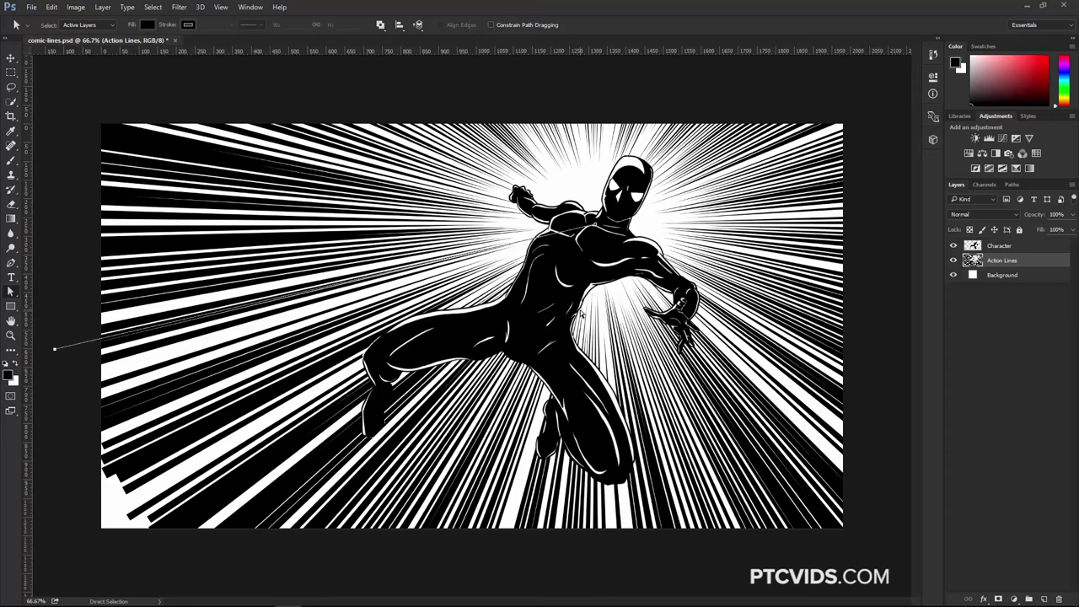
key("ctrl+z")
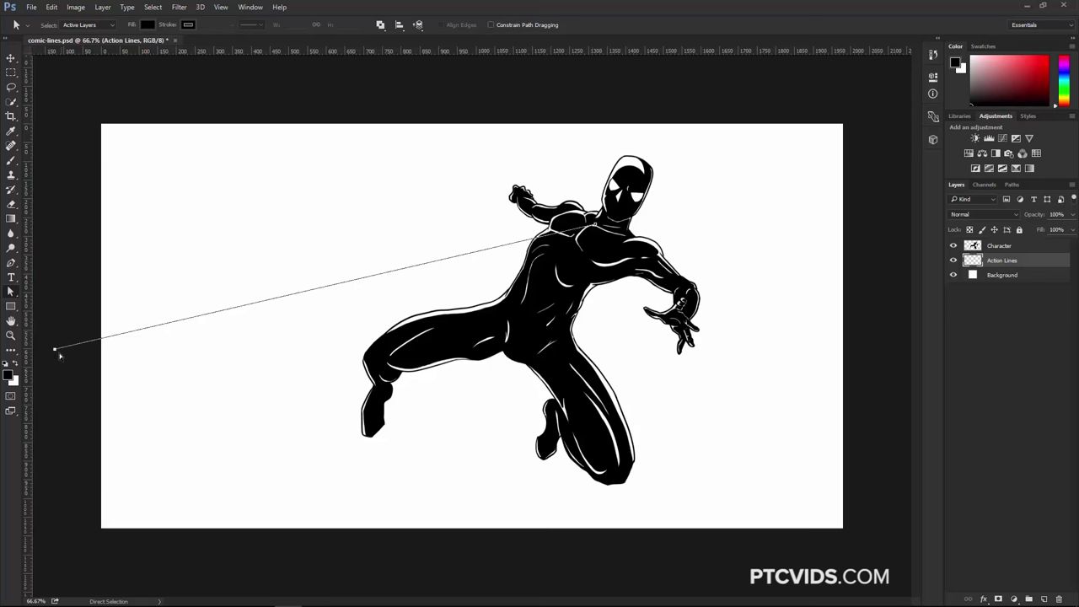
left_click_drag(54, 352, 2, 386)
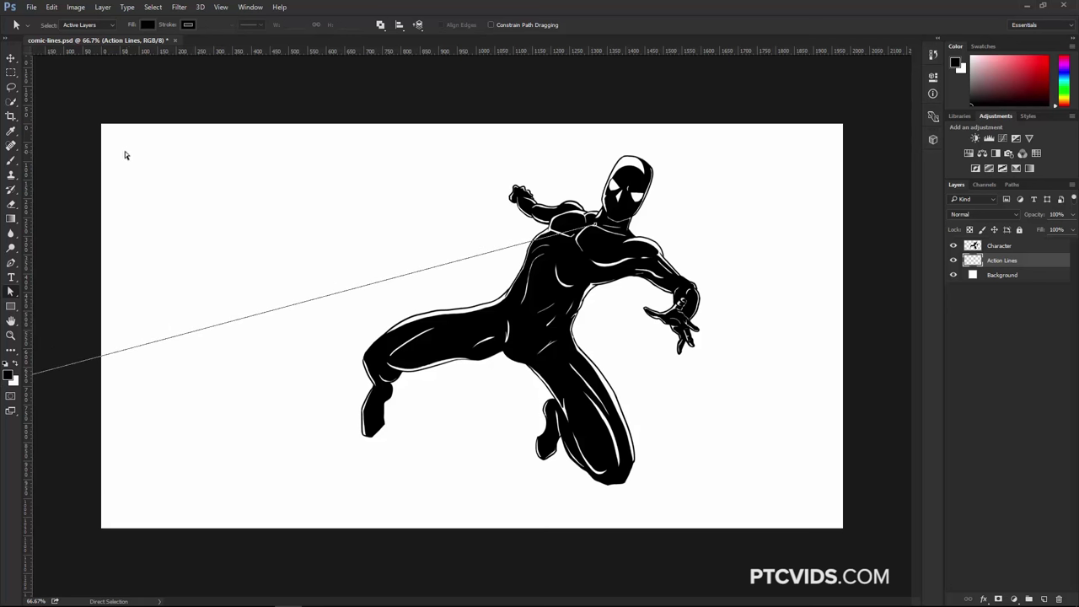
Start another pattern fill with the Speed_Lines_ex script and preview the Speed line type before setting it back to Zoom
key("shift+F5")
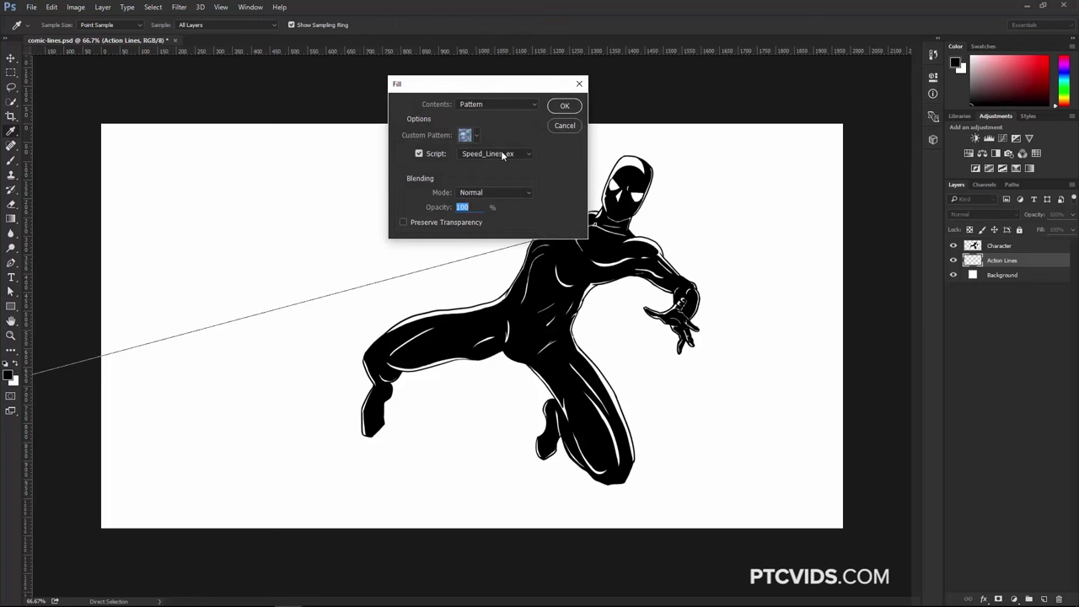
left_click(564, 106)
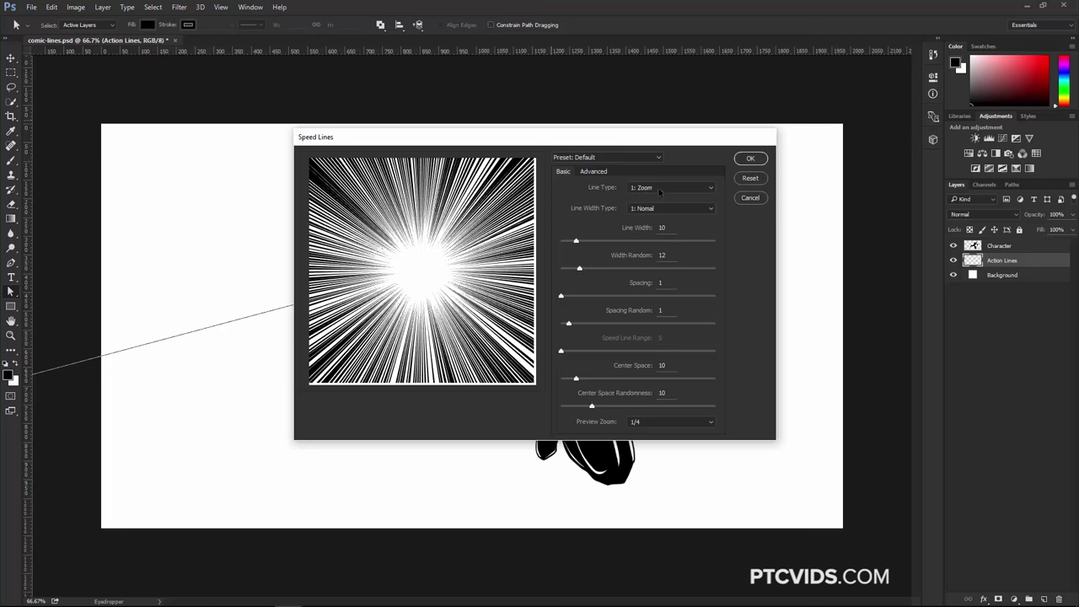
left_click(661, 189)
left_click(656, 207)
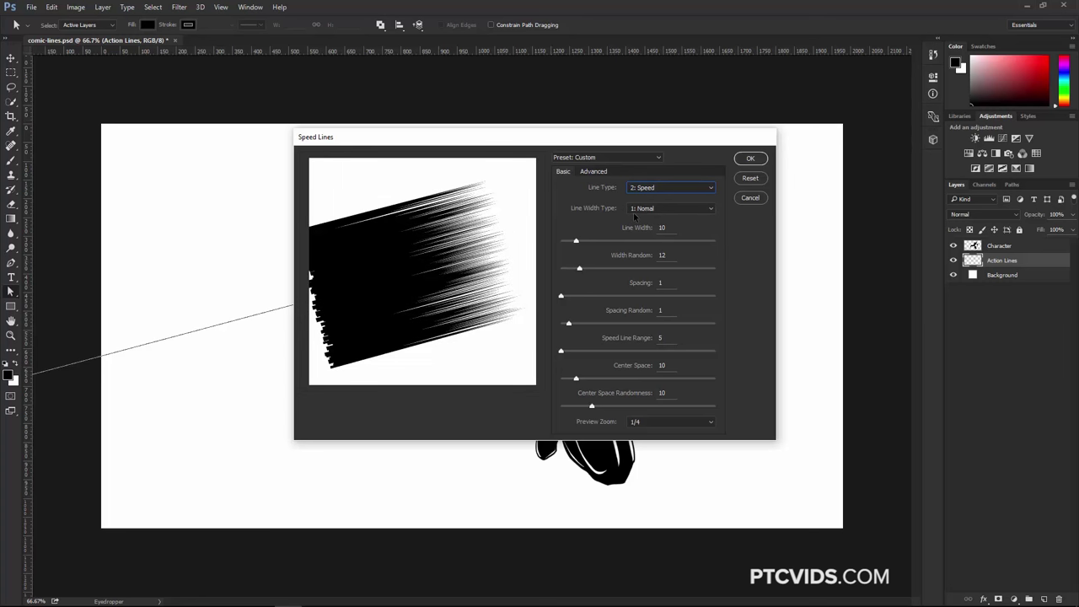
left_click(655, 192)
left_click(655, 206)
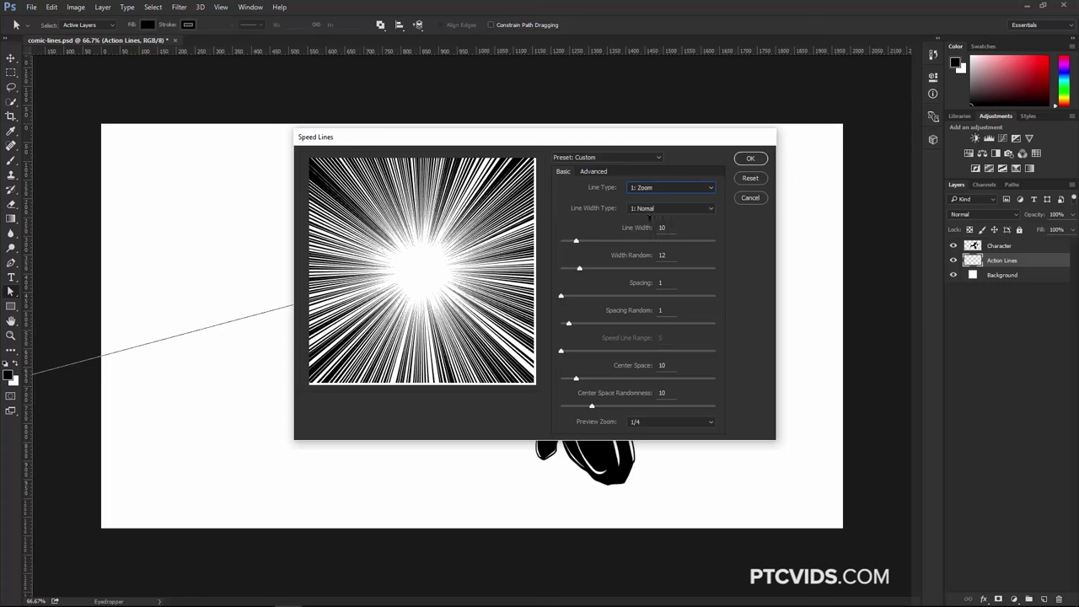
Try the Reverse and Waves line width types for the zoom lines, then set Line Width Type to Even
left_click(652, 211)
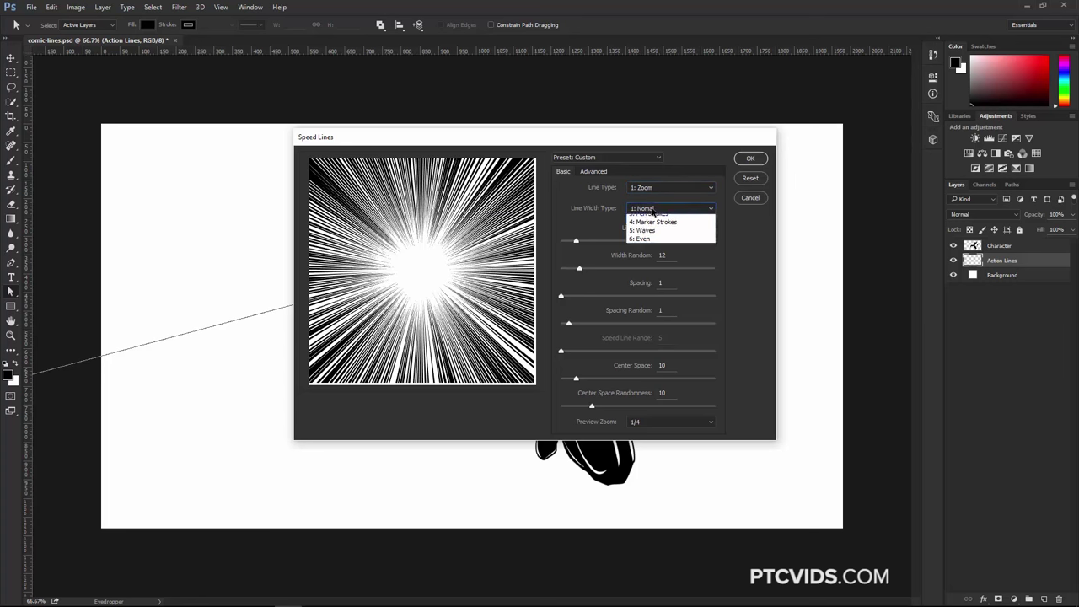
left_click(656, 230)
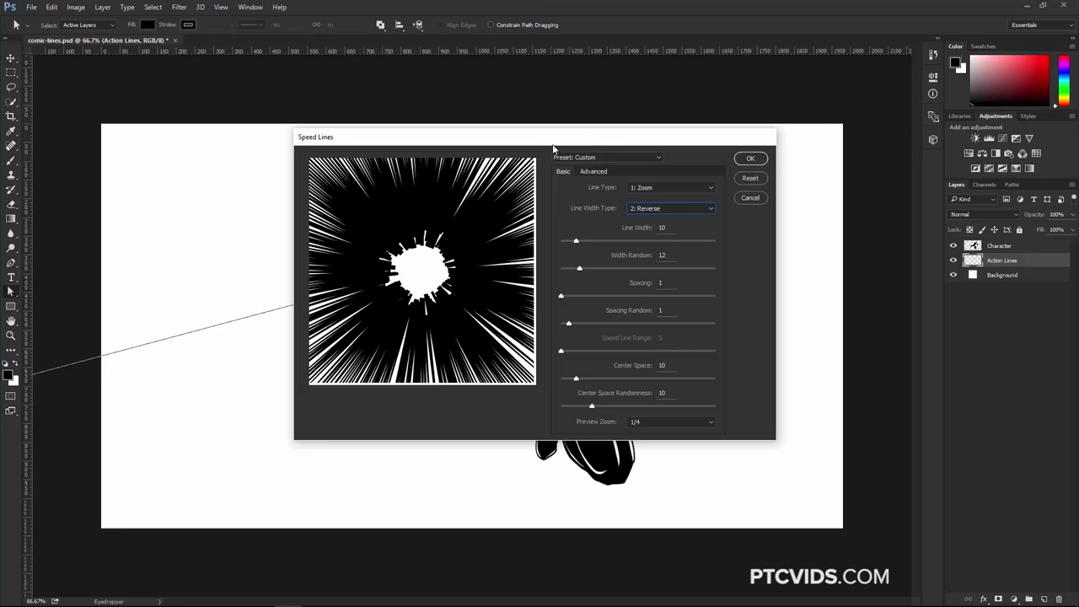
left_click(657, 209)
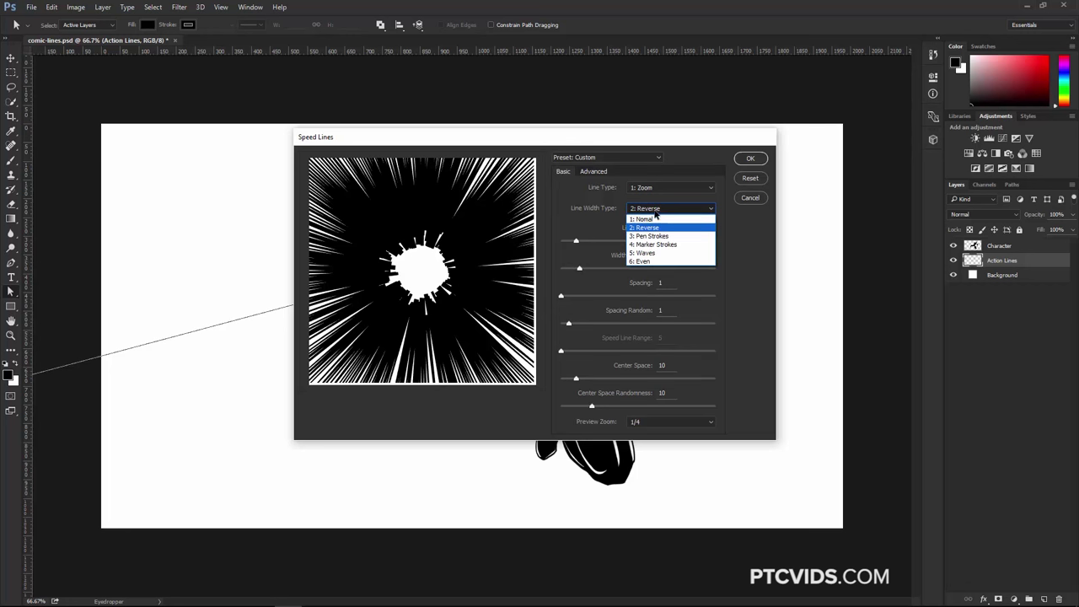
left_click(651, 253)
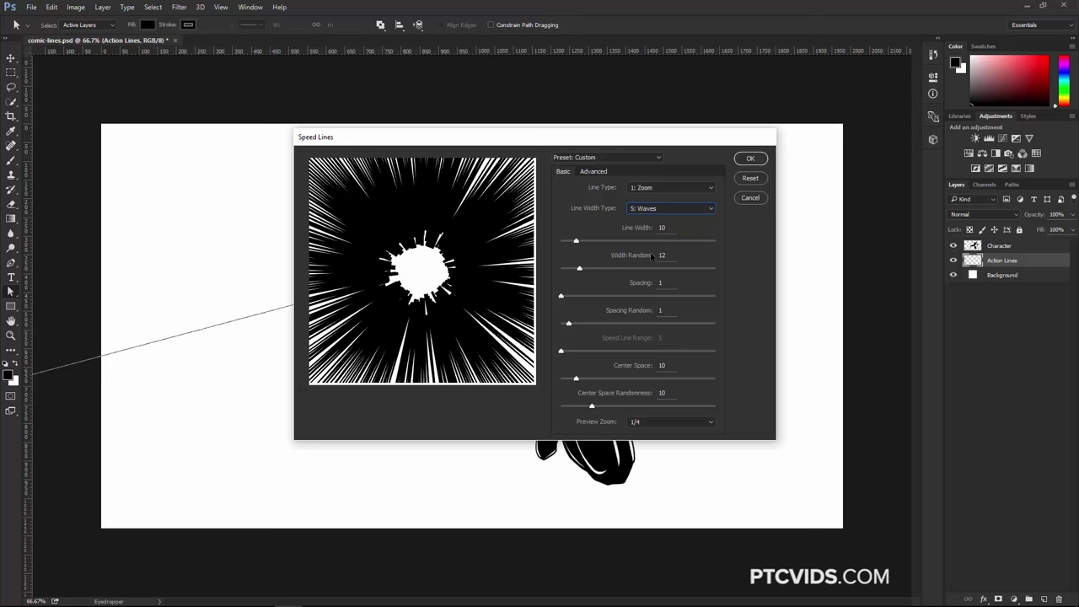
left_click(658, 210)
left_click(654, 264)
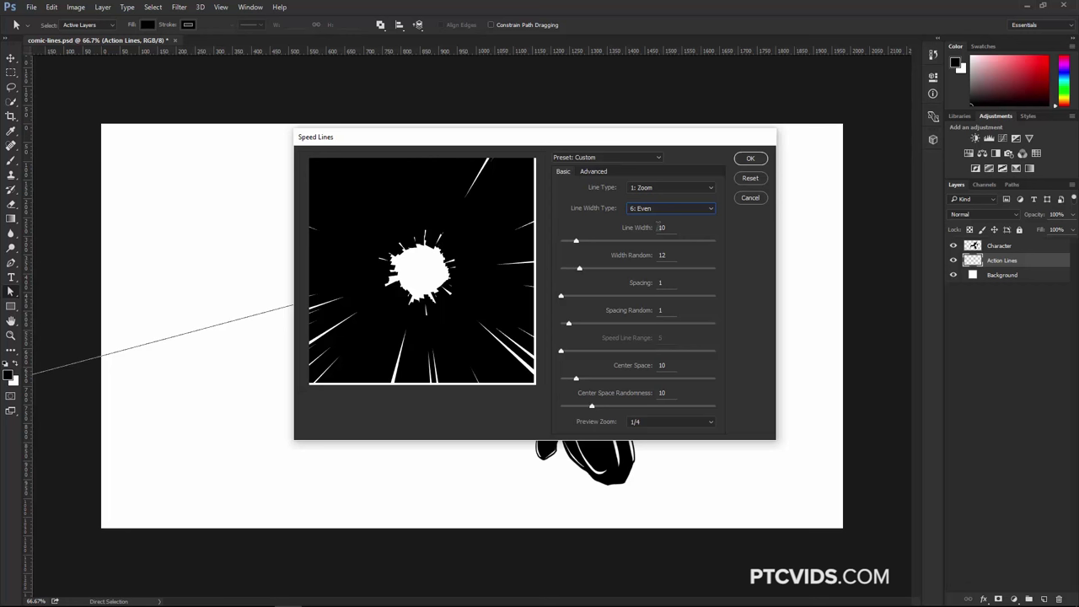
left_click(665, 211)
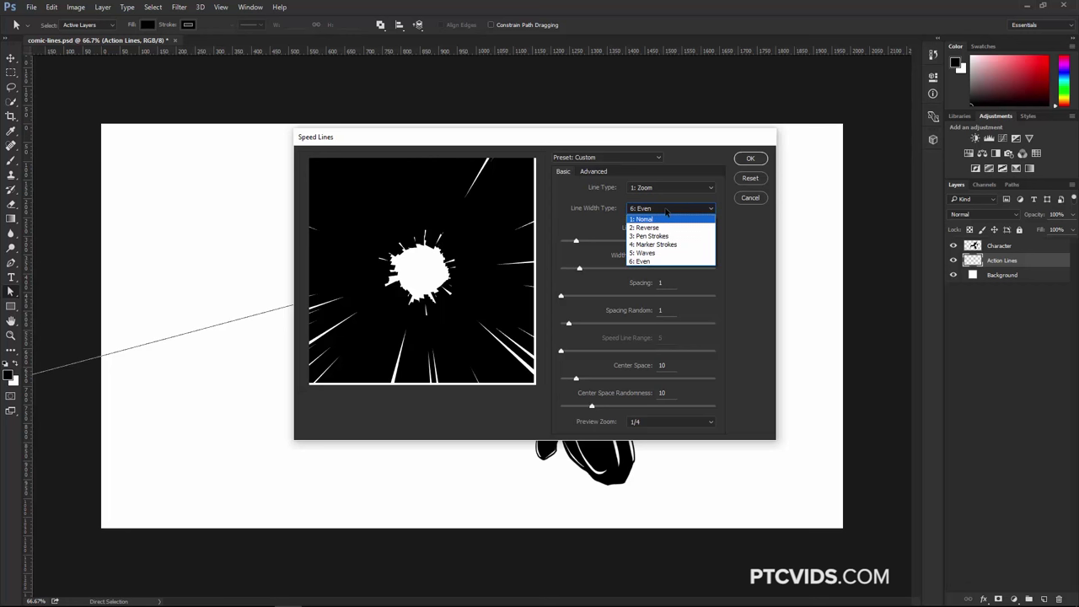
left_click(662, 212)
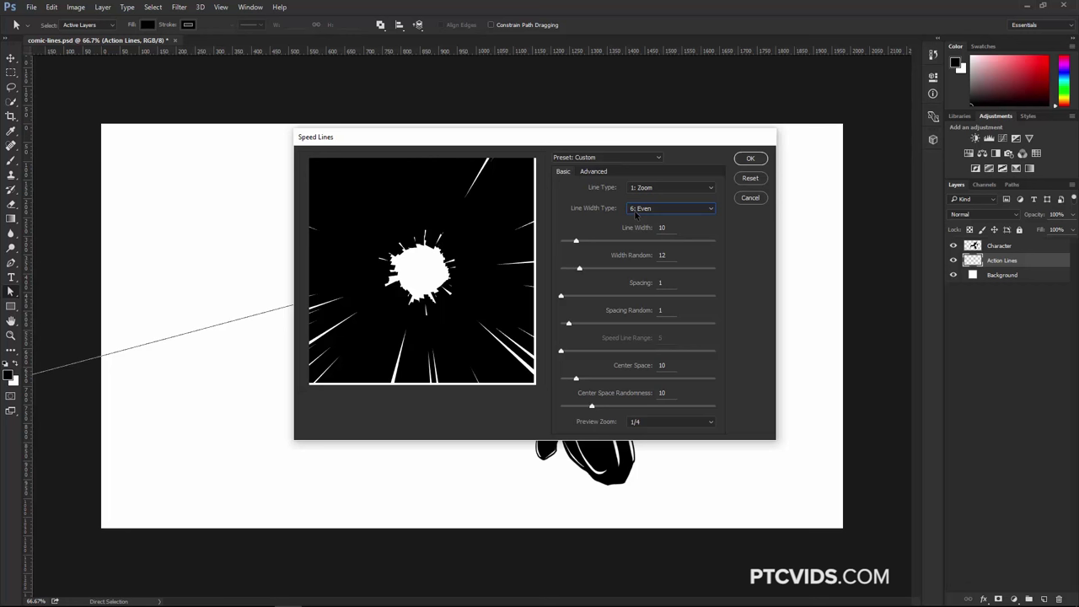
Set Line Width to 4, Width Random to 0, Spacing to 8.4 and Spacing Random to 0 for evenly distributed zoom lines
left_click_drag(576, 241, 566, 243)
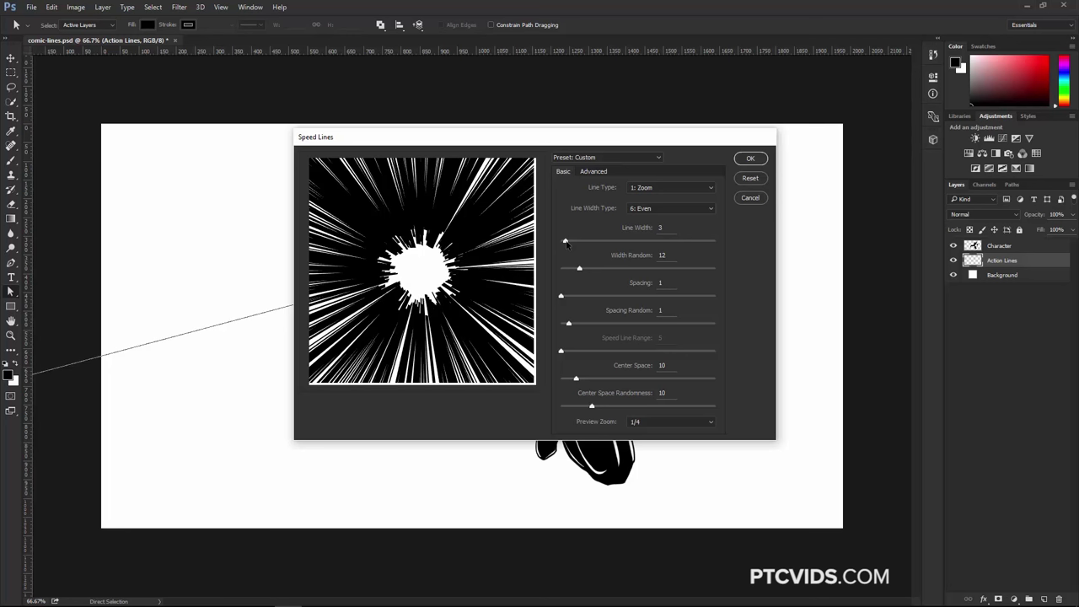
left_click_drag(566, 243, 561, 242)
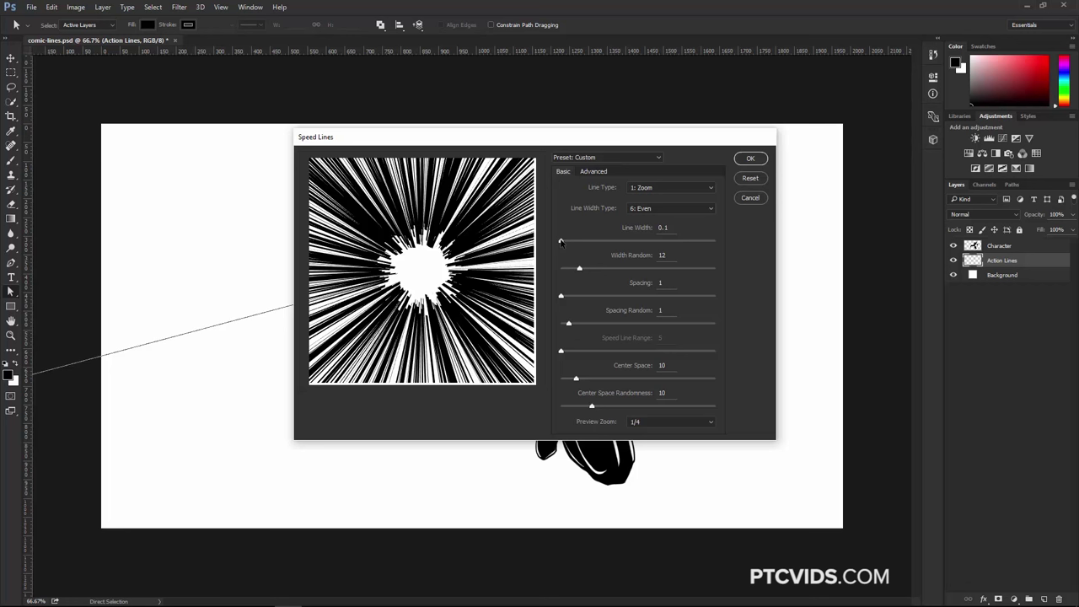
left_click_drag(580, 268, 555, 268)
left_click_drag(561, 241, 567, 242)
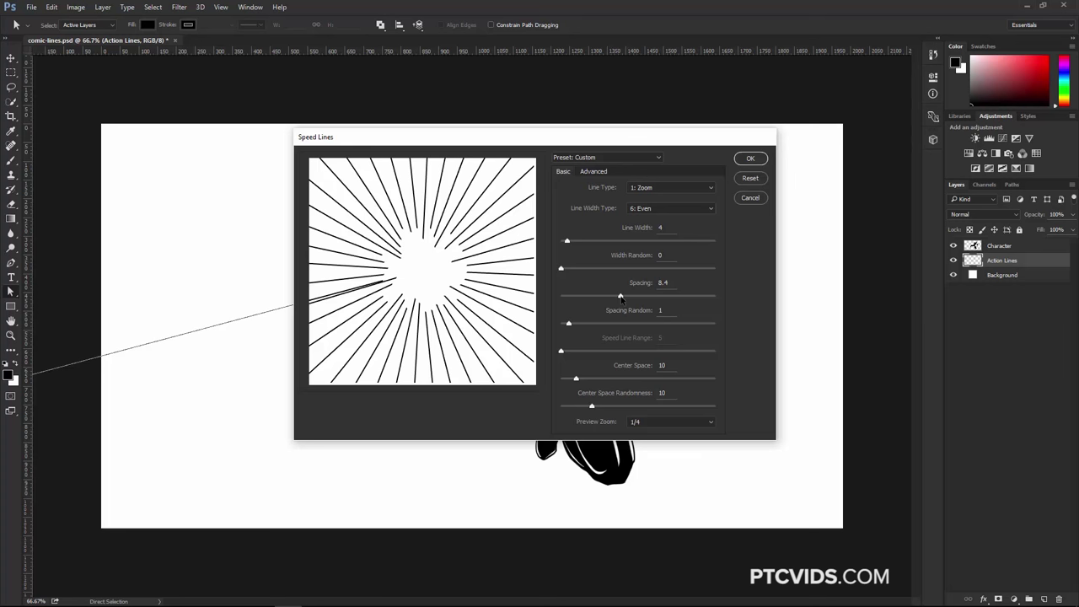
left_click_drag(588, 324, 687, 326)
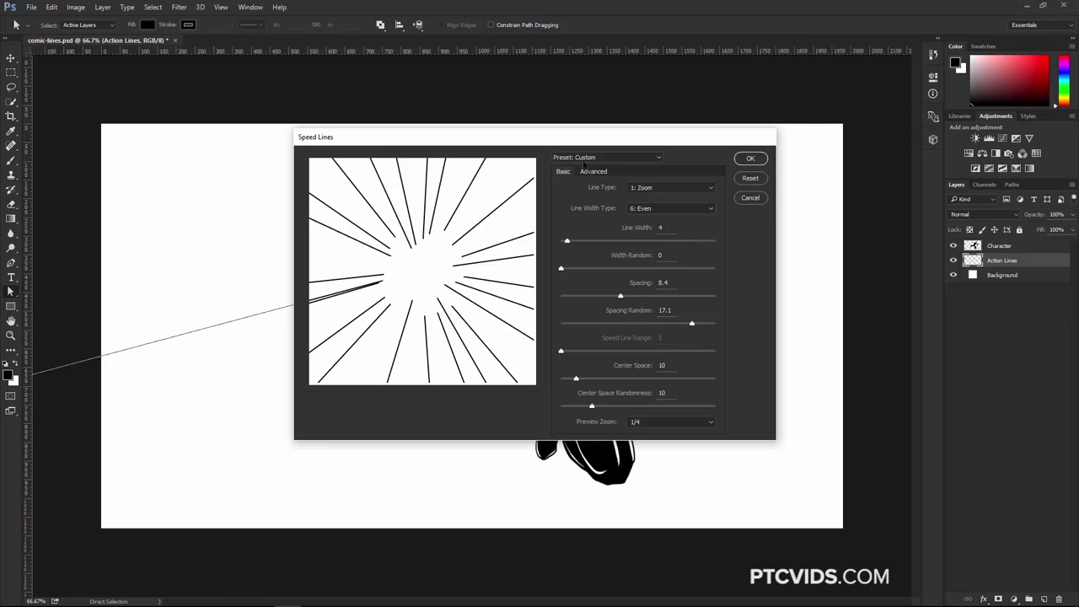
left_click_drag(692, 323, 541, 329)
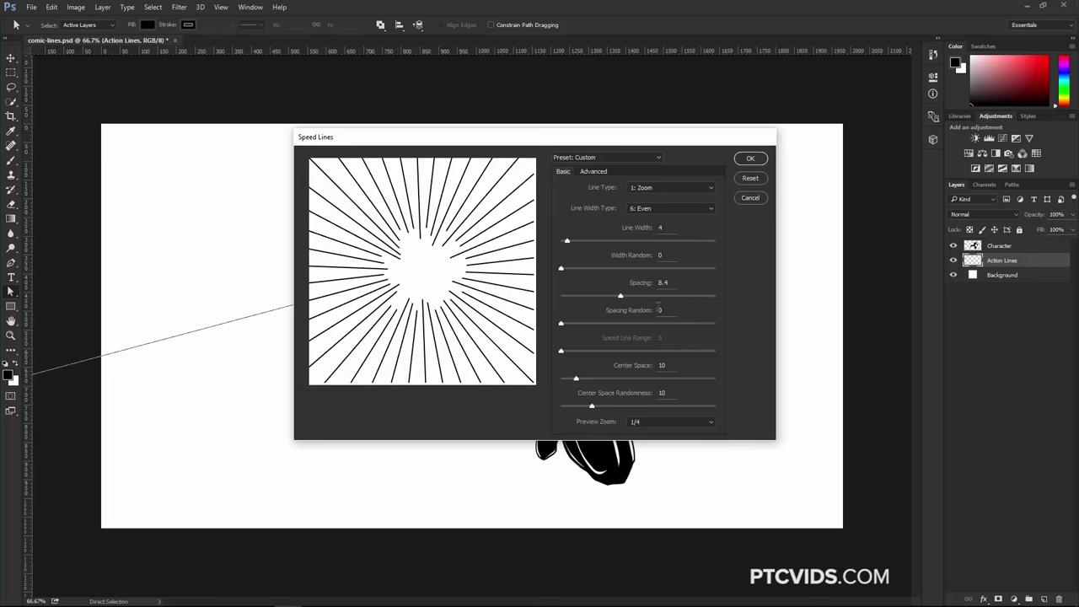
Try different Center Space values, settling on 13, and set Center Space Randomness to 0 for a clean circular opening
left_click_drag(576, 377, 548, 379)
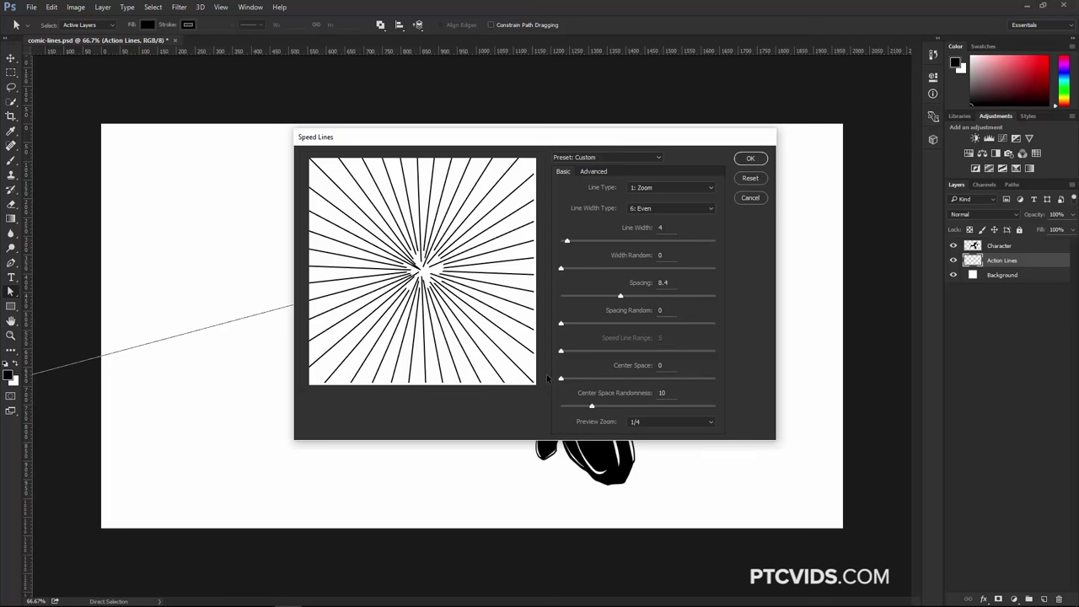
left_click_drag(561, 377, 723, 386)
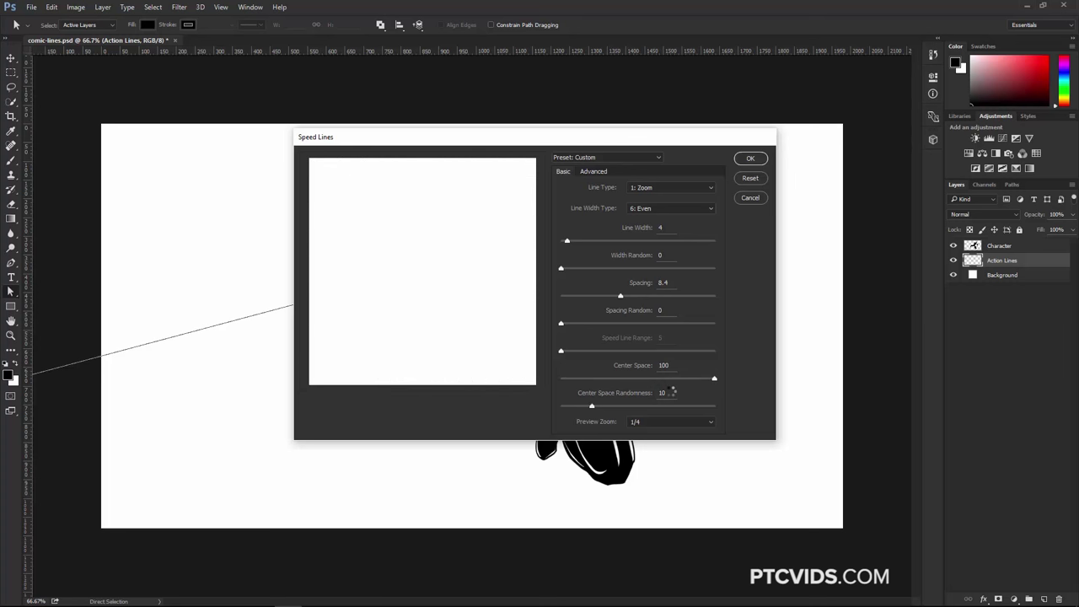
left_click_drag(697, 380, 632, 379)
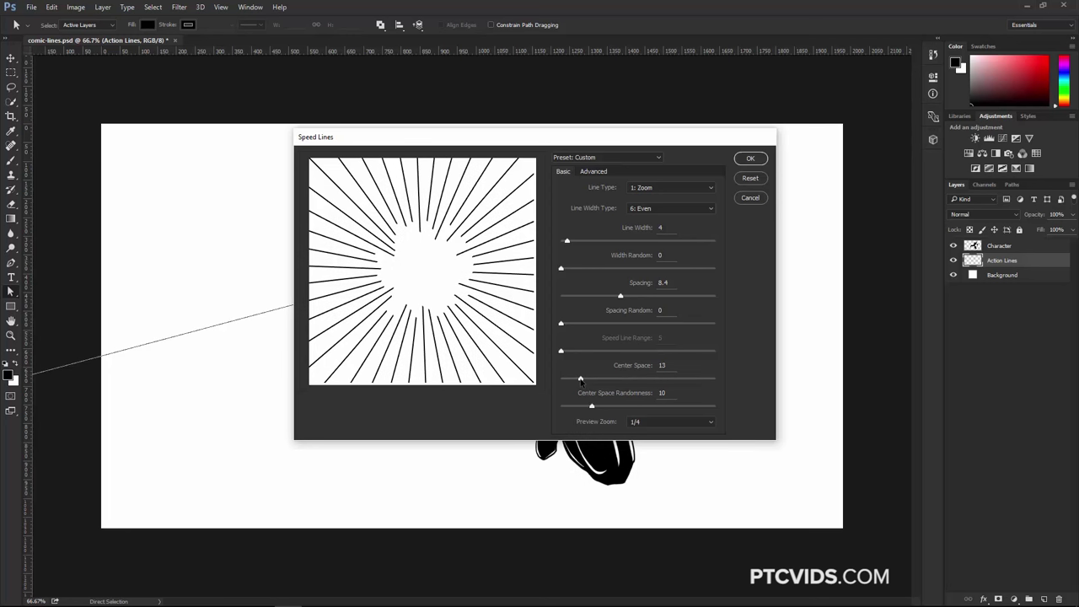
left_click_drag(592, 405, 532, 411)
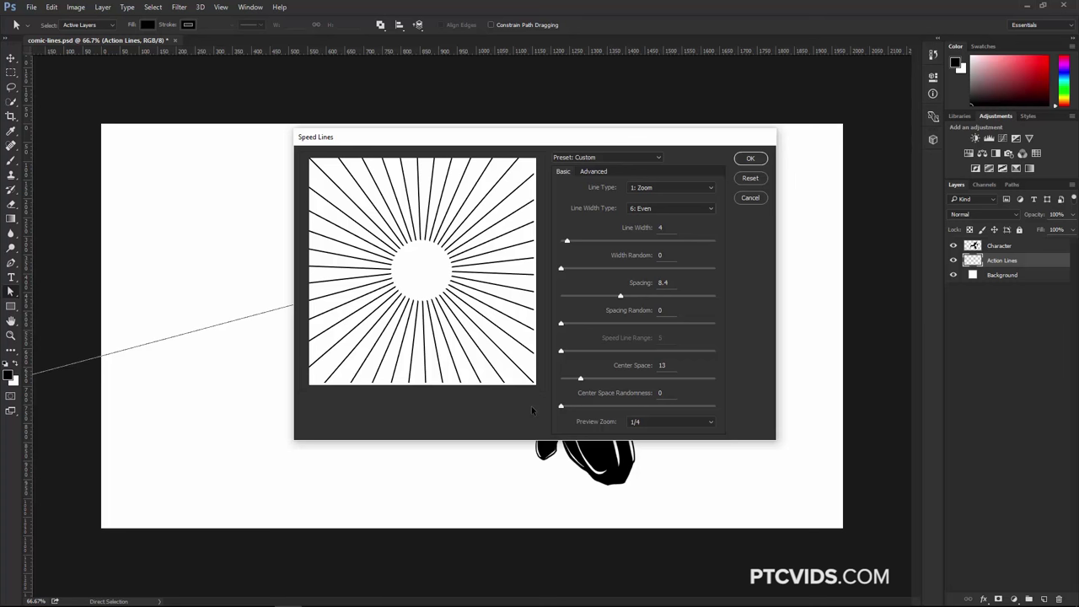
Preview a dark red line color (RGB 191, 2, 6) in the advanced settings and set it back to black
left_click(593, 172)
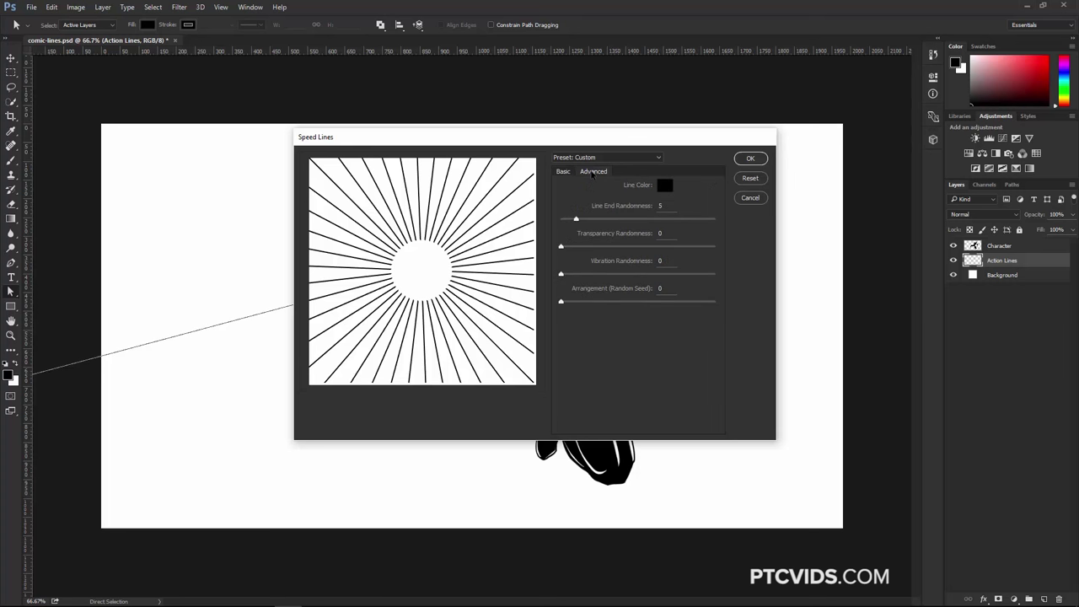
left_click(665, 185)
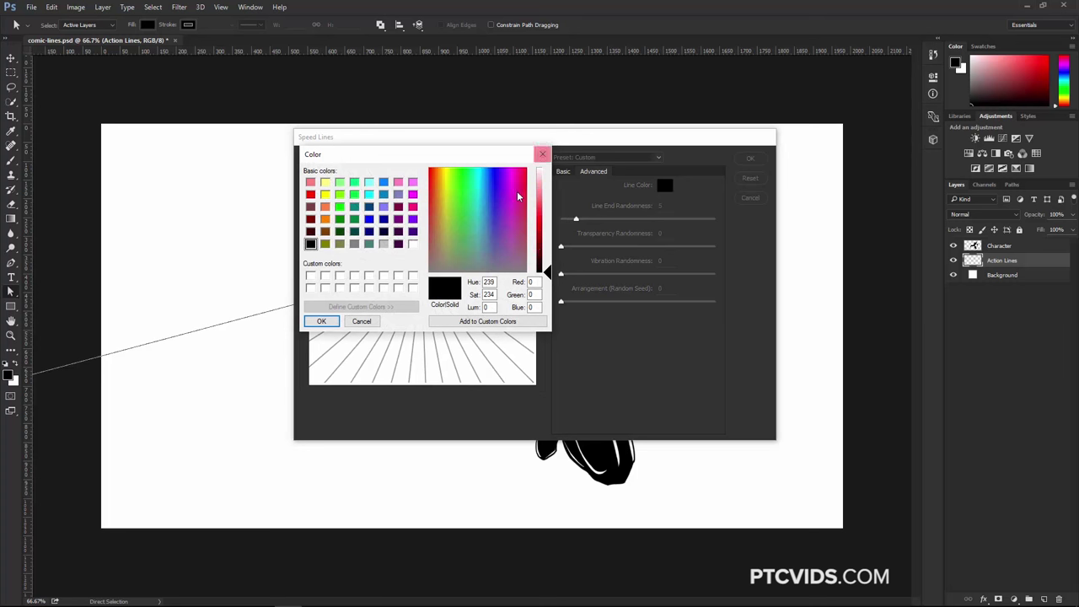
left_click_drag(544, 253, 544, 233)
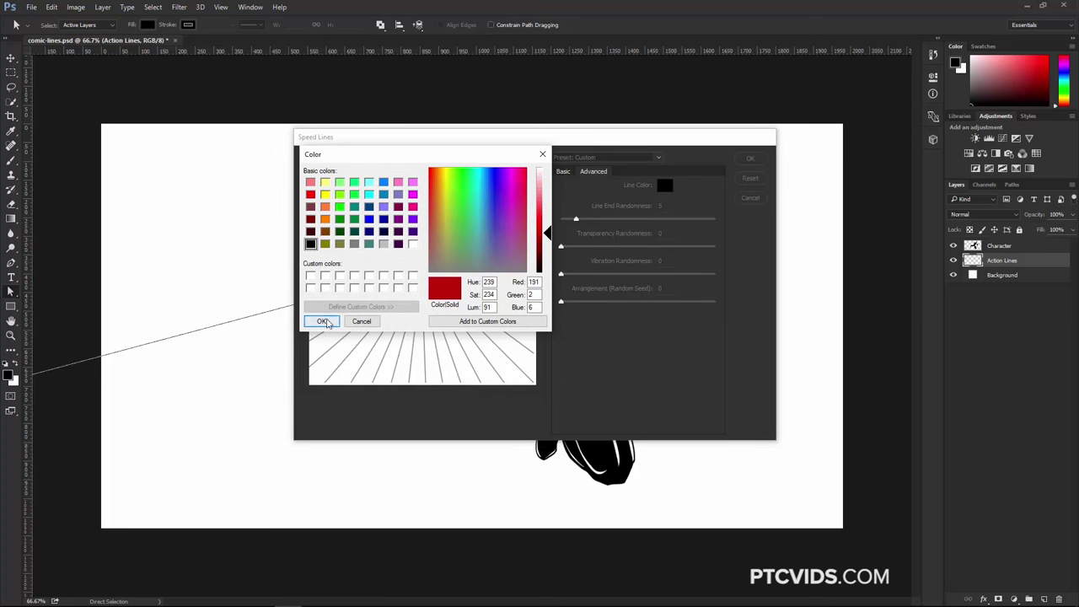
left_click(321, 322)
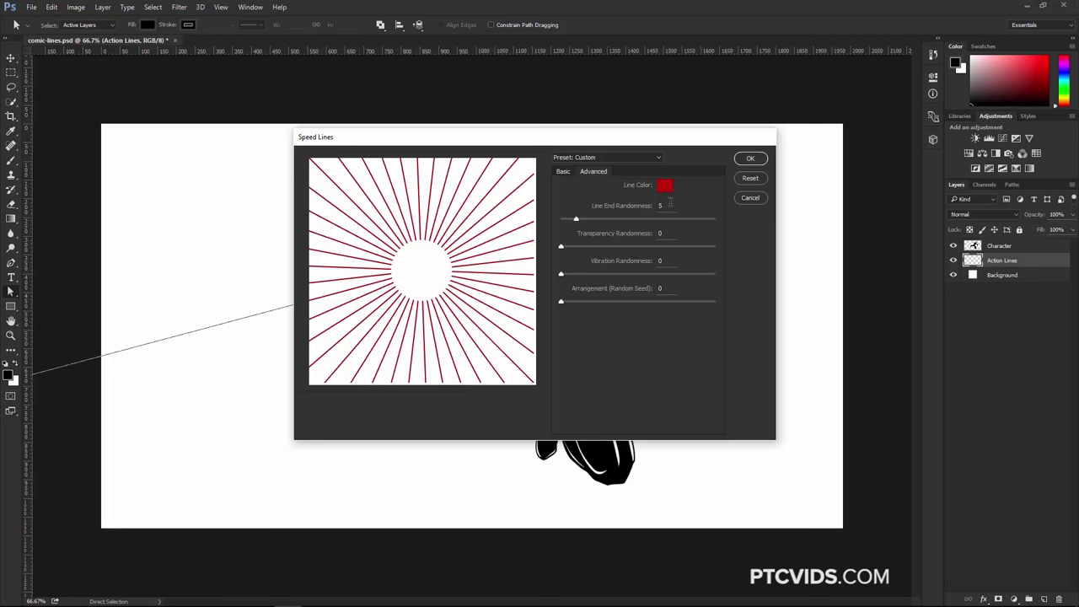
left_click(666, 185)
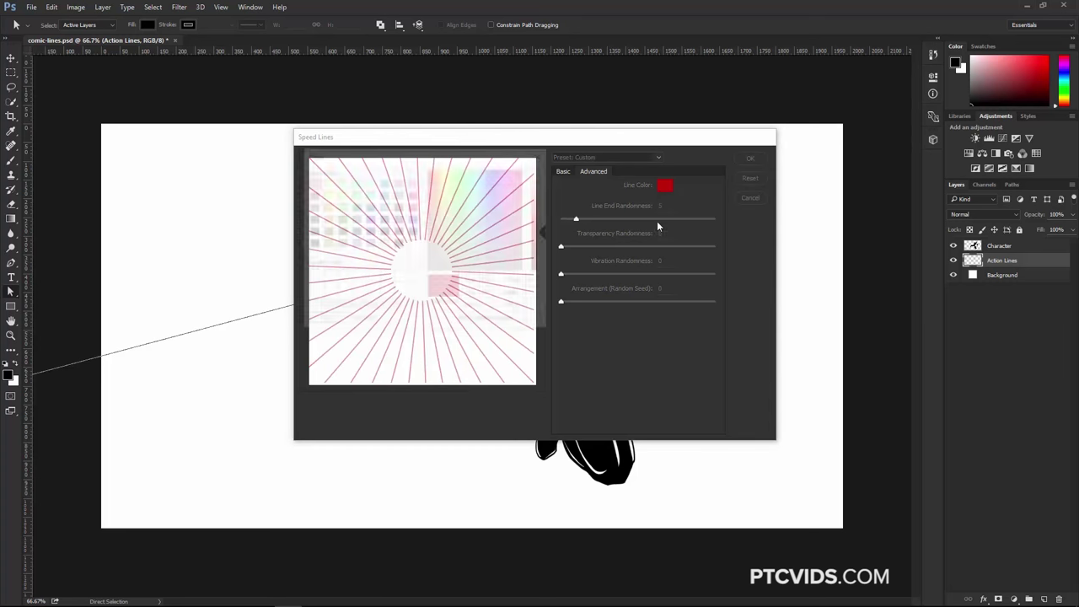
left_click(311, 244)
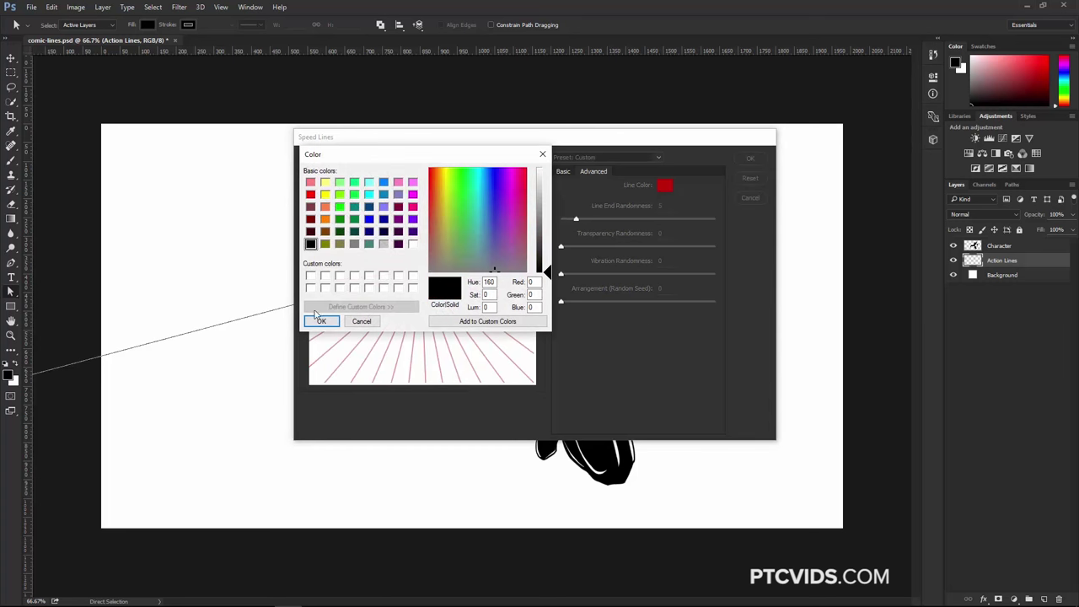
left_click(321, 321)
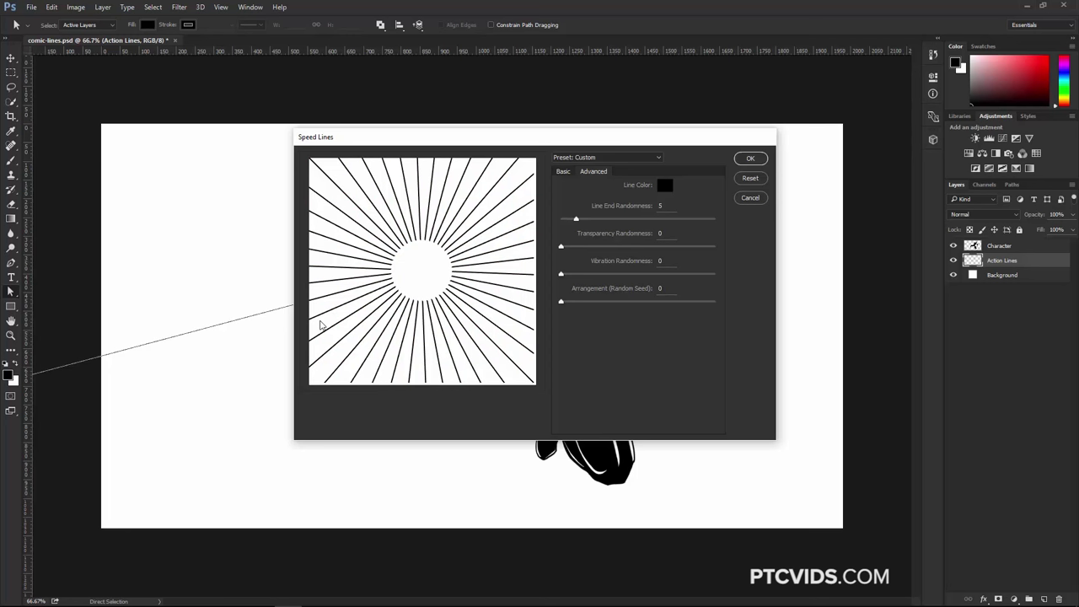
Preview Transparency Randomness at 84, reset it to 0, and set Vibration Randomness to 4.2
left_click_drag(561, 246, 690, 246)
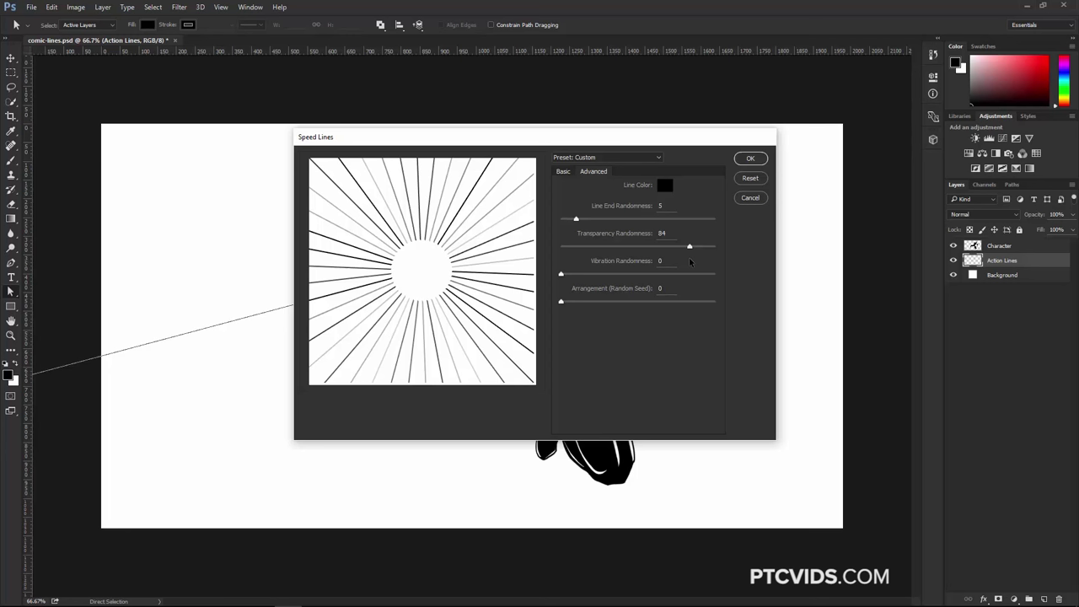
left_click_drag(689, 246, 589, 273)
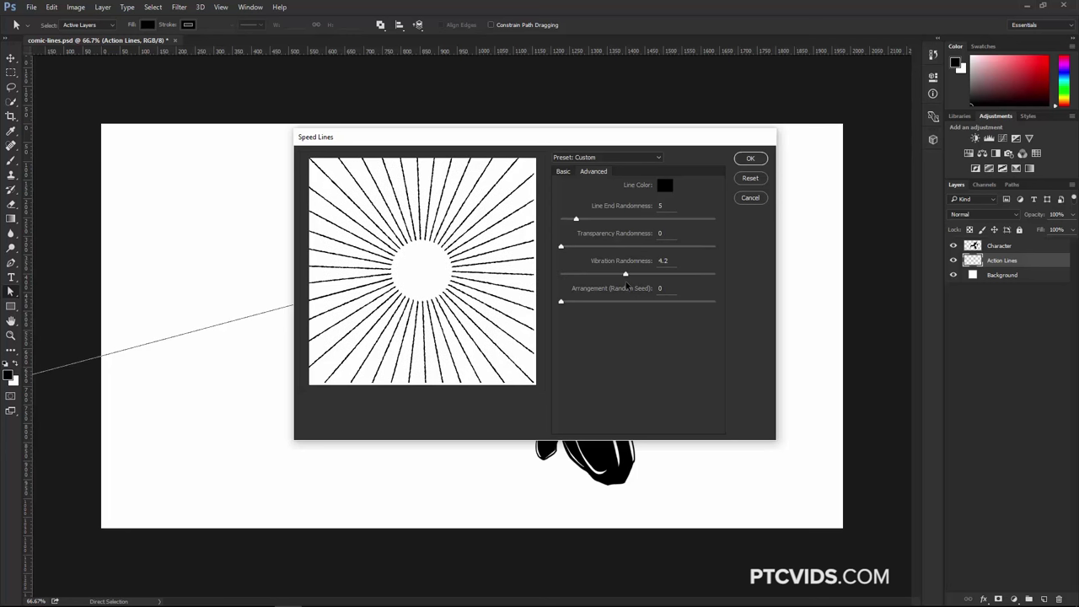
left_click(564, 172)
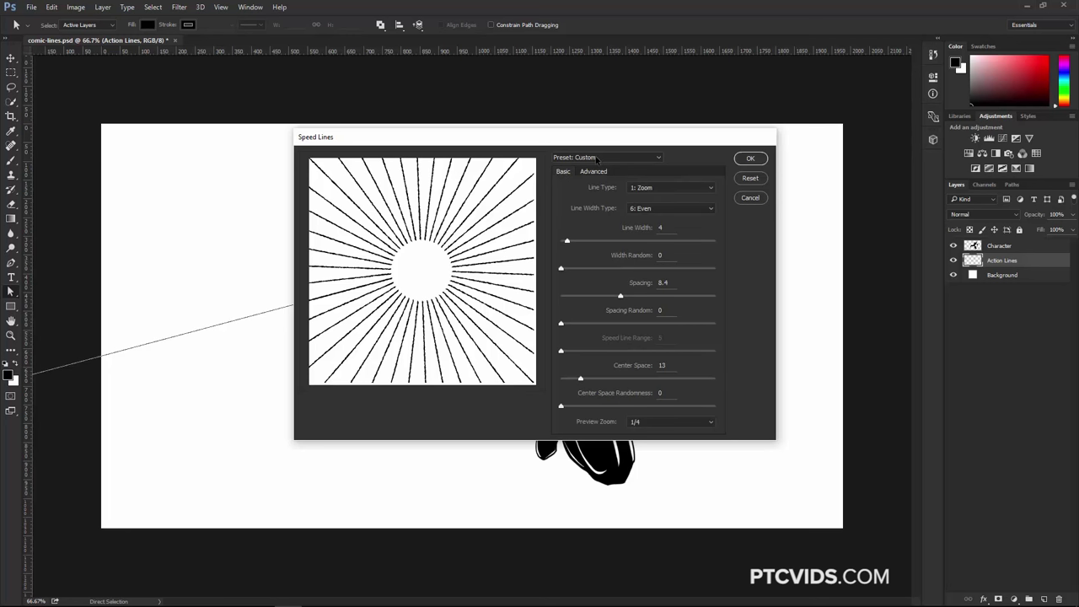
Preview the SpeedLine Even1, SpeedLine Wind, ZoomLine Even1, ZoomLine Explode and ZoomLine Radiation presets
left_click(595, 158)
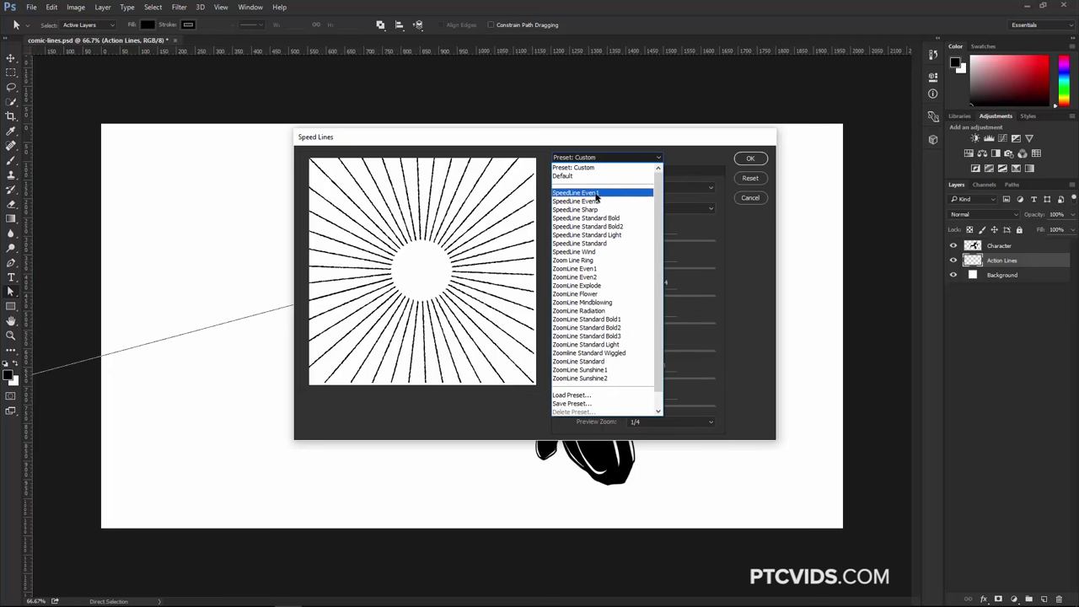
left_click(596, 193)
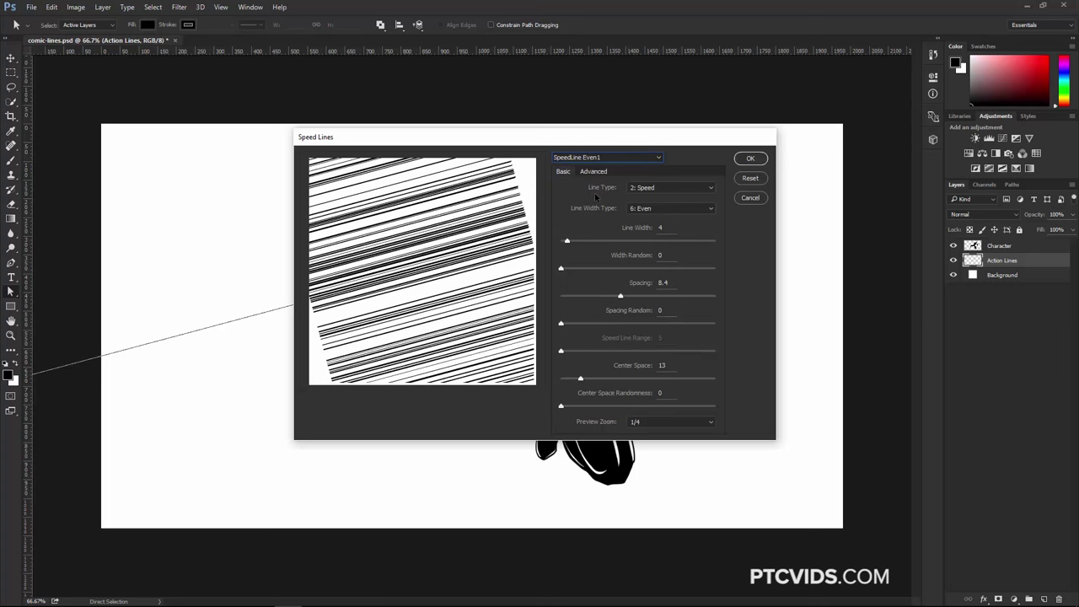
left_click(603, 158)
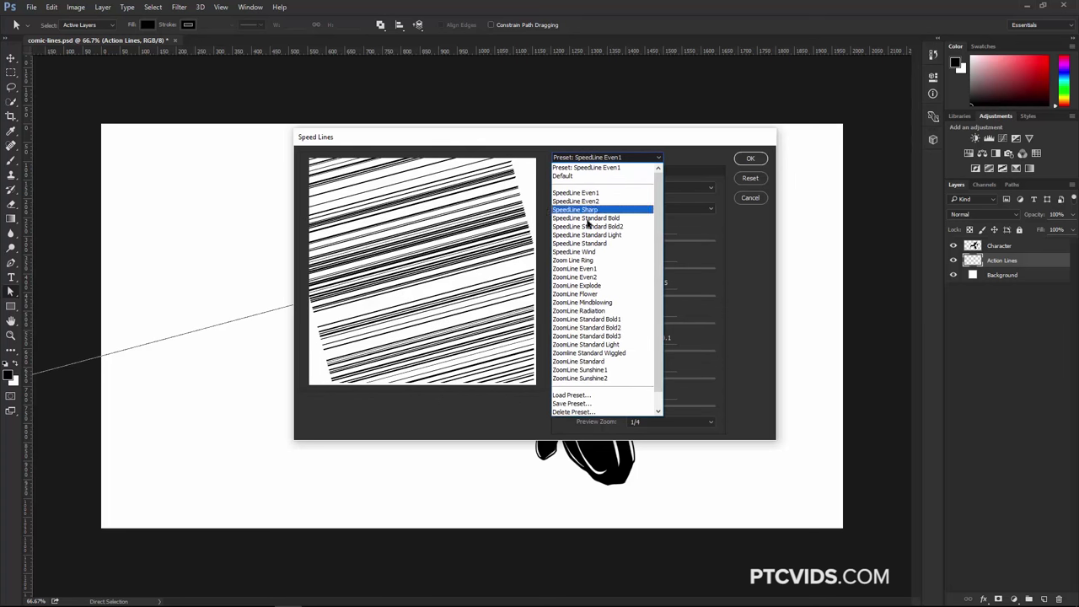
left_click(585, 251)
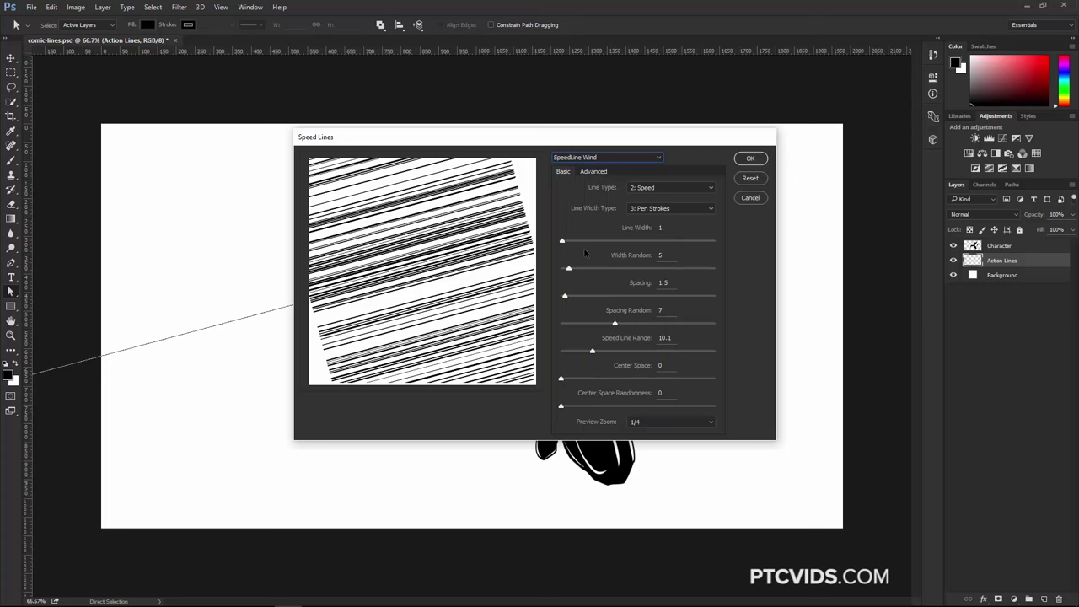
left_click(603, 158)
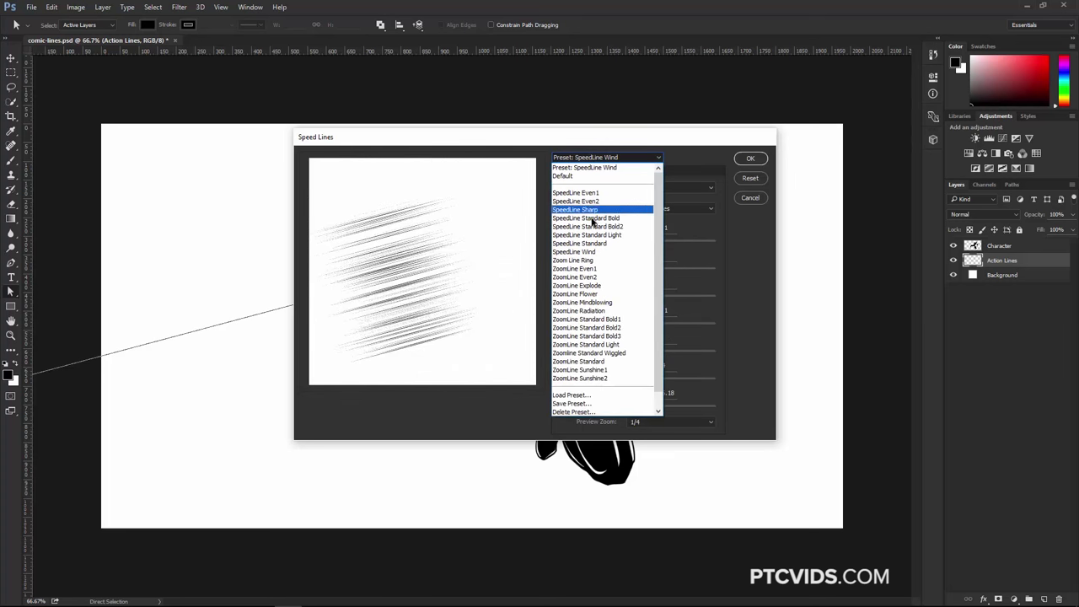
left_click(592, 270)
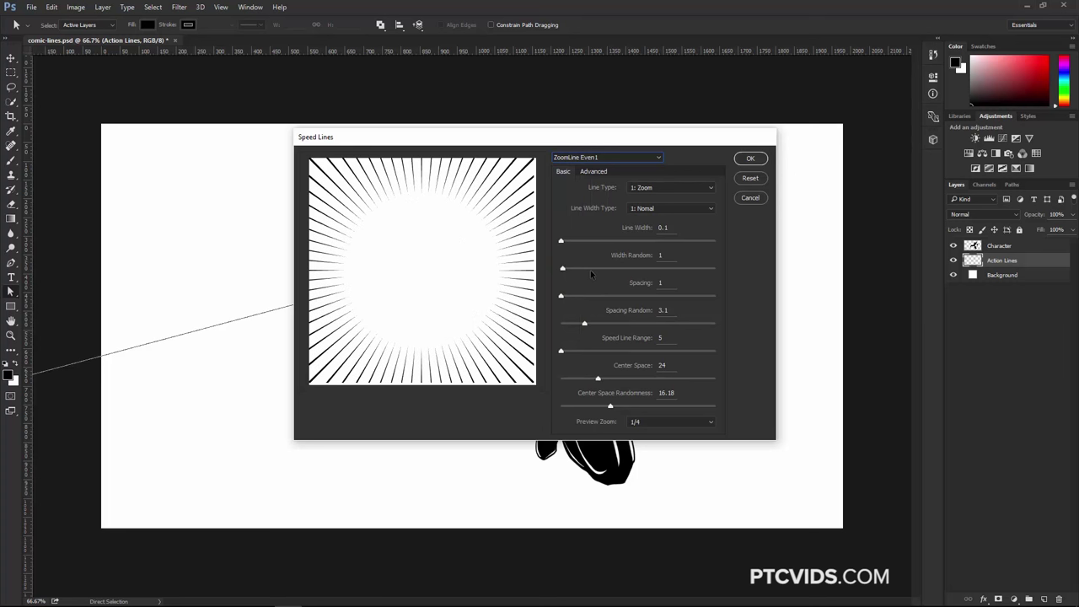
left_click(598, 158)
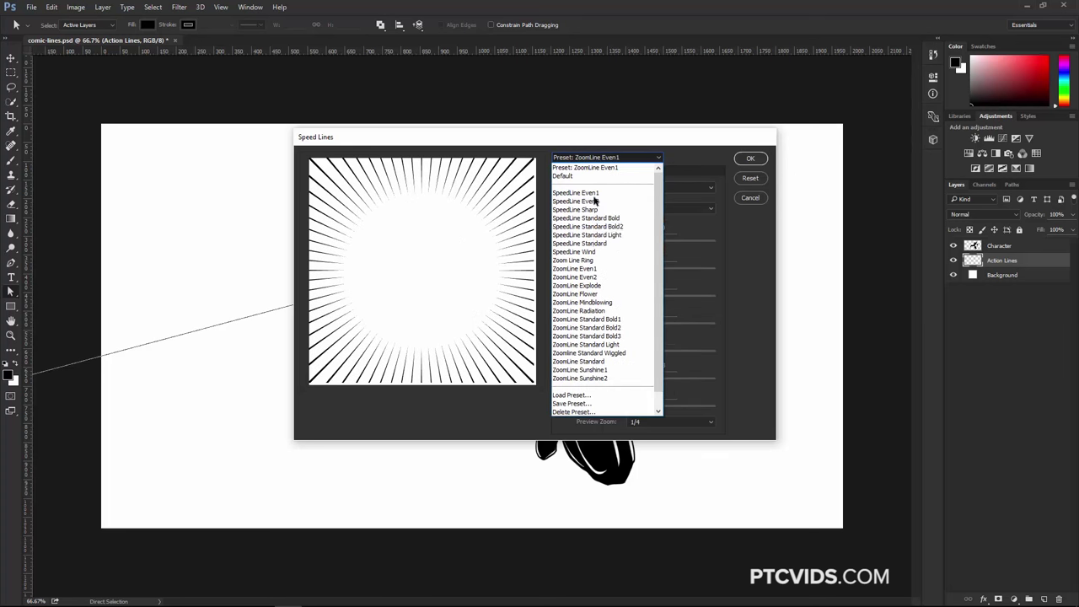
left_click(590, 287)
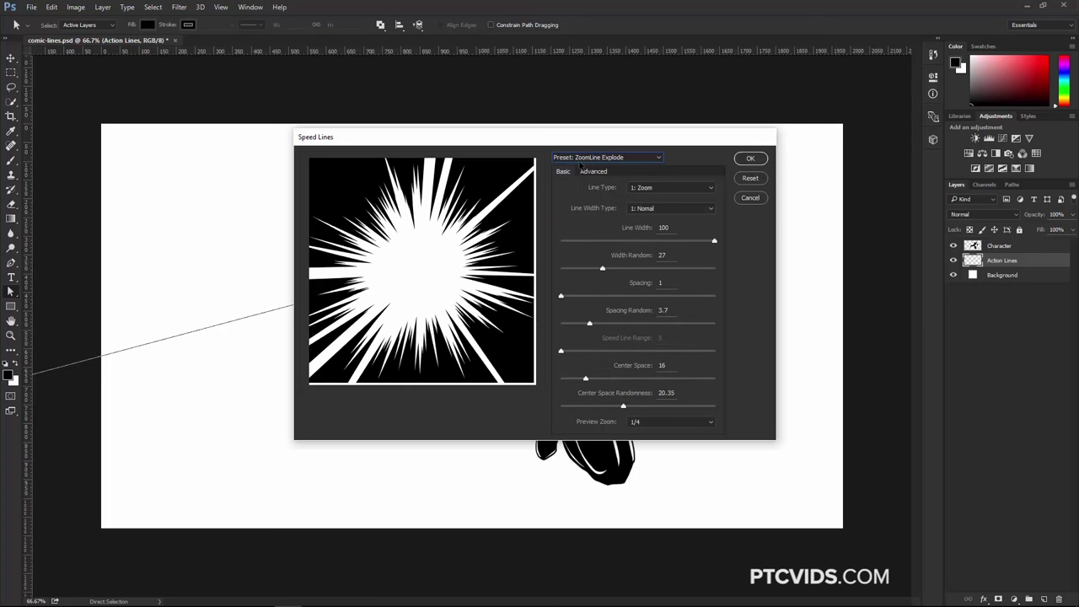
left_click(590, 157)
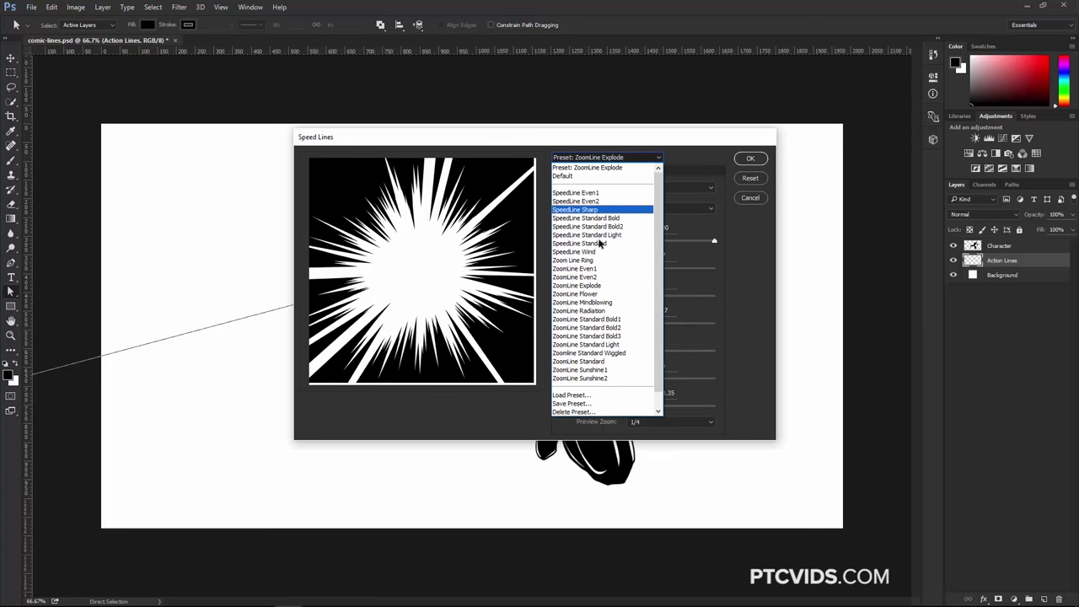
left_click(598, 312)
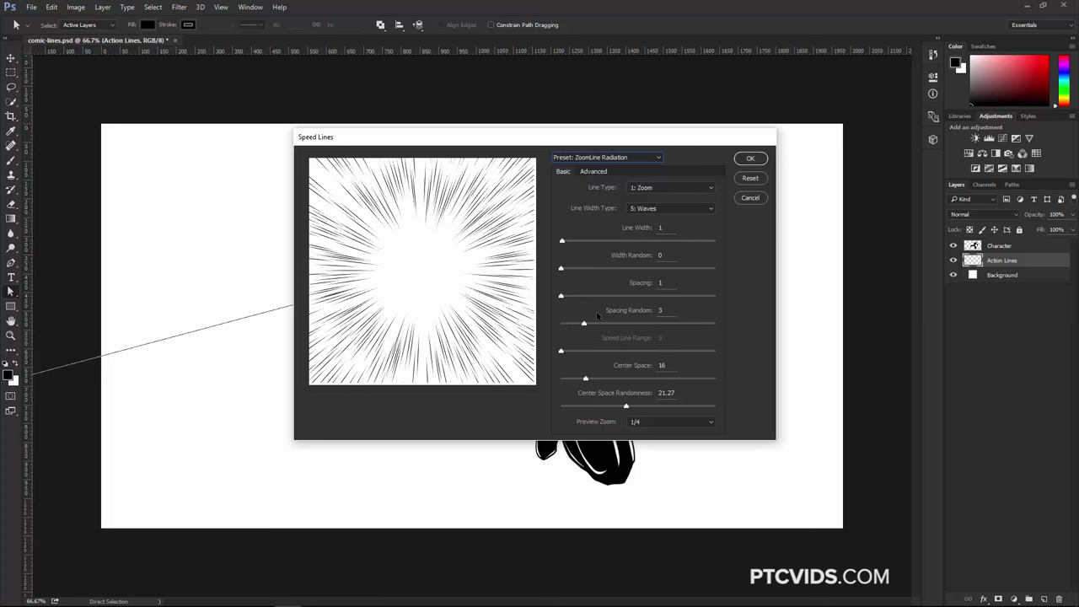
Choose the ZoomLine Standard Bold2 preset and apply the zoom lines to the Action Lines layer
left_click(601, 157)
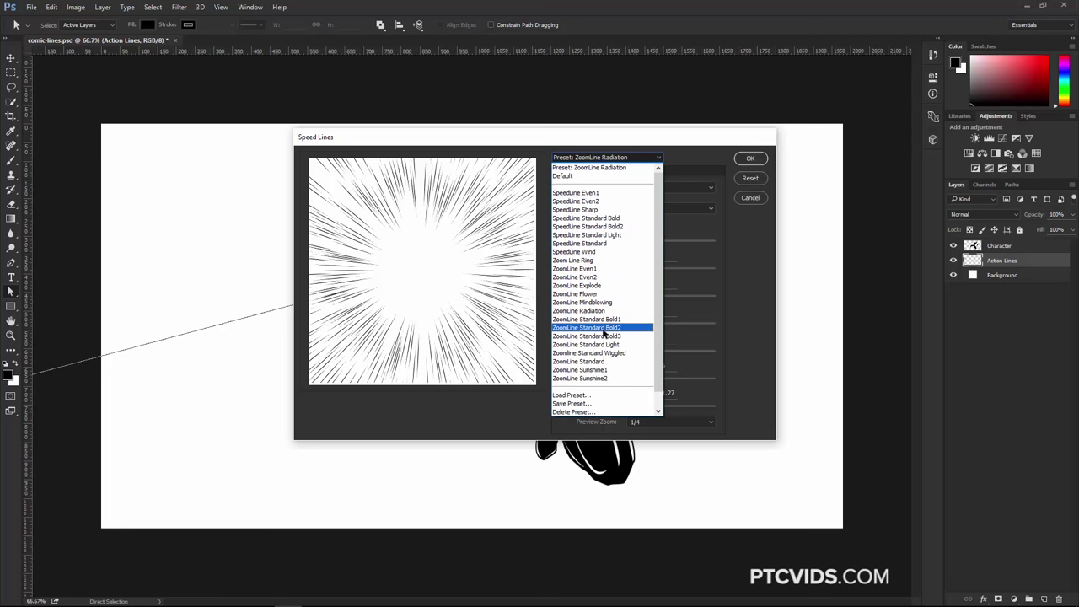
left_click(604, 328)
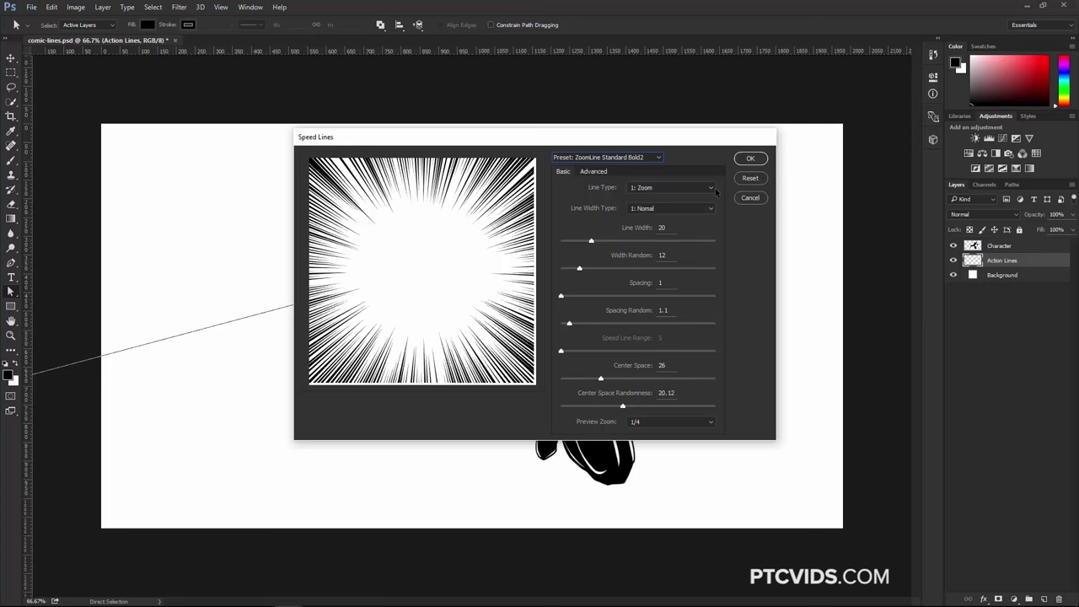
left_click(746, 160)
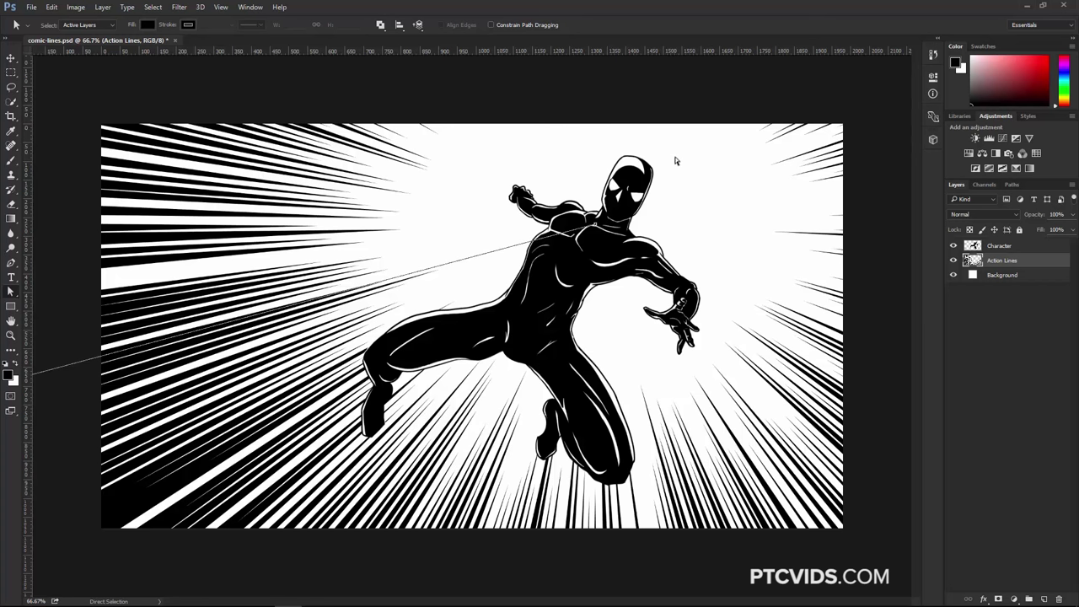
Undo the zoom lines fill and move the path's end anchor from the character's shoulder to the middle of the torso
key("ctrl+z")
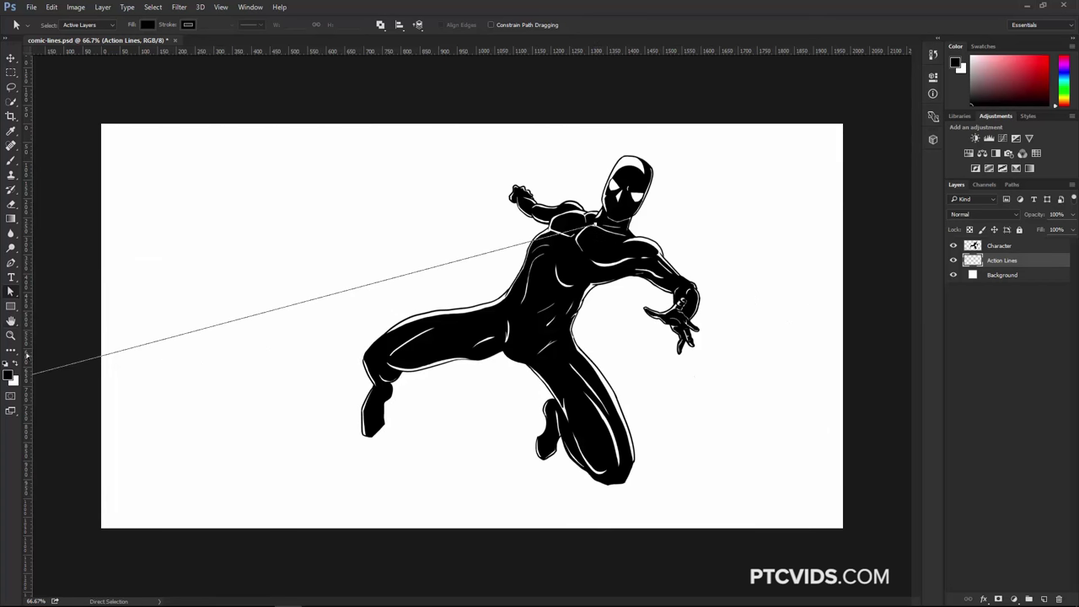
right_click(11, 292)
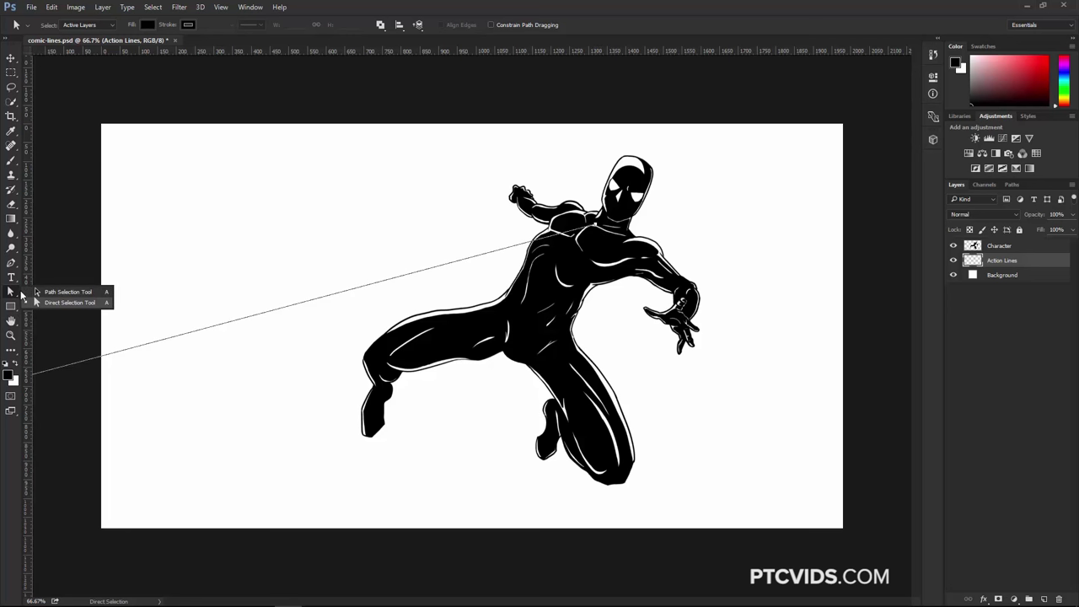
left_click(593, 226)
left_click_drag(593, 226, 561, 292)
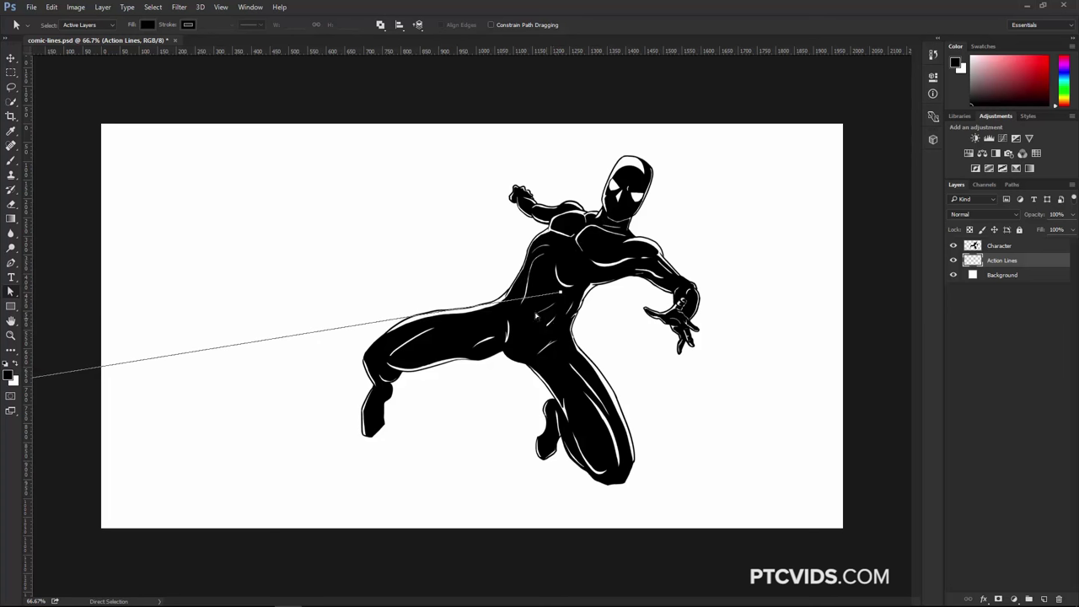
Refill the Action Lines layer with the Speed_Lines_ex script, using Line Width 39, Center Space 19 and Center Space Randomness 23.99
key("shift")
key("shift+F5")
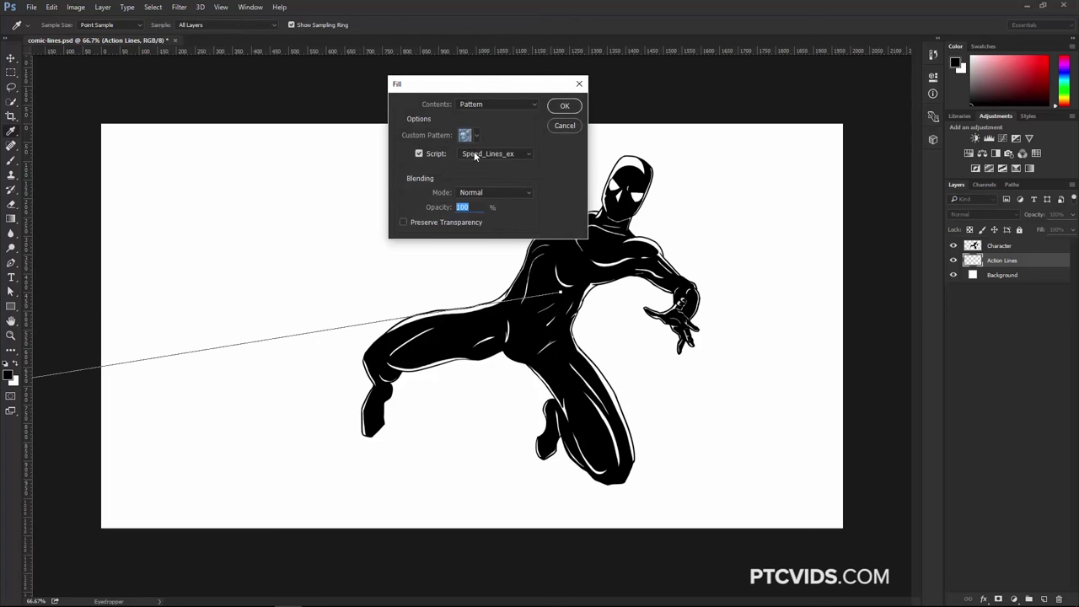
left_click(564, 108)
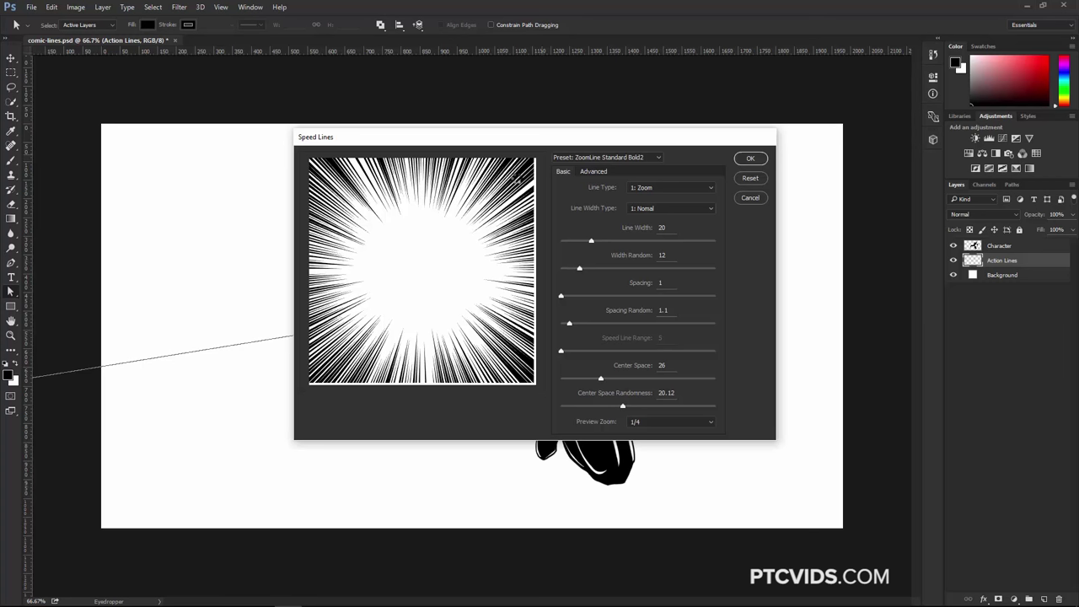
left_click_drag(591, 240, 609, 242)
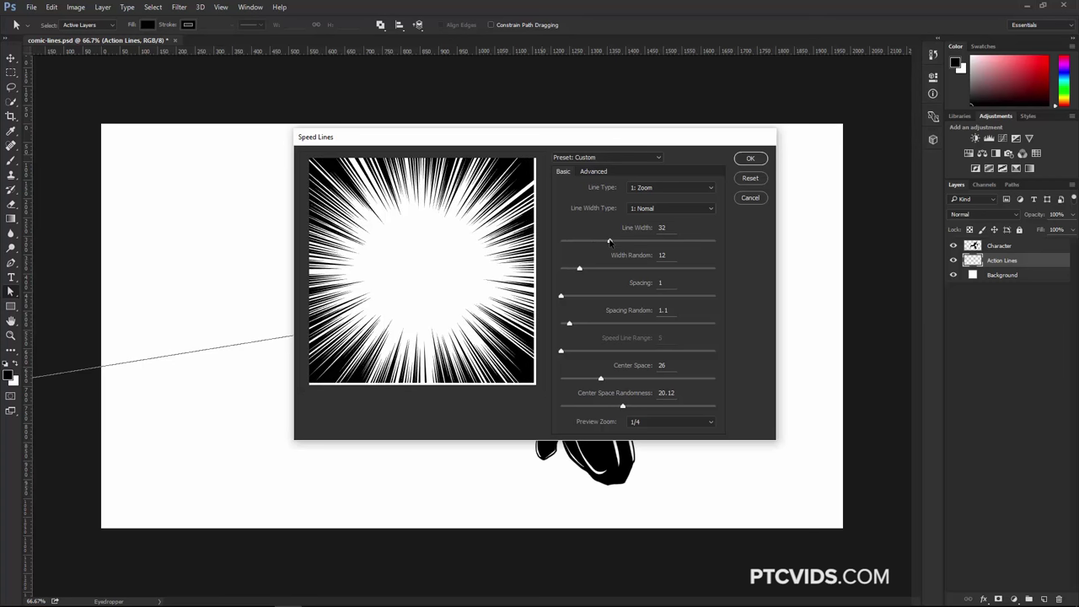
left_click_drag(610, 242, 620, 243)
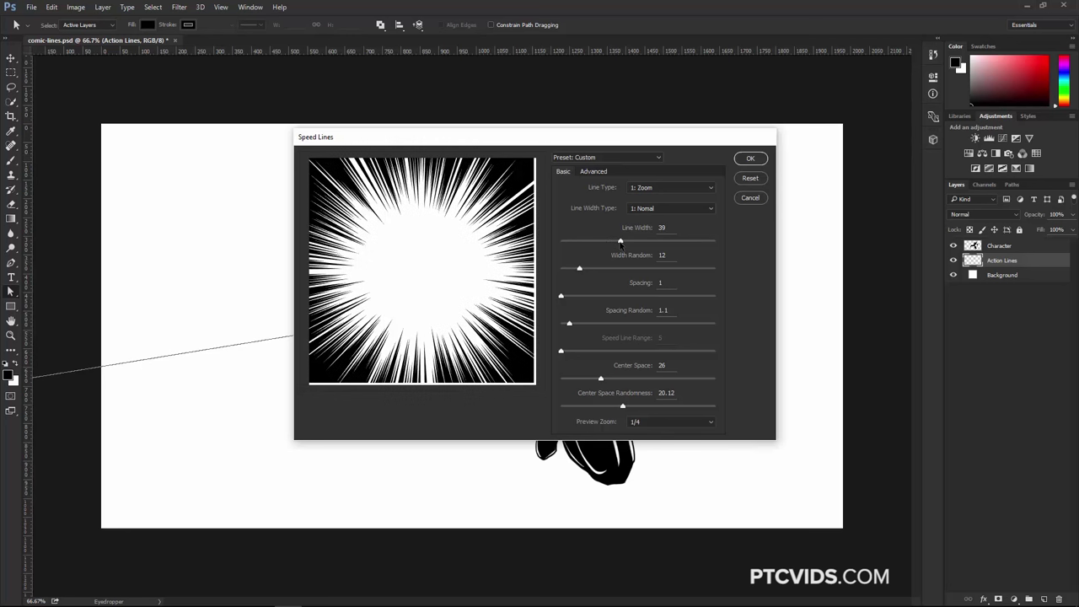
left_click_drag(601, 379, 591, 379)
left_click_drag(623, 406, 634, 406)
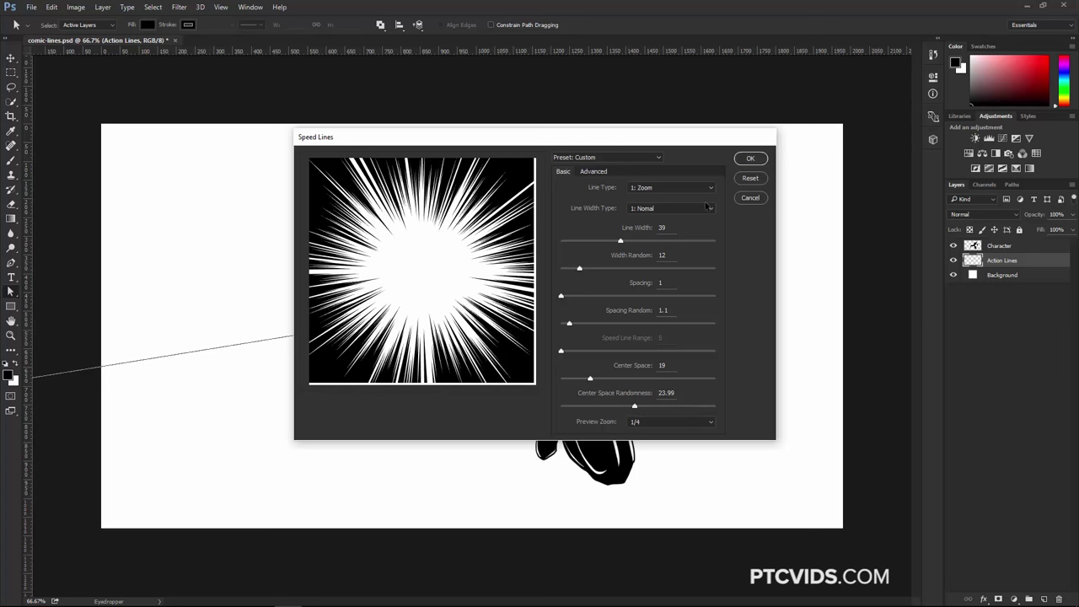
left_click(750, 158)
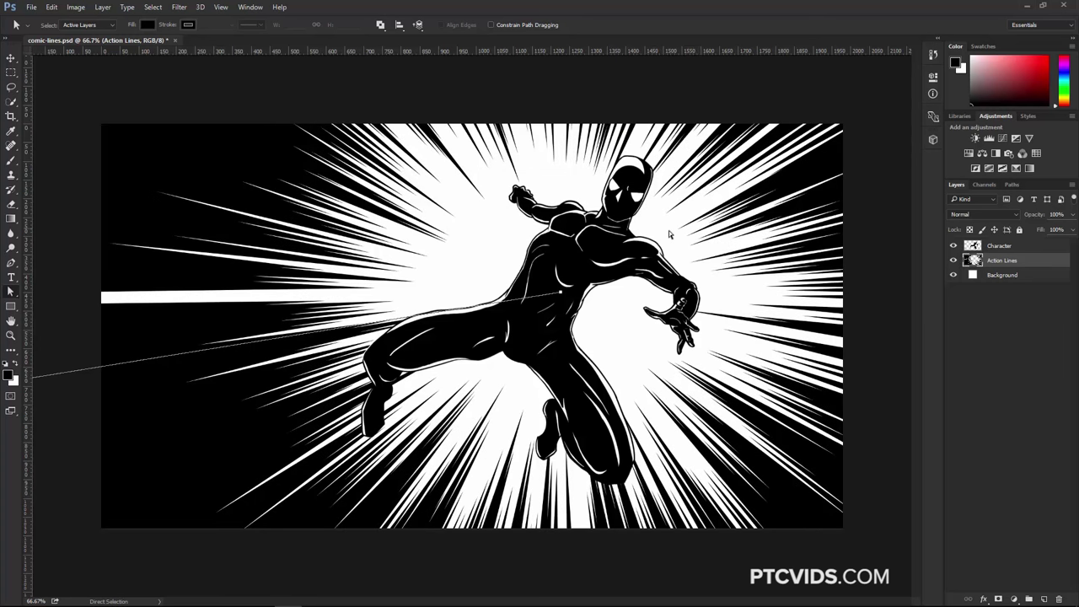
Hide the Character and Background layers to inspect the transparent areas of the Action Lines layer
left_click(954, 245)
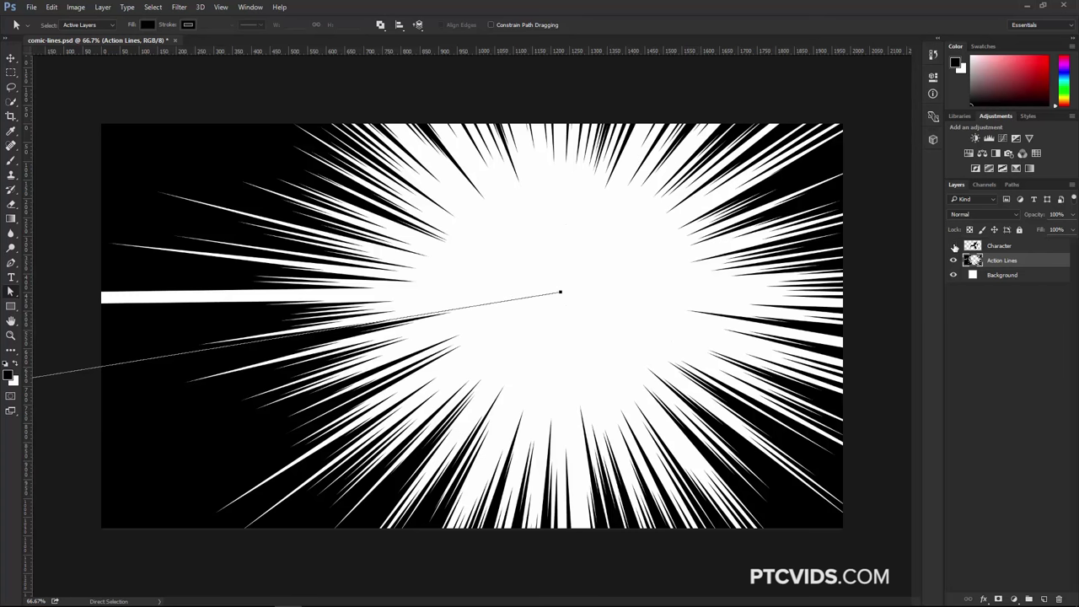
left_click(953, 275)
left_click(954, 261)
left_click(954, 260)
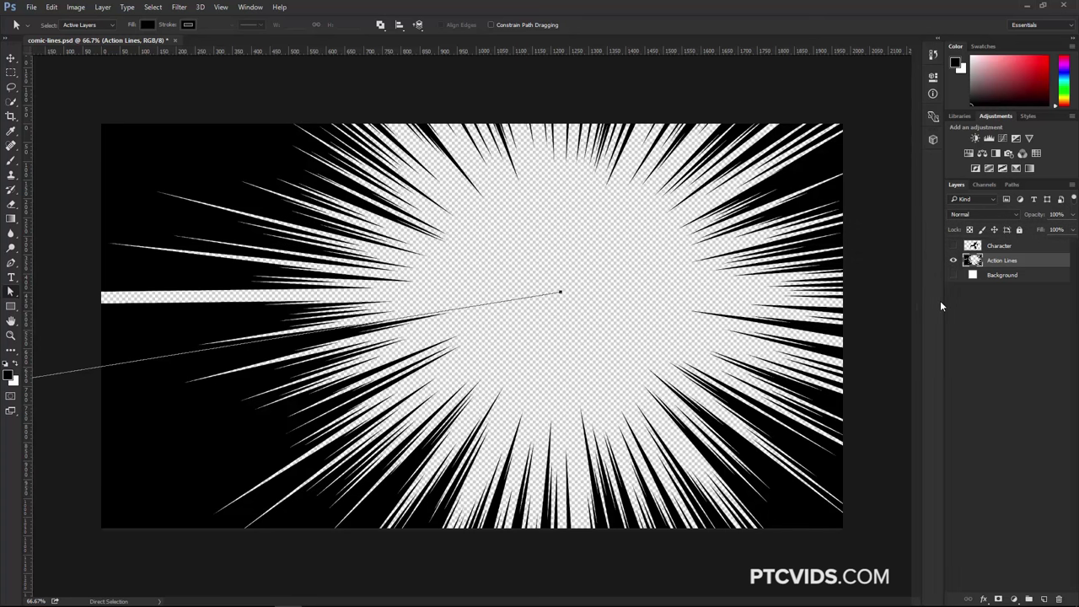
Preview a red (ff0000) Color Overlay on the Action Lines layer, discard the color and turn the effect off
double_click(1043, 261)
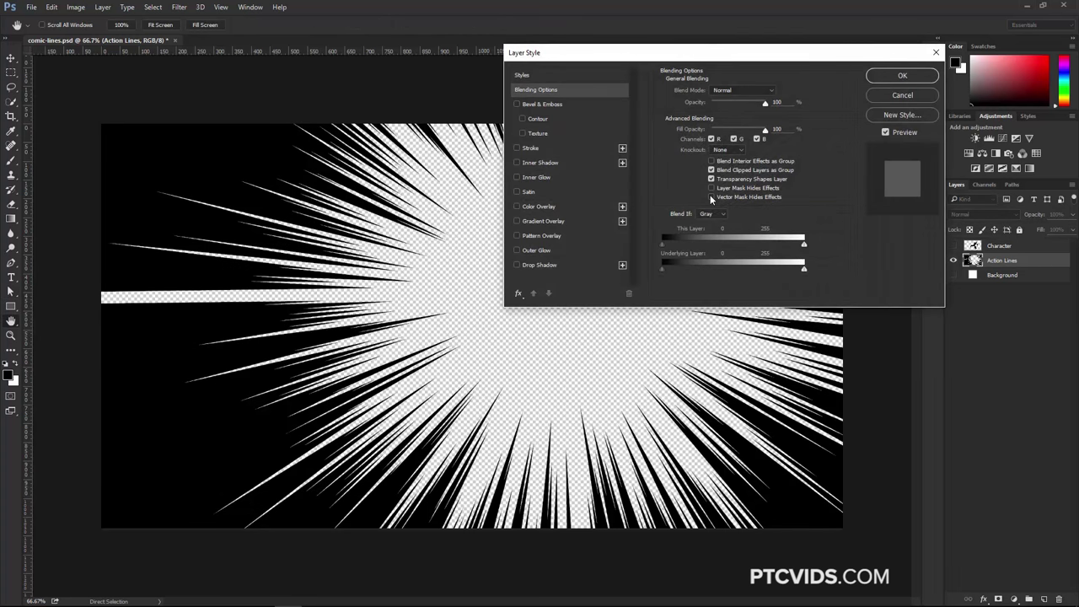
left_click(540, 206)
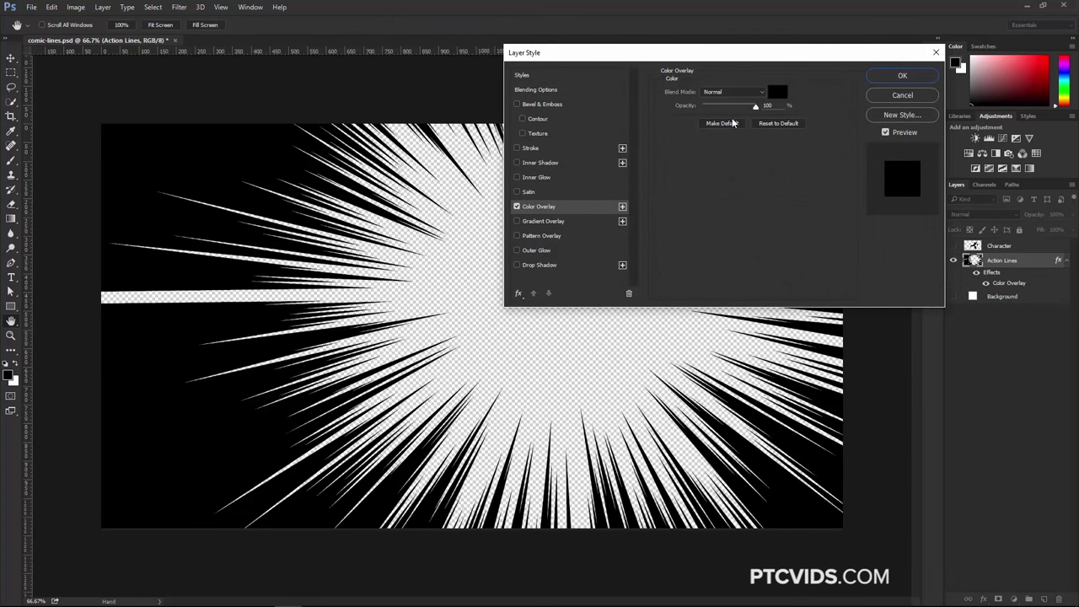
left_click(778, 92)
type("ff0000")
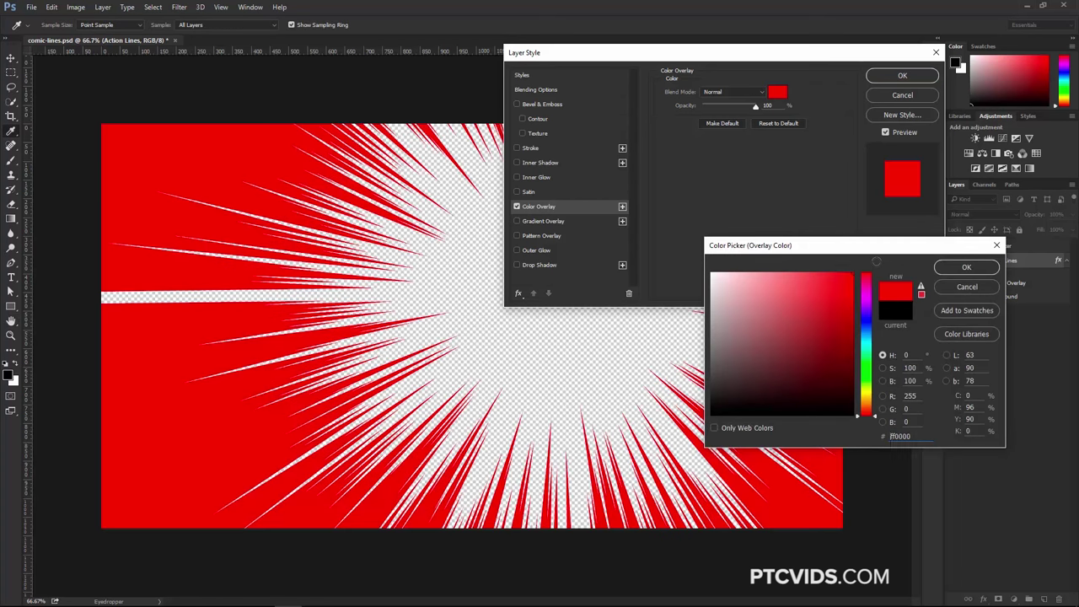
left_click(867, 330)
left_click_drag(871, 357, 868, 403)
left_click(958, 290)
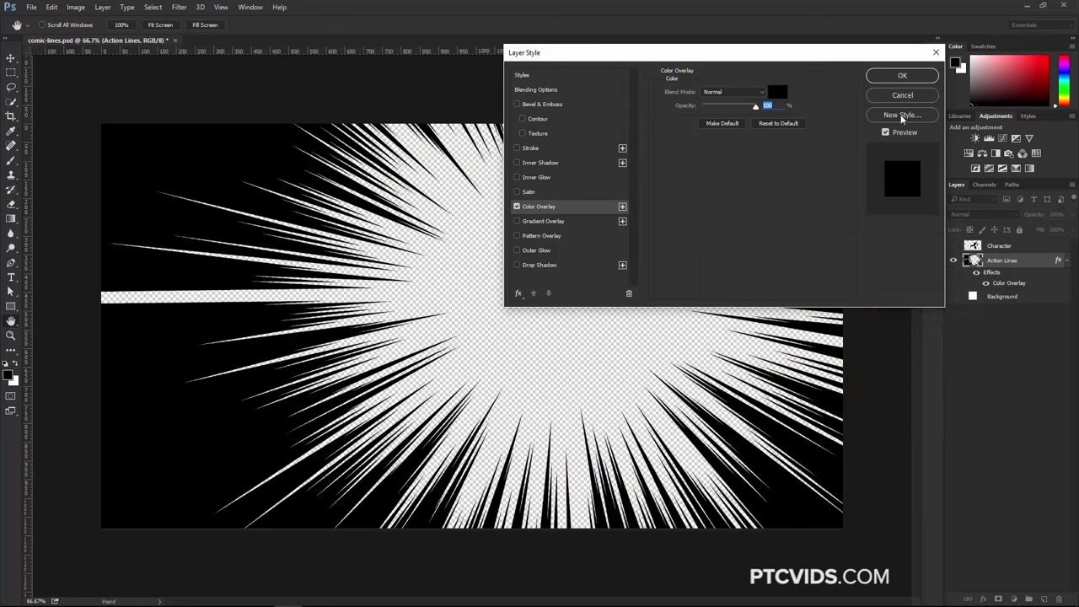
left_click(517, 207)
Preview a violet-green-orange radial Gradient Overlay at 72% opacity and an enlarged scale on the Action Lines layer, and turn it off
left_click(517, 221)
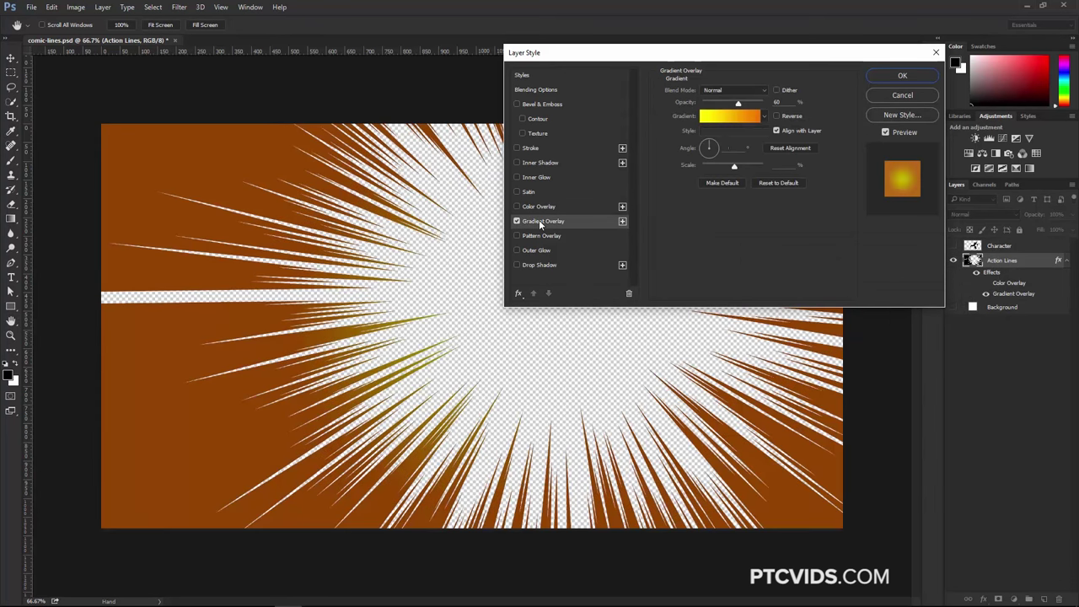
left_click_drag(738, 102, 745, 102)
left_click(764, 117)
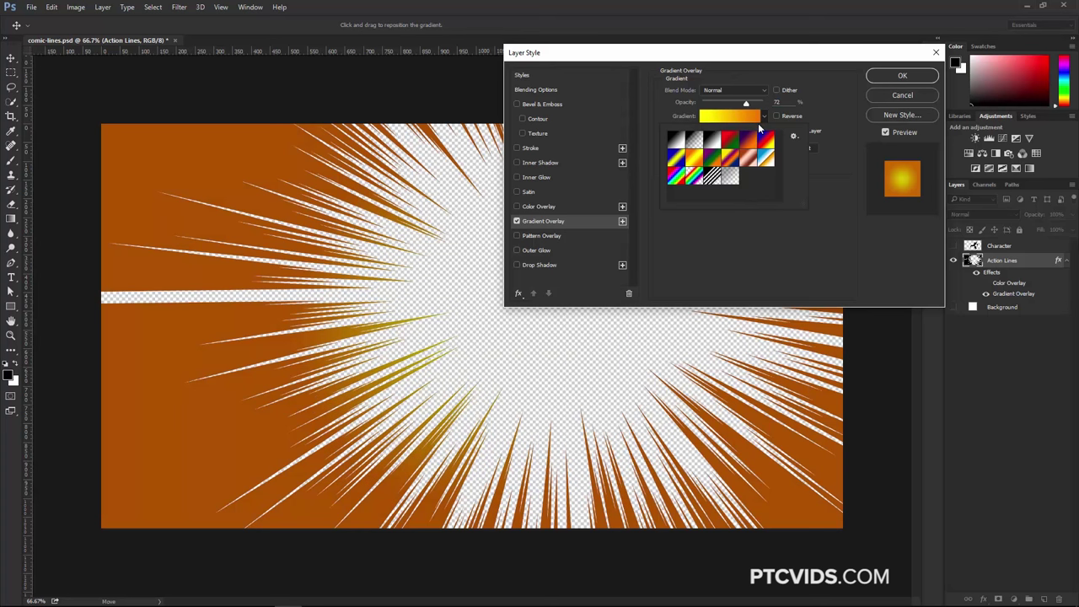
left_click(713, 158)
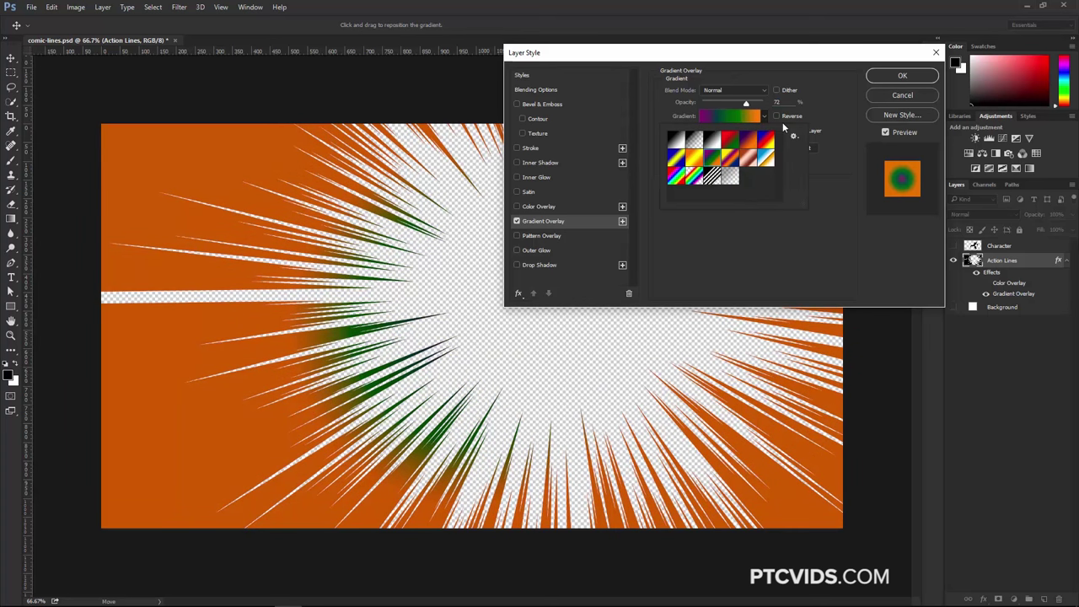
left_click(815, 221)
left_click_drag(752, 177, 764, 169)
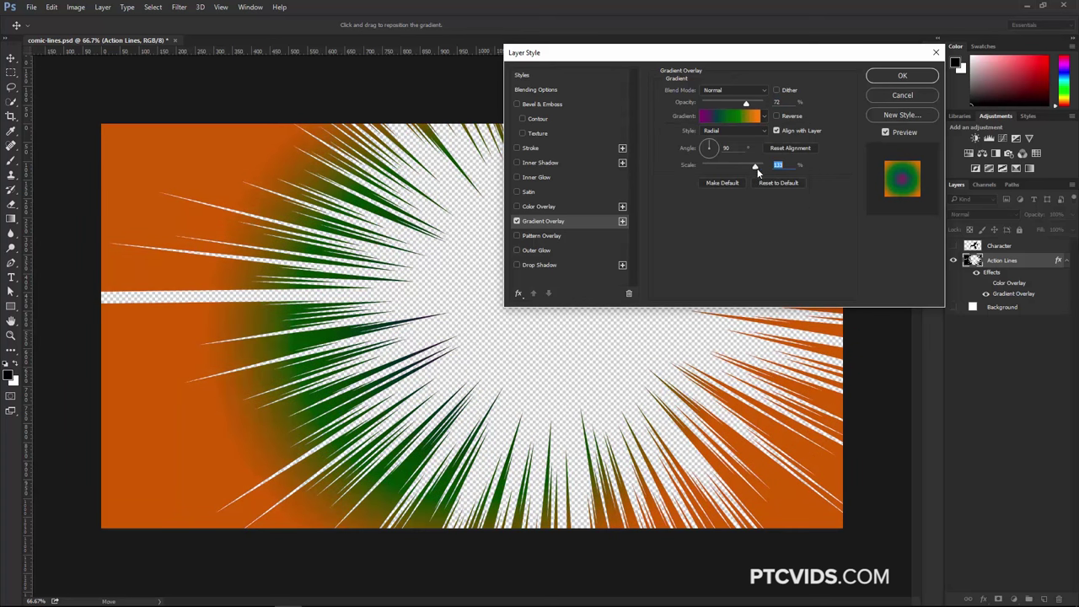
left_click(517, 221)
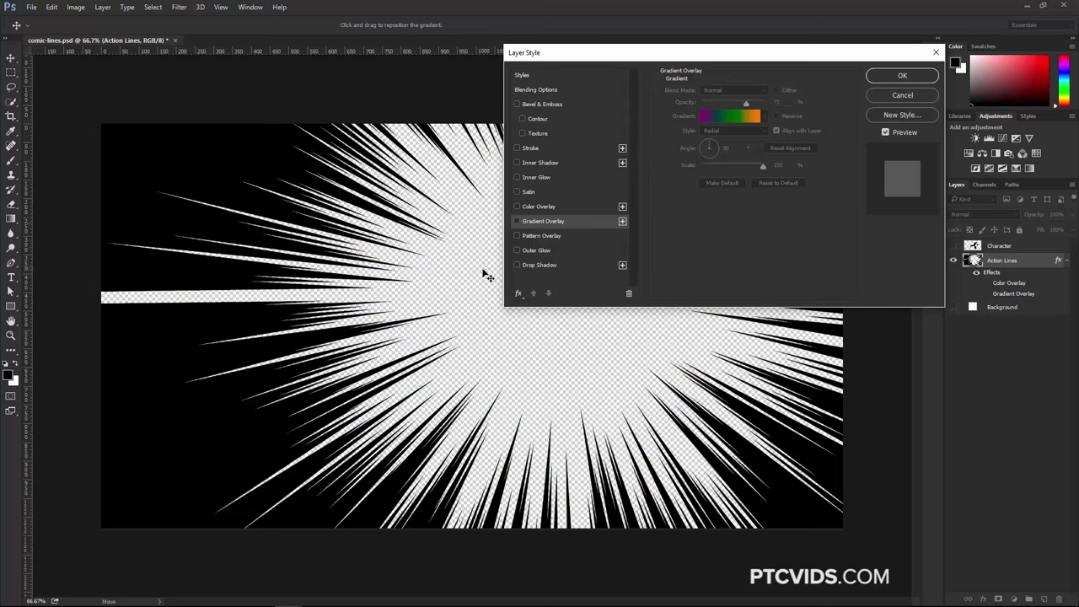
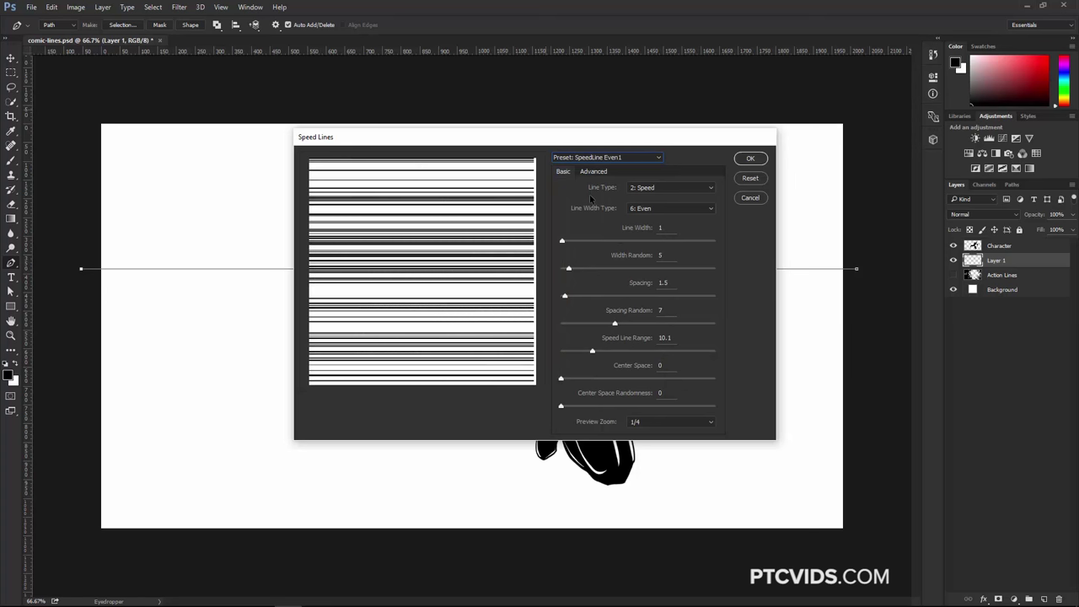
Fill Layer 1 with horizontal speed lines using the SpeedLine Even1 preset
left_click(750, 159)
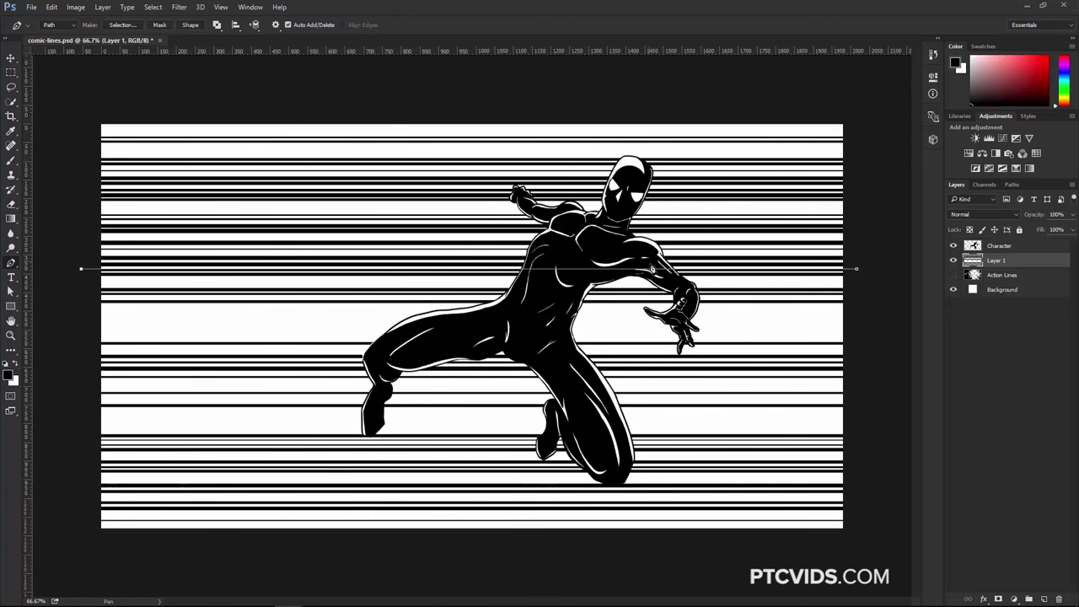
Toggle Layer 1 off and on to compare the speed lines, and add a layer mask to it
left_click(953, 261)
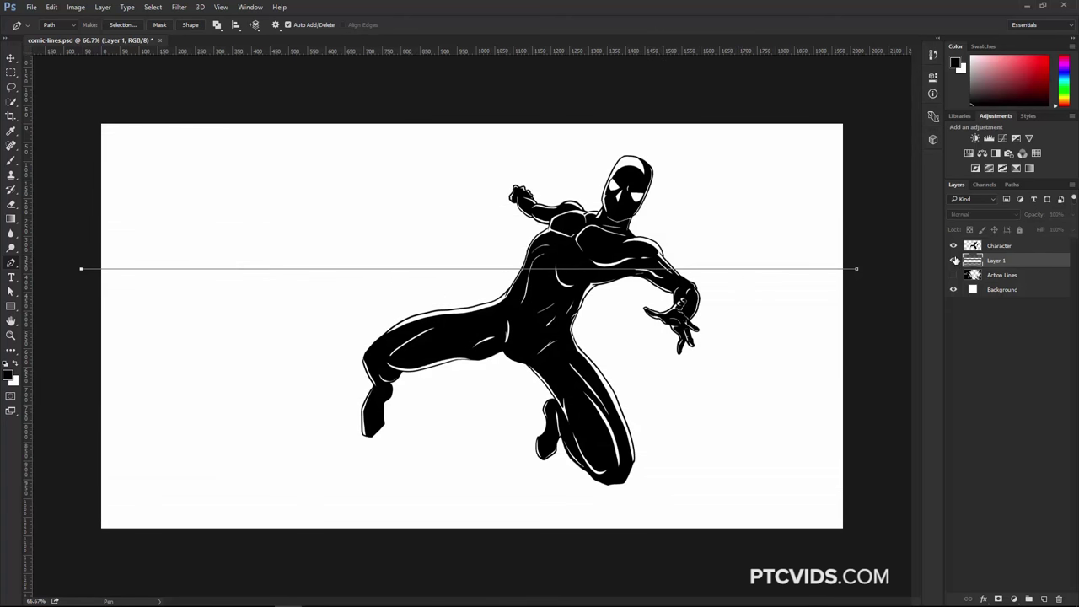
left_click(954, 260)
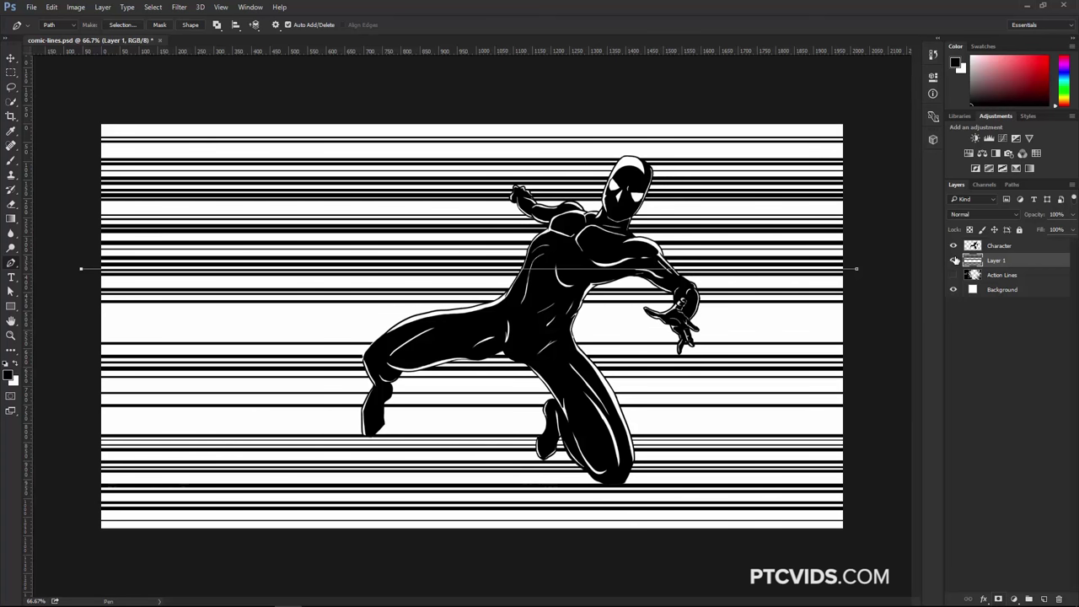
left_click(999, 600)
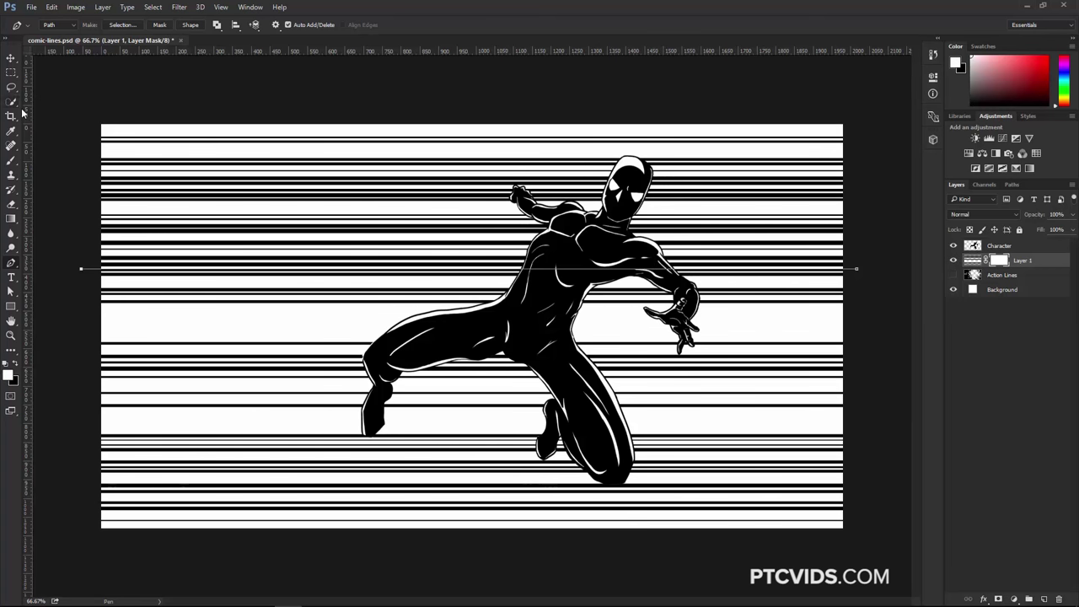
Mask out the speed lines in front of the character, from the head to the outstretched hand, using a Lasso selection
key("l")
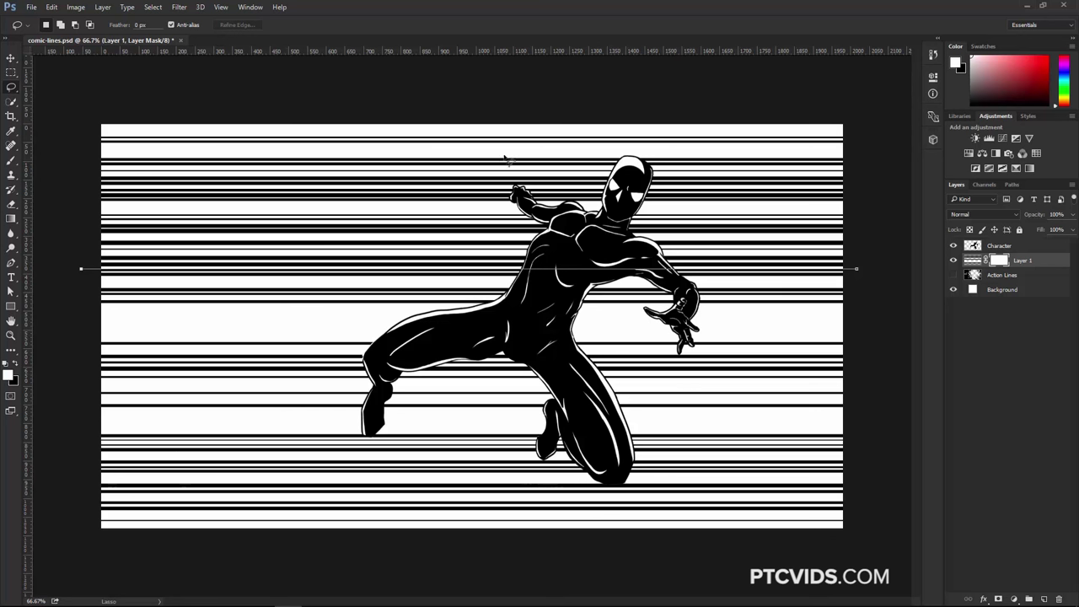
left_click(11, 87)
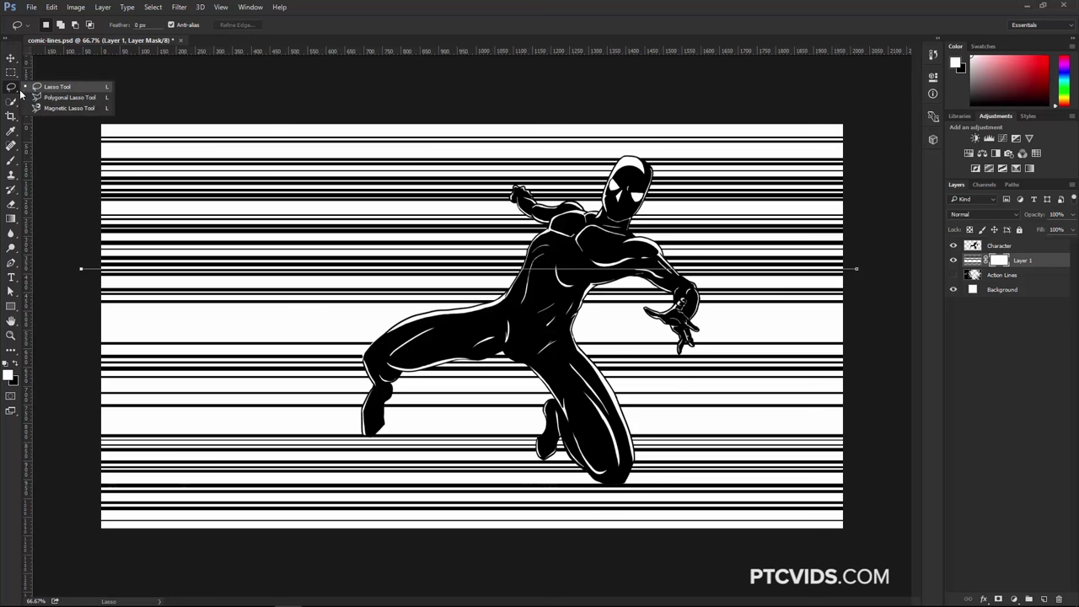
left_click(50, 87)
mouse_move(646, 123)
left_mouse_down()
mouse_move(700, 351)
mouse_move(843, 356)
mouse_move(894, 208)
mouse_move(851, 123)
left_mouse_up()
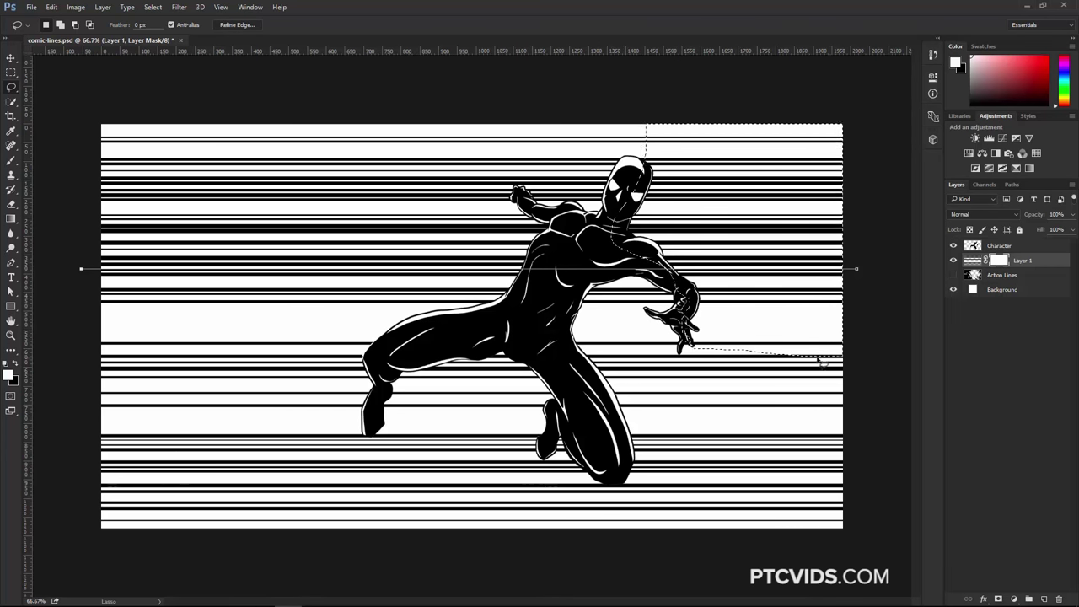
key("alt")
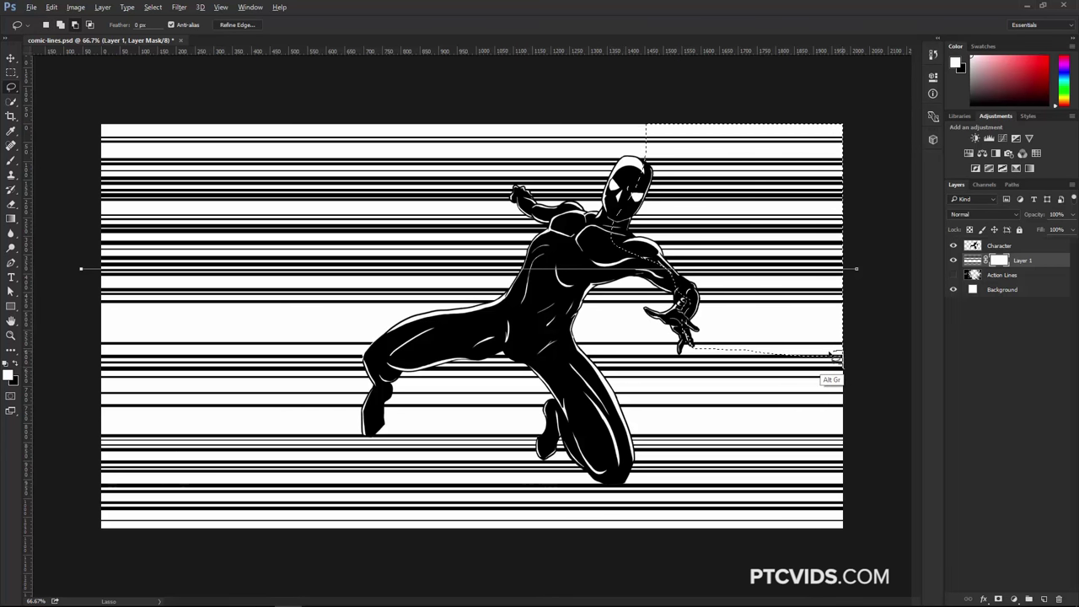
mouse_move(844, 354)
left_mouse_down()
mouse_move(762, 357)
mouse_move(762, 370)
mouse_move(846, 390)
left_mouse_up()
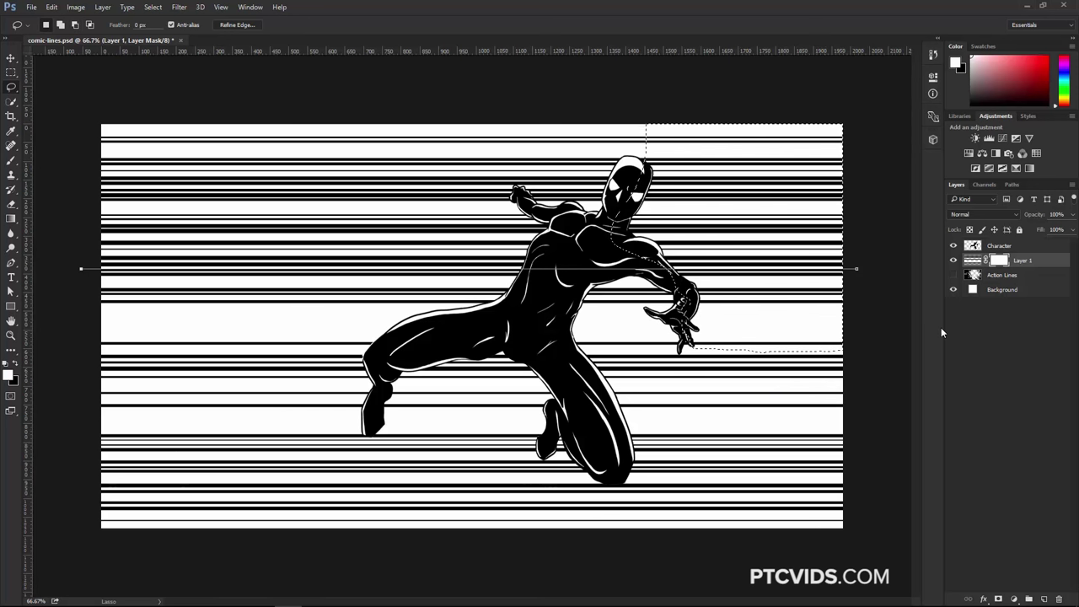
key("Delete")
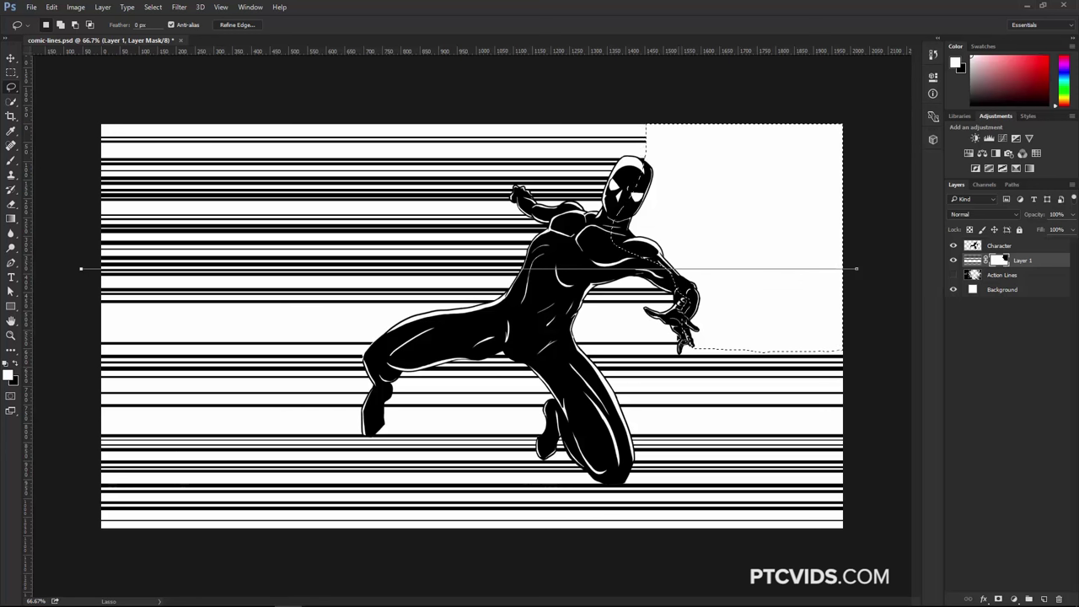
Mask out the speed lines in front of and below the character's legs using freehand Lasso selections, and deselect
mouse_move(580, 358)
left_mouse_down()
mouse_move(837, 352)
mouse_move(876, 407)
mouse_move(841, 532)
mouse_move(627, 525)
mouse_move(624, 441)
mouse_move(578, 356)
left_mouse_up()
key("Delete")
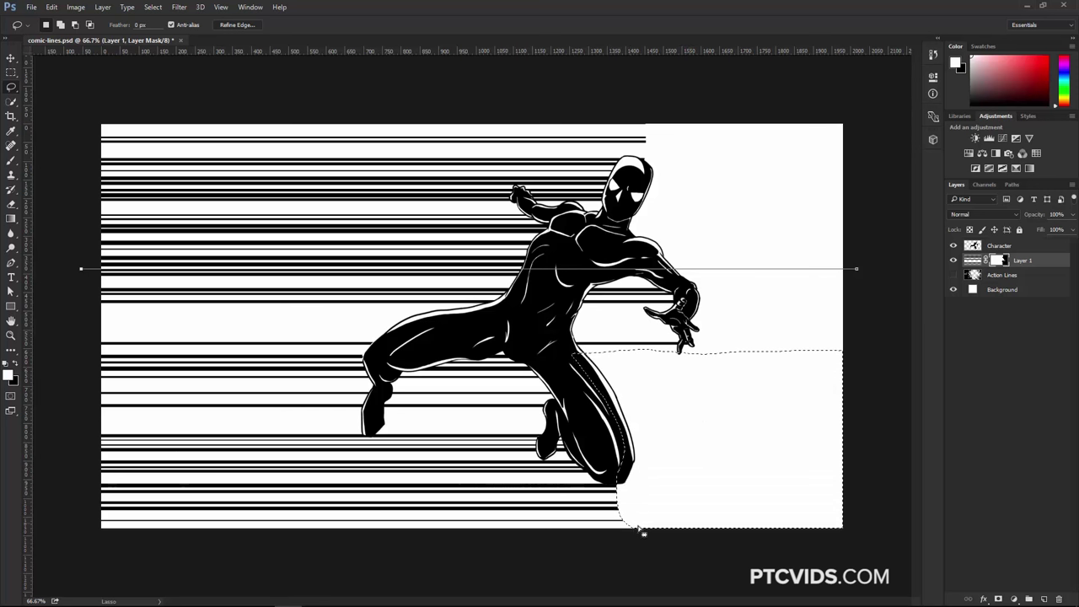
mouse_move(641, 531)
left_mouse_down()
mouse_move(571, 433)
mouse_move(399, 420)
mouse_move(343, 444)
mouse_move(167, 445)
mouse_move(84, 511)
mouse_move(370, 555)
mouse_move(637, 542)
left_mouse_up()
key("Delete")
mouse_move(243, 533)
left_mouse_down()
mouse_move(103, 503)
mouse_move(102, 443)
mouse_move(389, 444)
mouse_move(413, 459)
mouse_move(121, 530)
mouse_move(91, 519)
left_mouse_up()
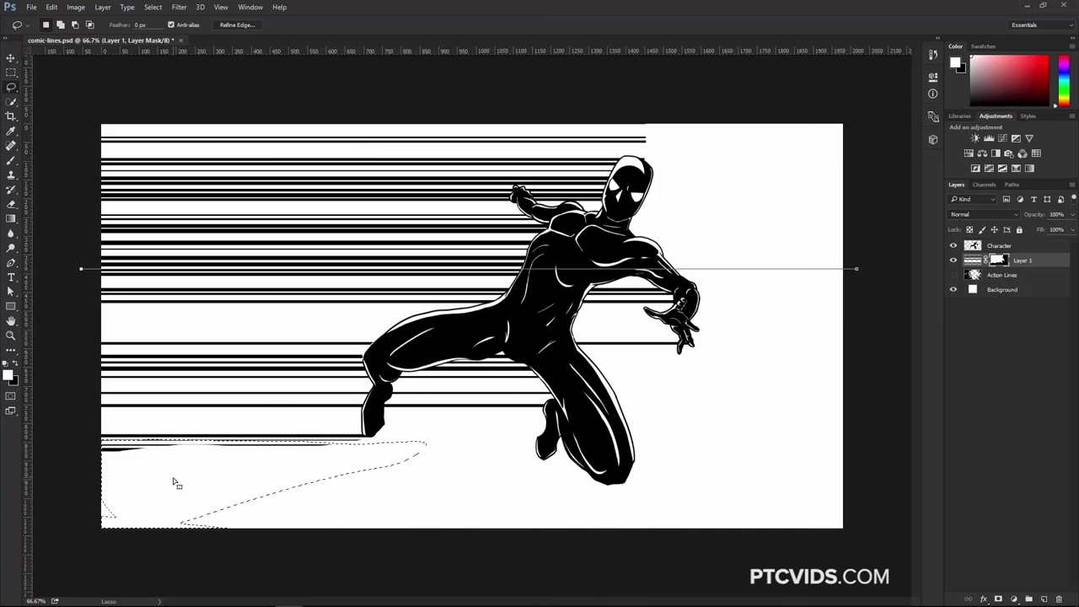
key("Delete")
key("ctrl+d")
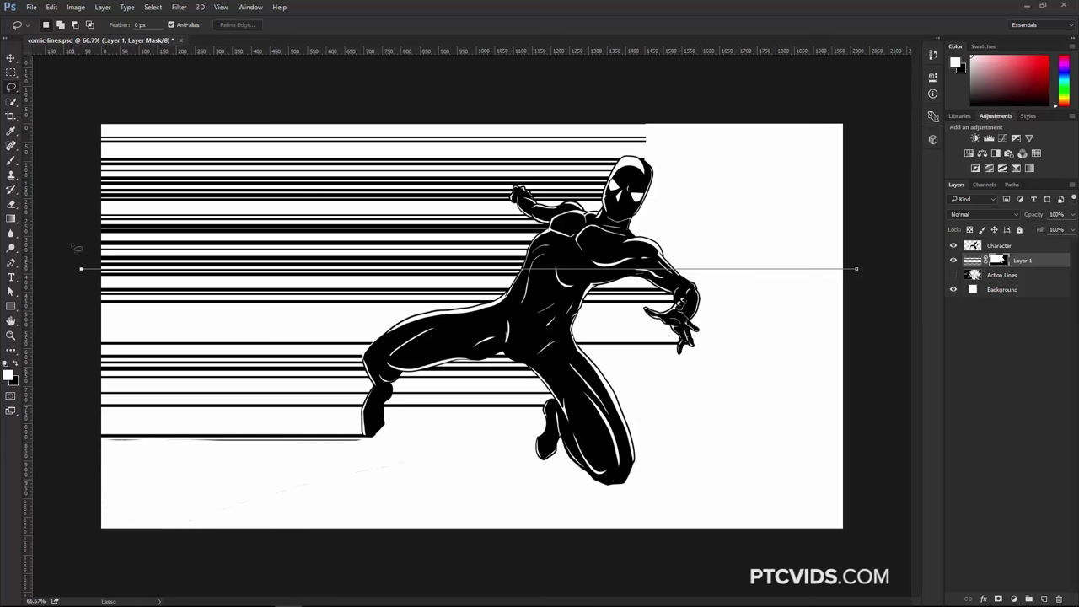
Mask out the speed lines above the head and below the rear foot using rectangular marquee selections, and deselect
left_click(12, 74)
left_click_drag(77, 108, 691, 152)
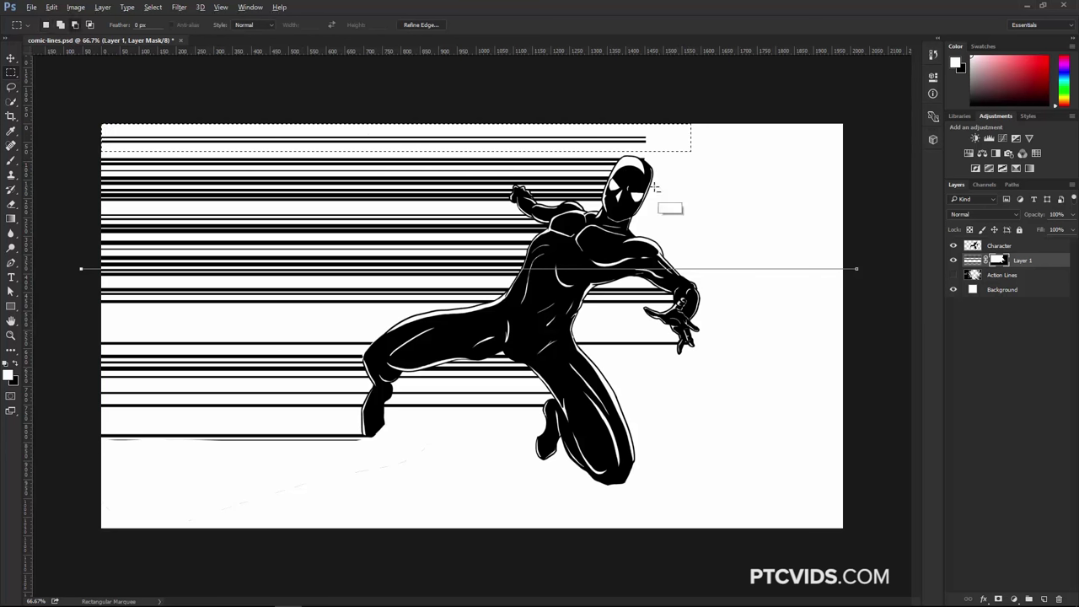
key("alt+BackSpace")
key("ctrl+BackSpace")
left_click_drag(658, 175, 633, 133)
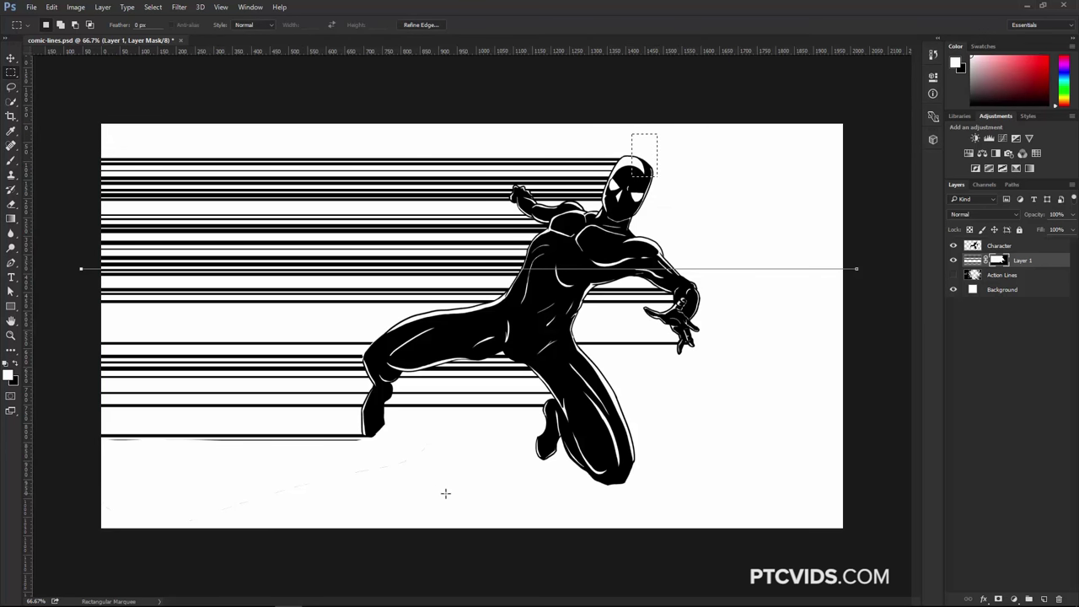
left_click_drag(446, 494, 51, 436)
key("ctrl+BackSpace")
key("ctrl+d")
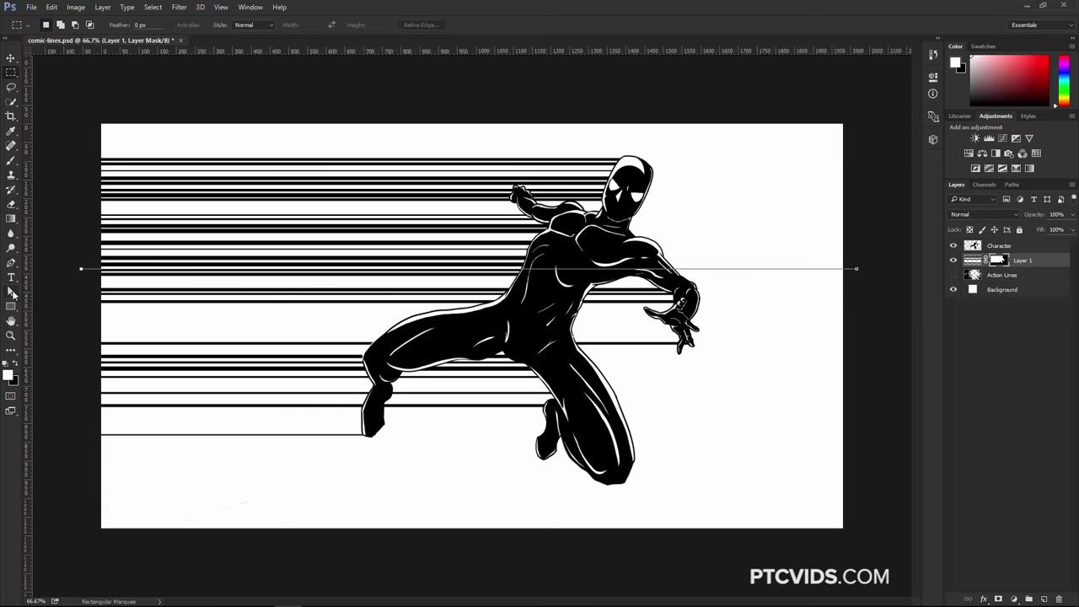
Delete the horizontal path across the canvas and remove Layer 1
left_click(12, 292)
left_click_drag(54, 251, 591, 327)
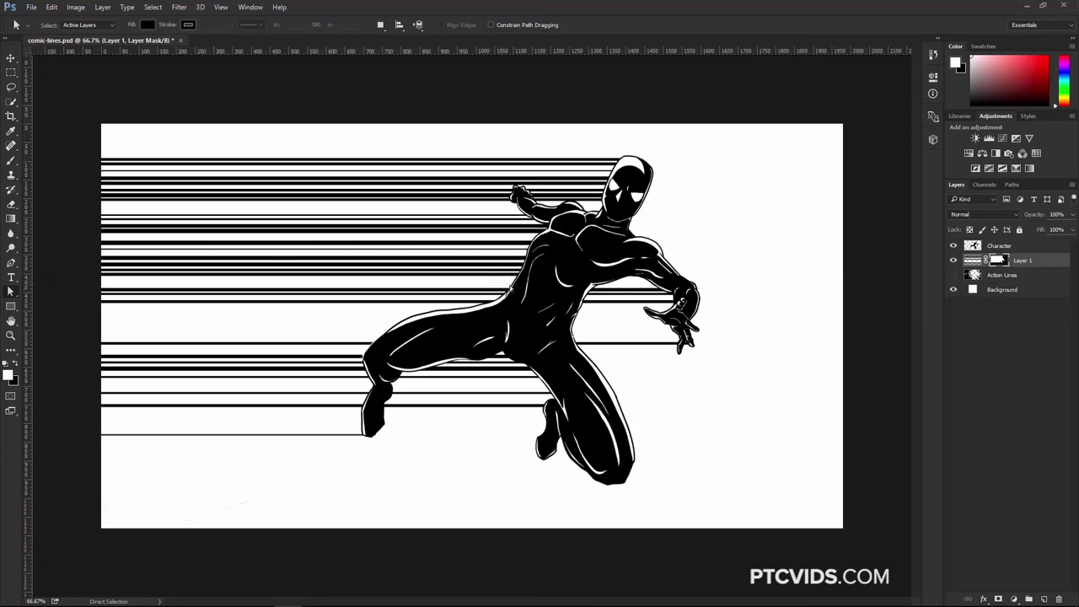
left_click(974, 261)
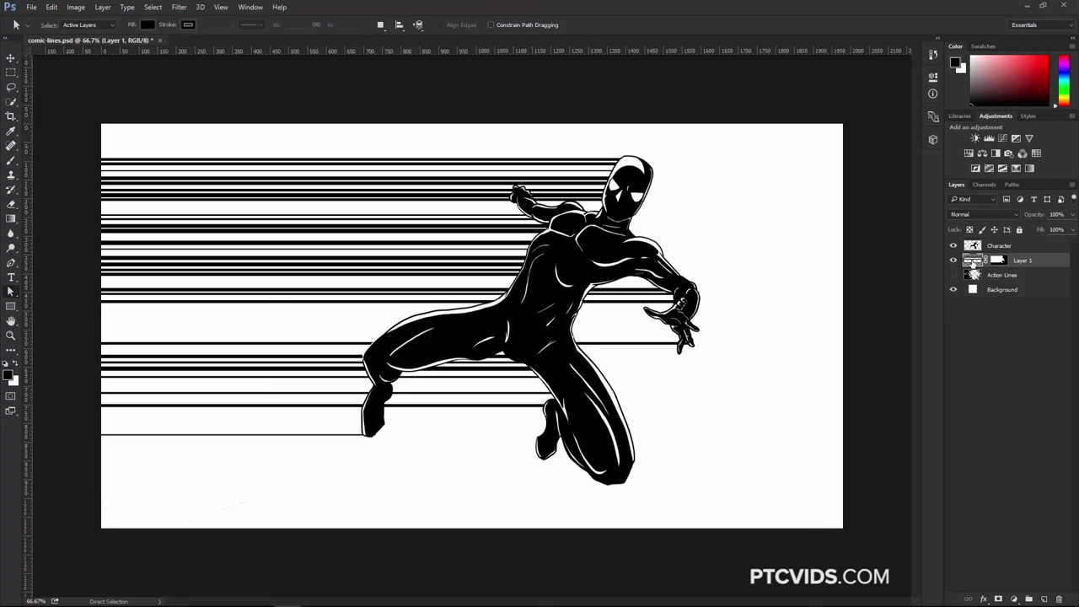
key("Delete")
Show the Action Lines layer and fill its wide white gap beside the character with black using a Polygonal Lasso selection
left_click(953, 261)
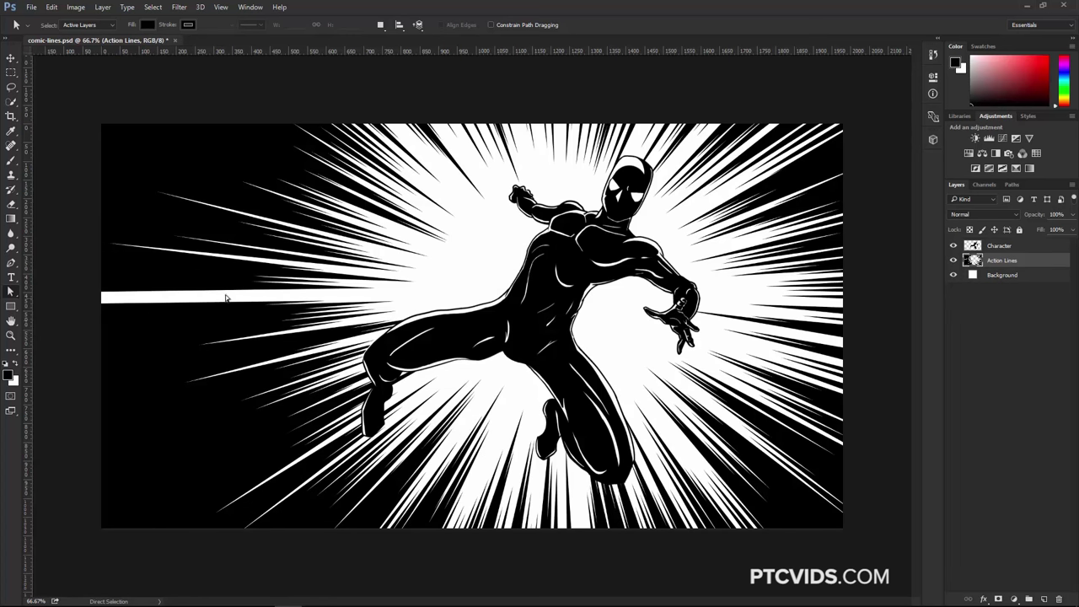
left_click(19, 88)
left_click(70, 98)
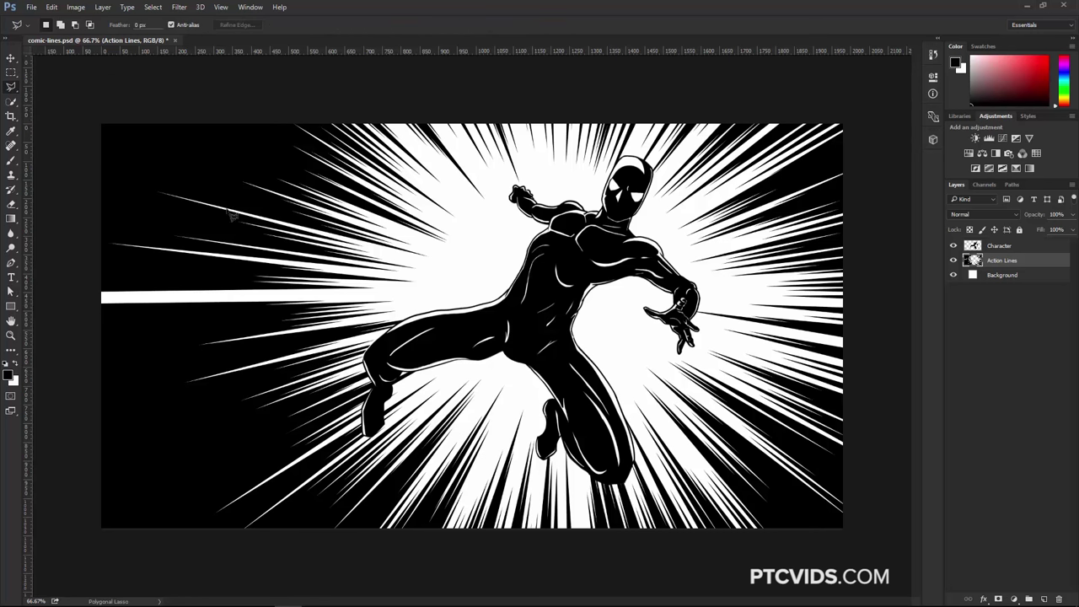
left_click(105, 288)
left_click(313, 296)
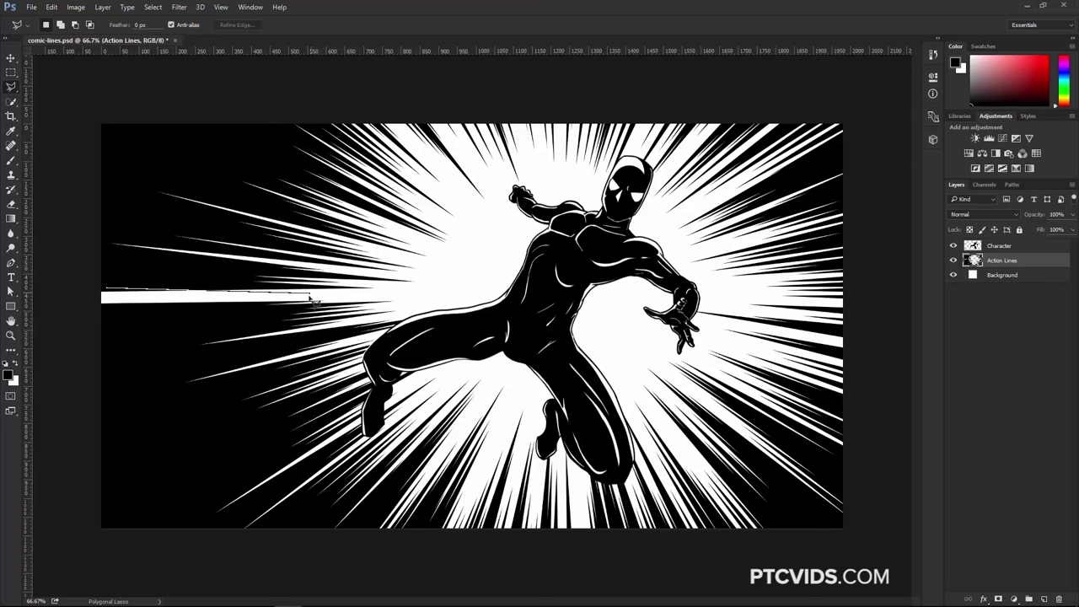
left_click(101, 309)
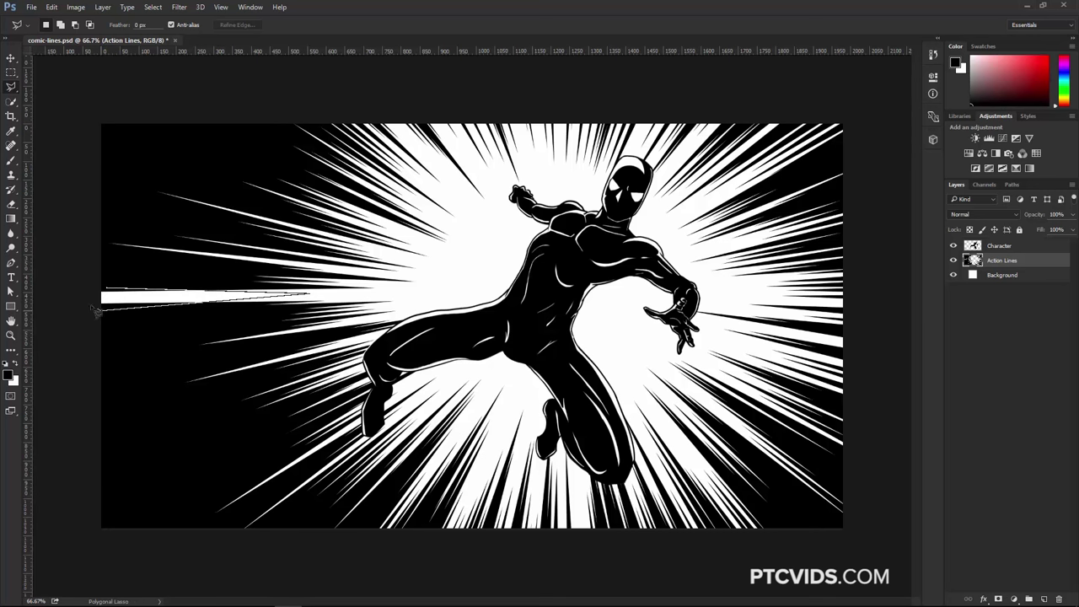
left_click(81, 278)
left_click(105, 288)
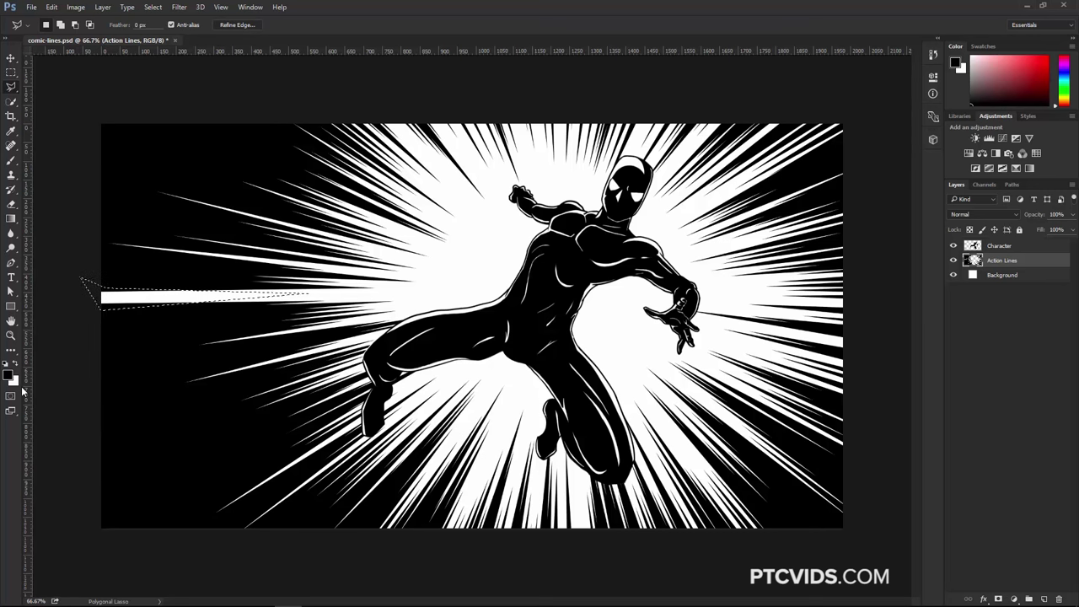
key("alt+BackSpace")
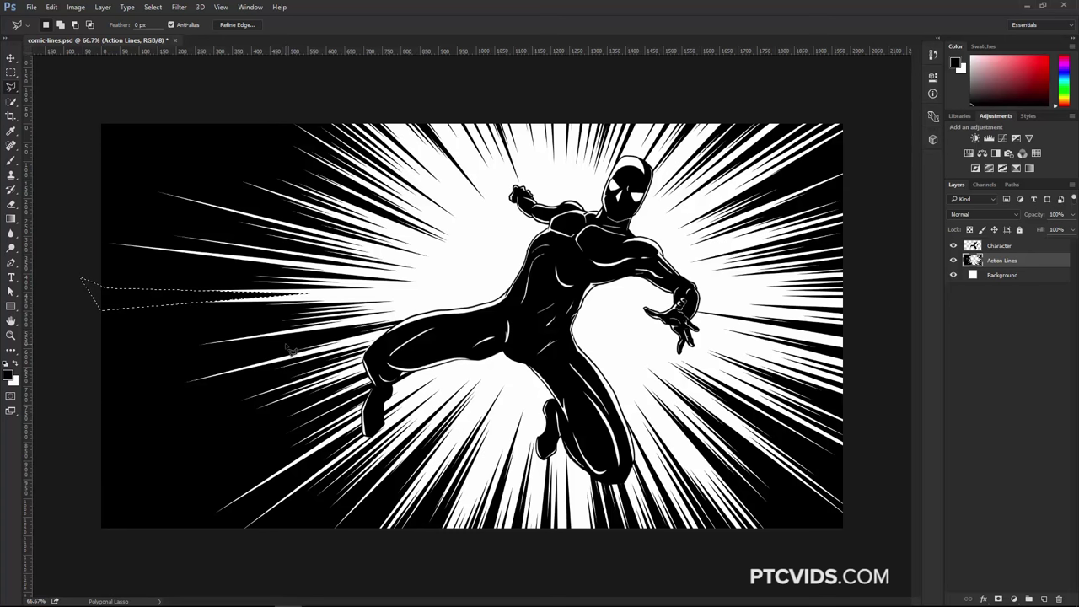
key("ctrl+d")
Hide the Action Lines layer, add an empty layer above it and clear the leftover path
key("a")
left_click(954, 261)
left_click(1044, 598)
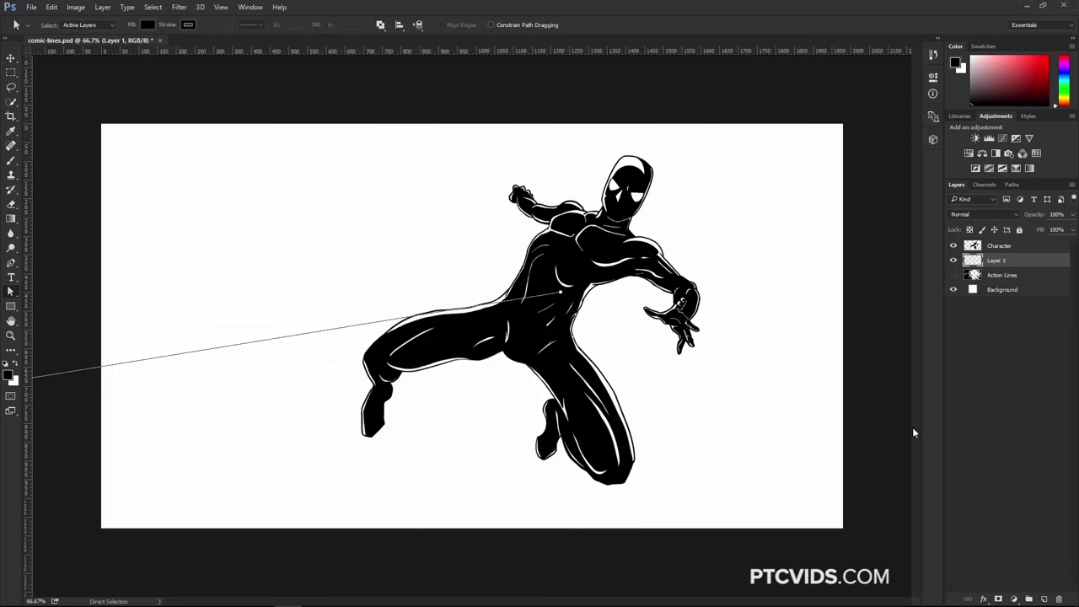
left_click(492, 370)
Start a pattern fill on Layer 1 with the Screen_Pattern_ex script and load its Default preset
left_click(51, 7)
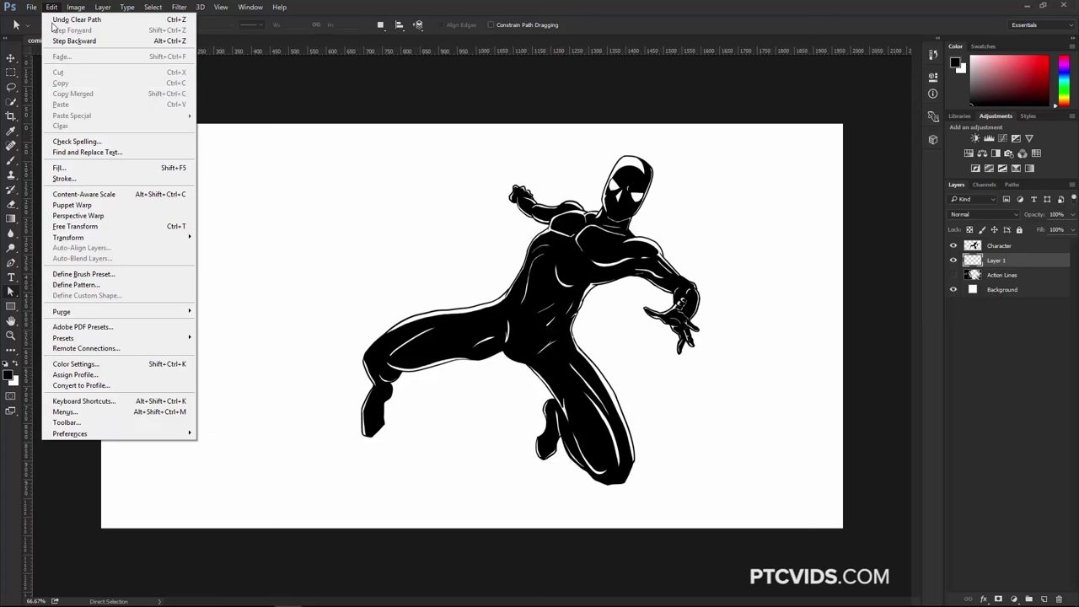
left_click(74, 171)
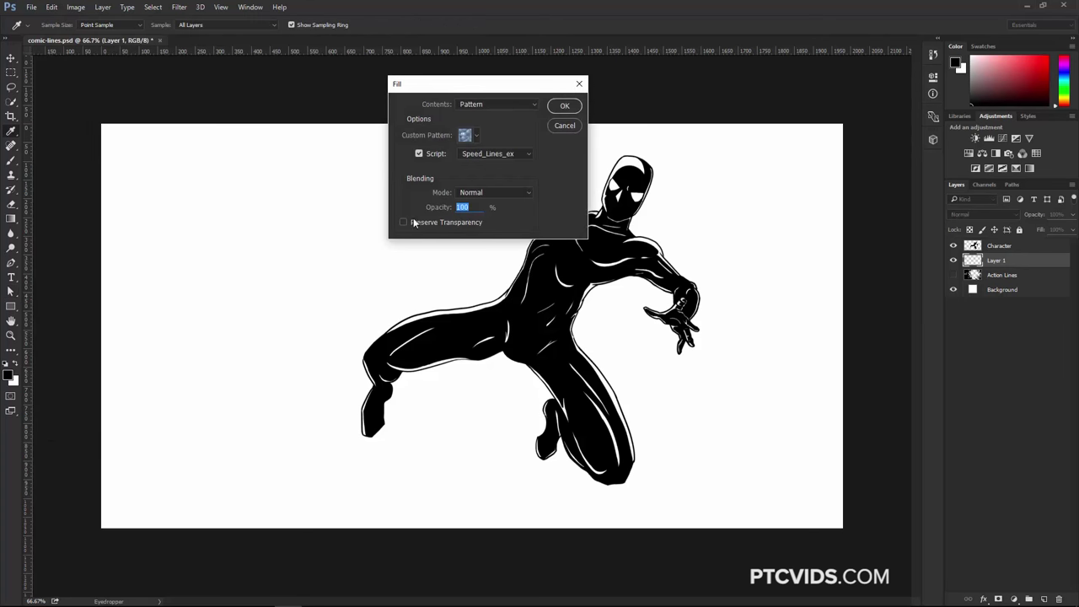
left_click(489, 157)
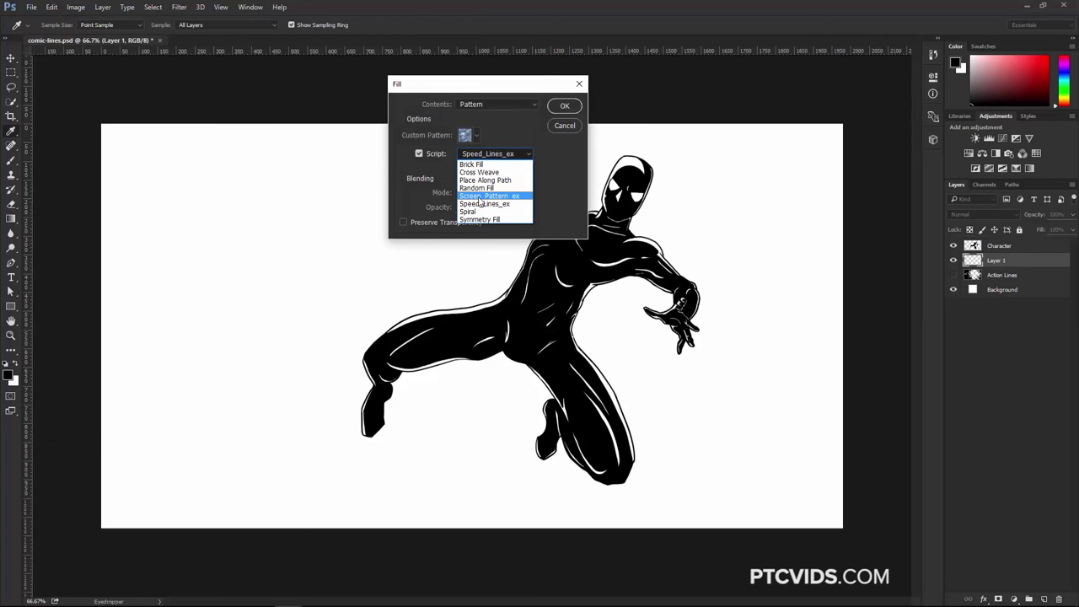
left_click(478, 195)
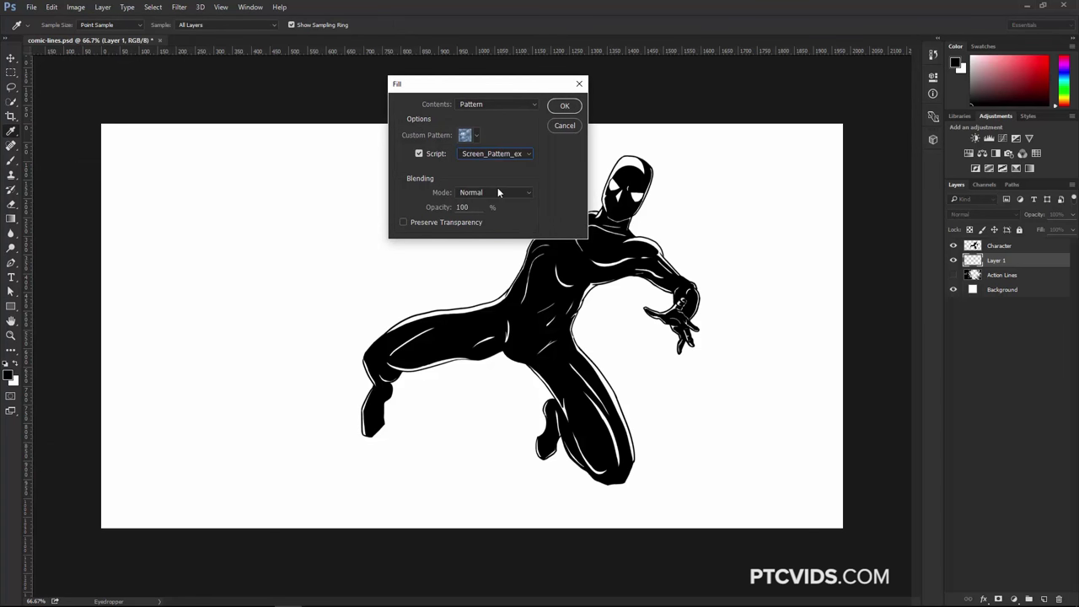
left_click(565, 107)
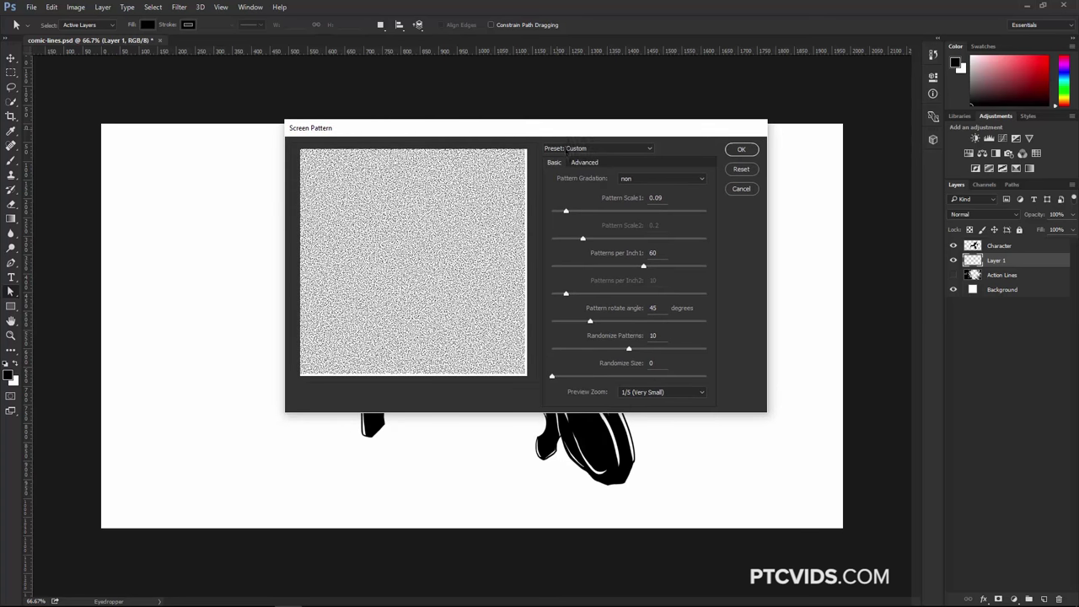
left_click(565, 150)
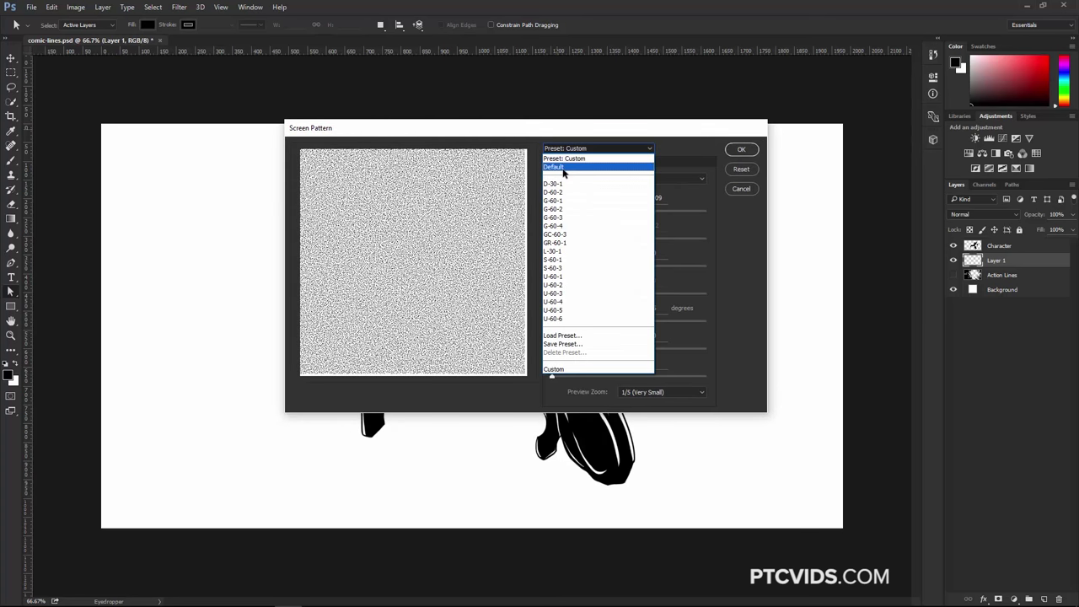
left_click(564, 167)
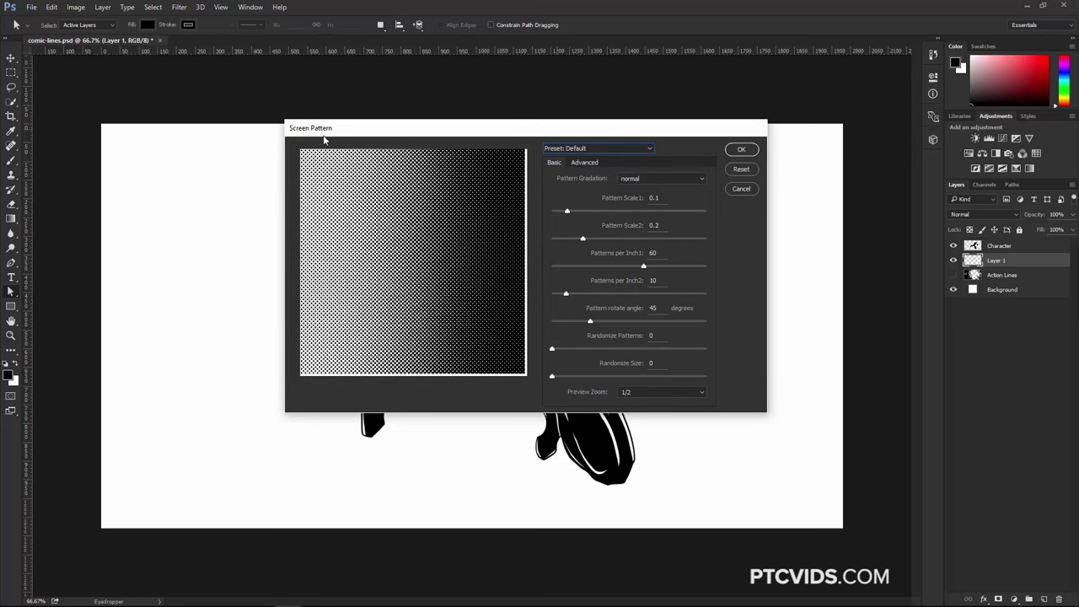
Adjust the screen pattern's scales, setting Pattern Scale1 to 0.34 and Pattern Scale2 to 0.07
left_click_drag(567, 211, 629, 211)
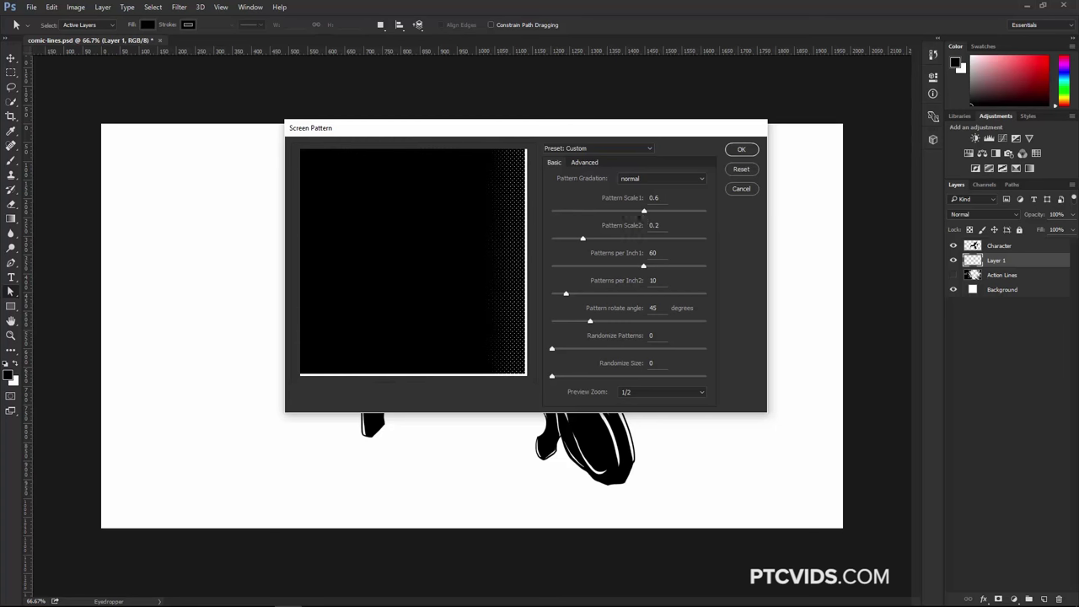
left_click_drag(643, 215, 577, 214)
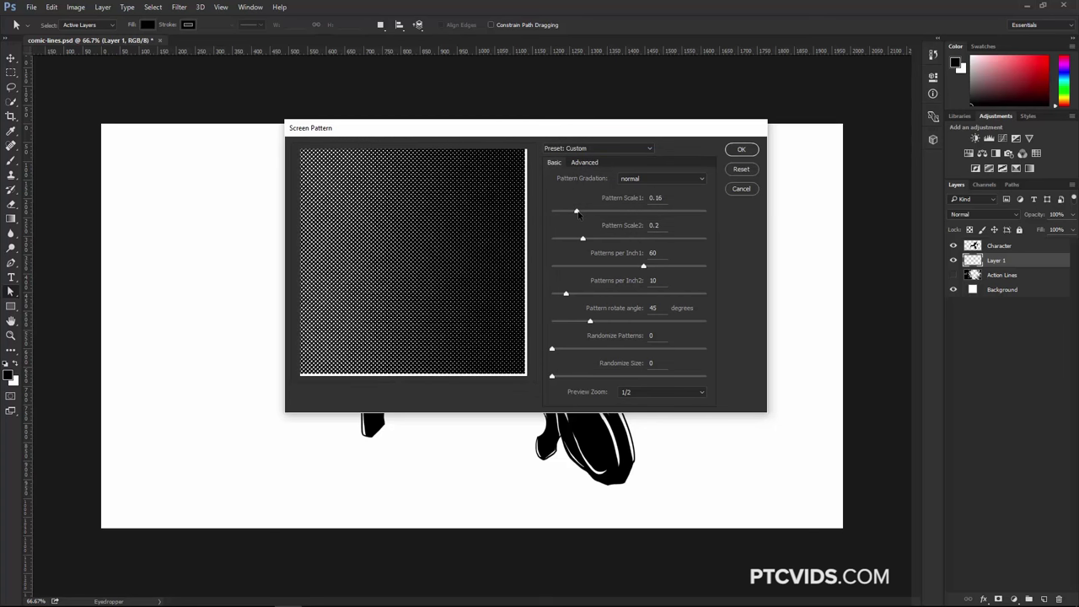
left_click_drag(578, 214, 604, 217)
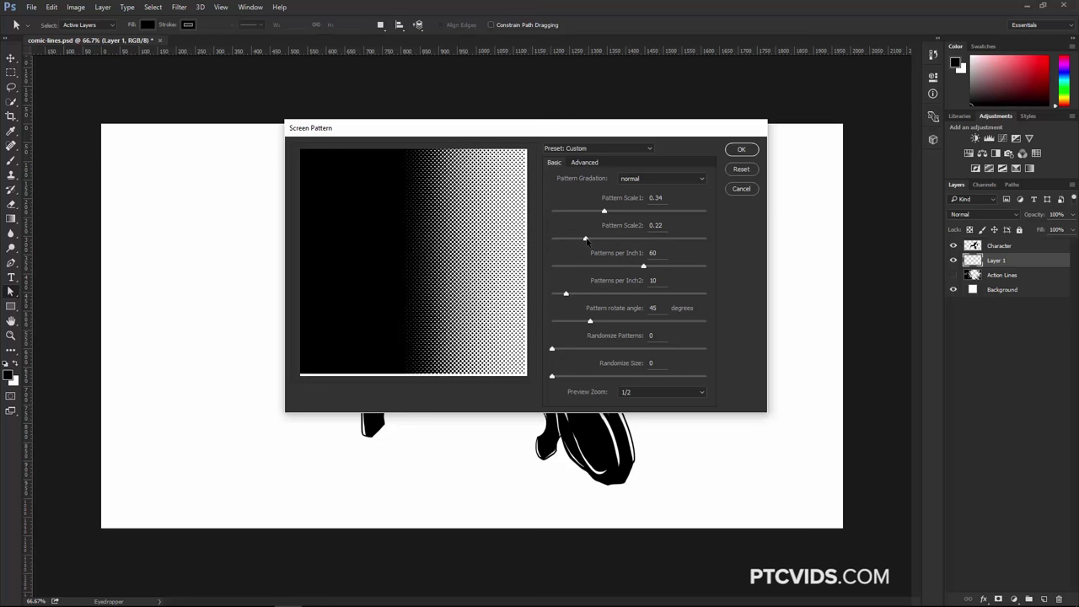
left_click_drag(586, 240, 564, 243)
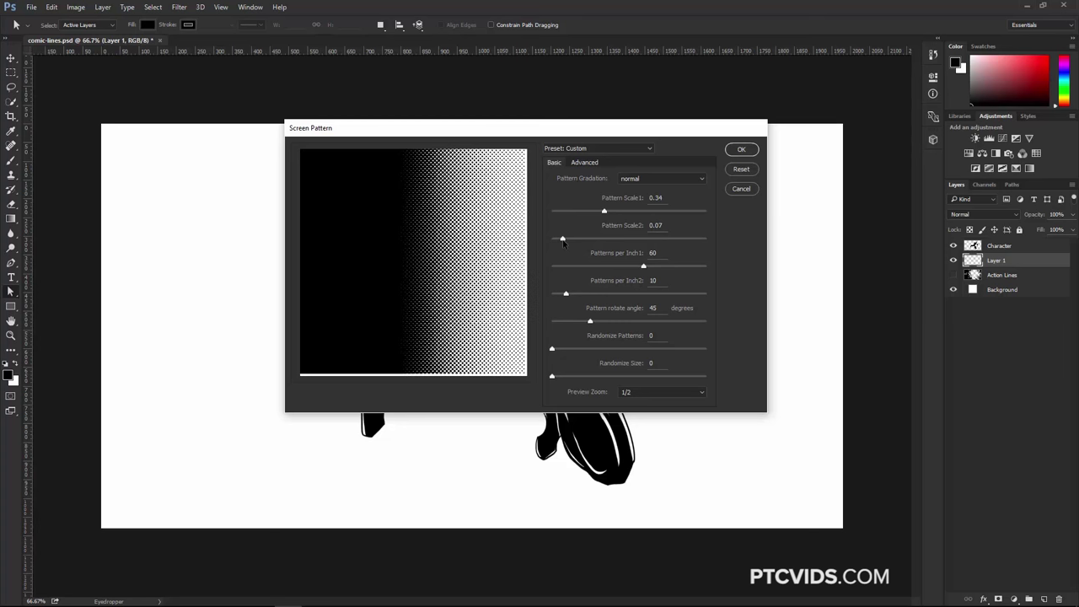
Adjust the screen pattern's density and rotation: Patterns per Inch1 25, Patterns per Inch2 40 and rotate angle 71 degrees
left_click_drag(644, 265, 522, 270)
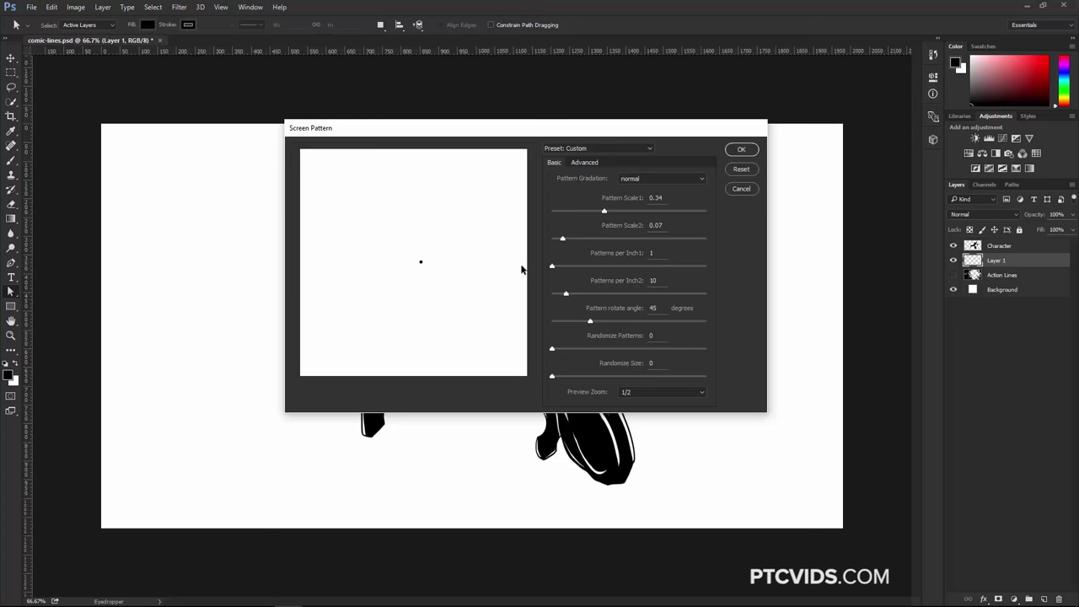
left_click_drag(521, 270, 589, 269)
left_click(612, 295)
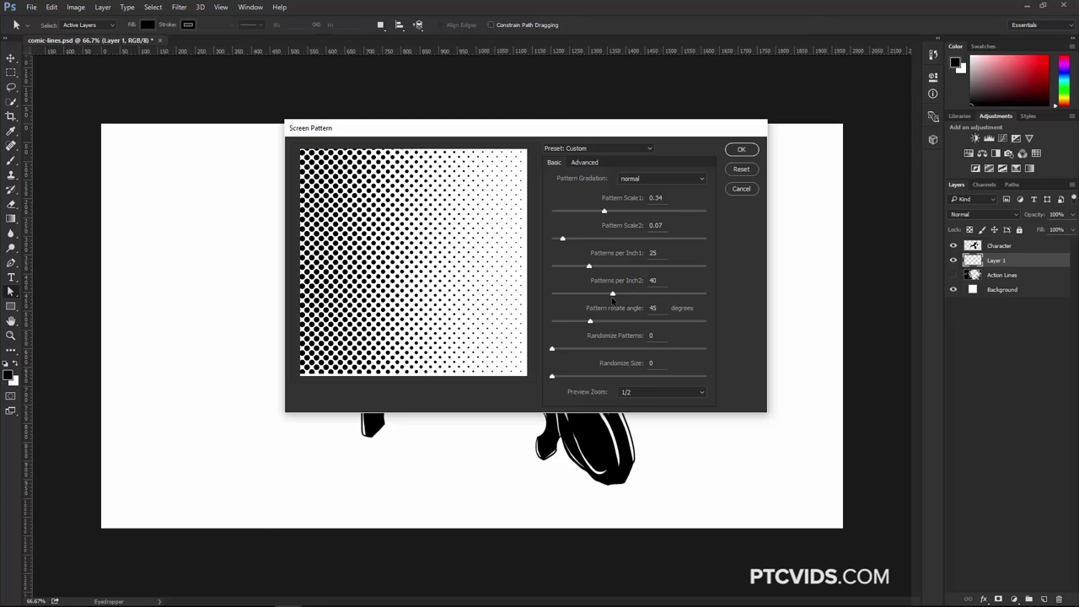
left_click_drag(570, 322, 613, 324)
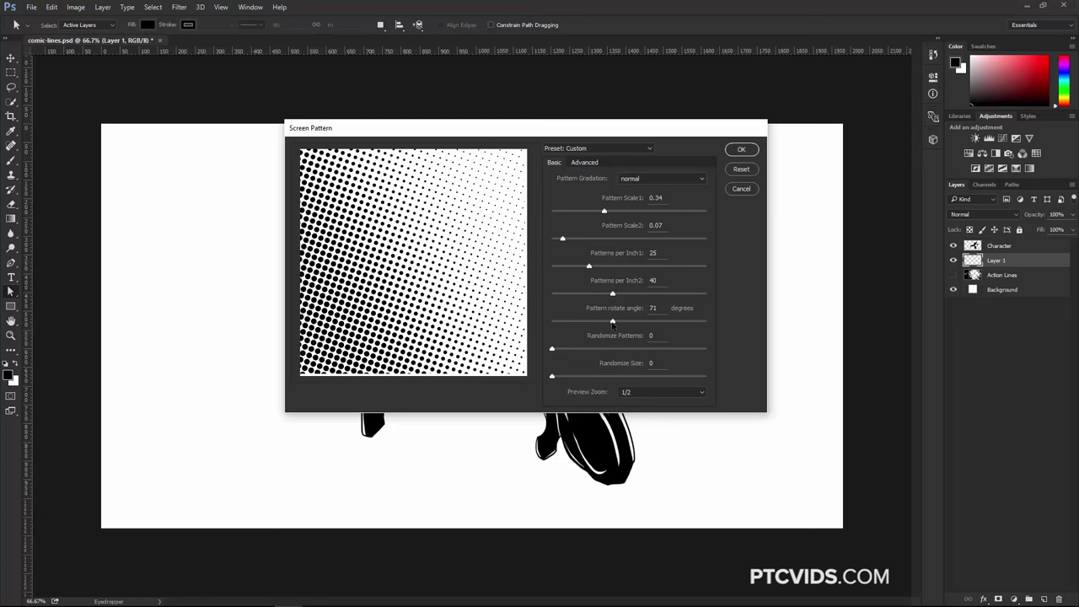
Try the square, star, leaf and heart pattern types in the preview and return the pattern type to circle
left_click(584, 163)
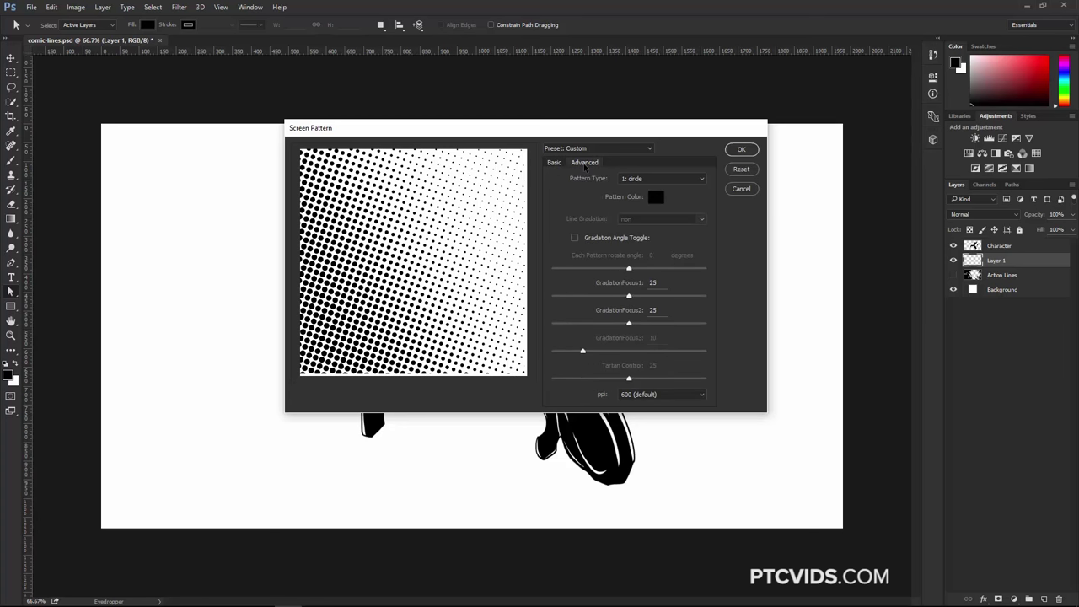
left_click(651, 179)
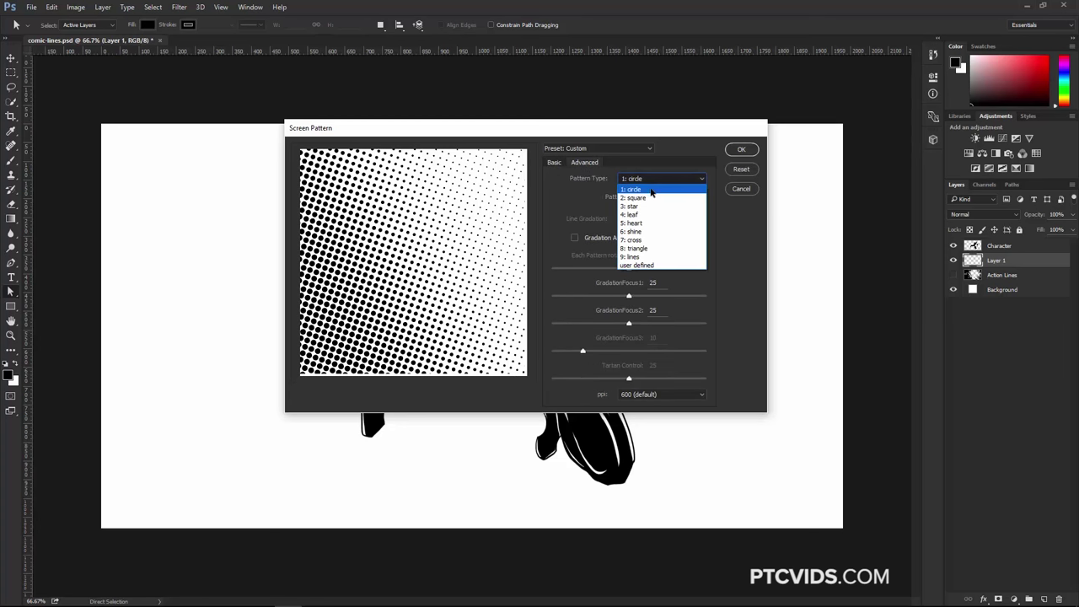
left_click(647, 203)
left_click(644, 180)
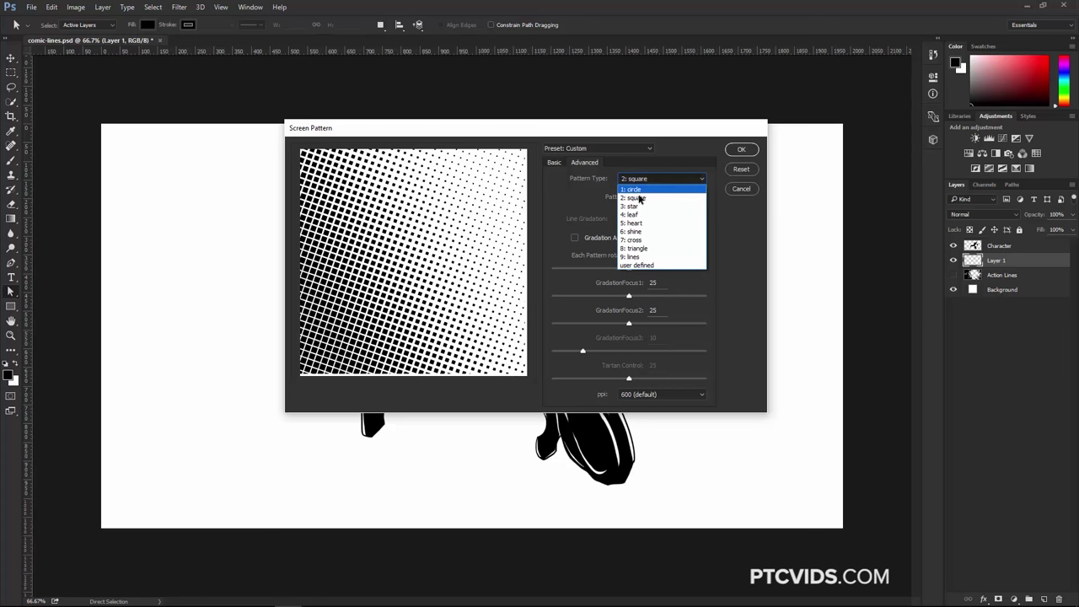
left_click(635, 206)
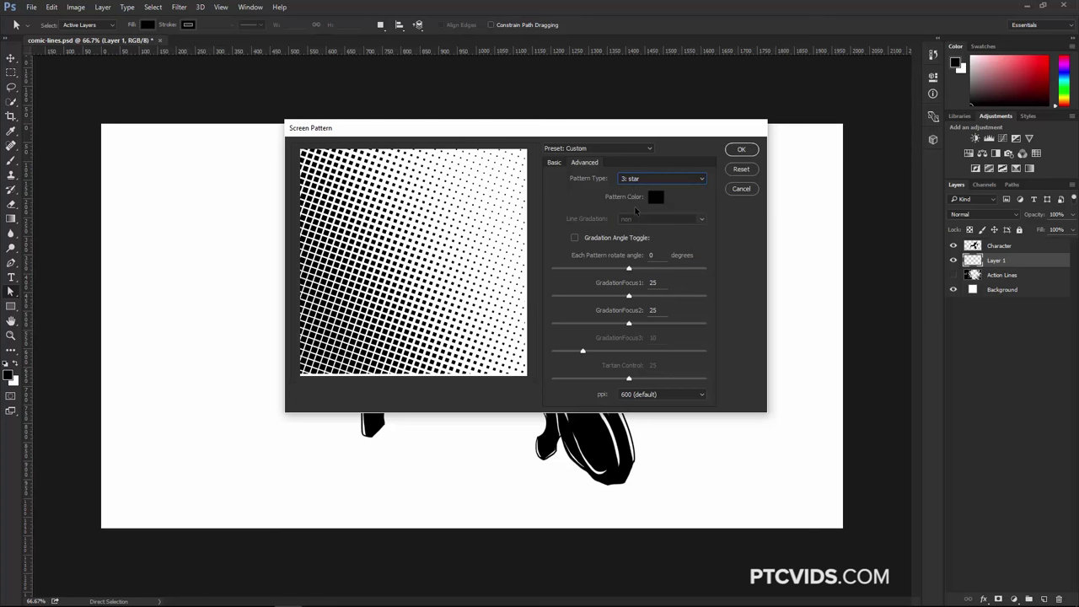
left_click(643, 179)
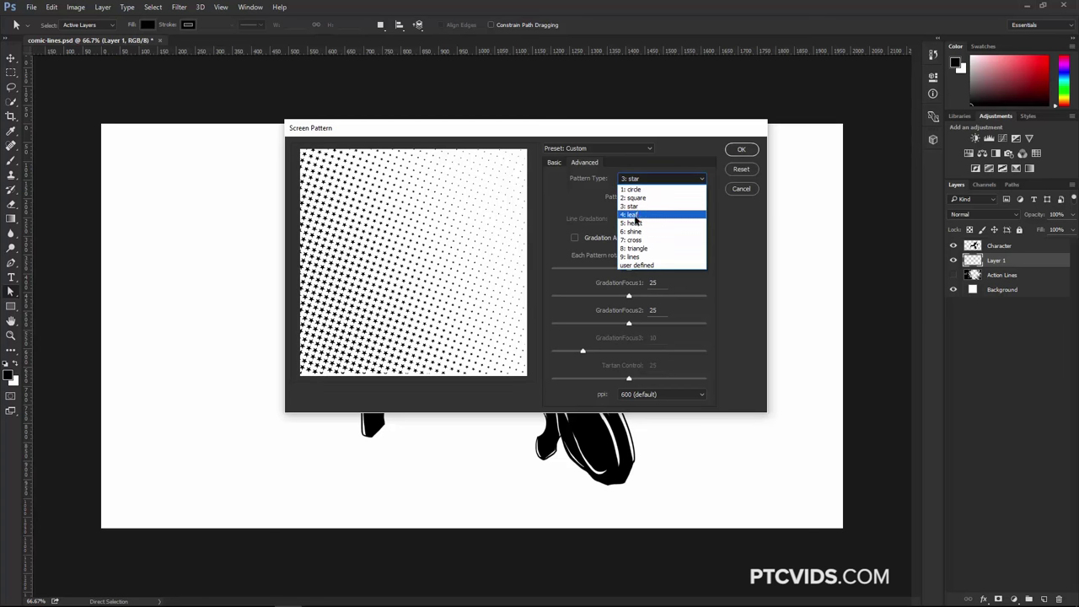
left_click(637, 217)
left_click(634, 185)
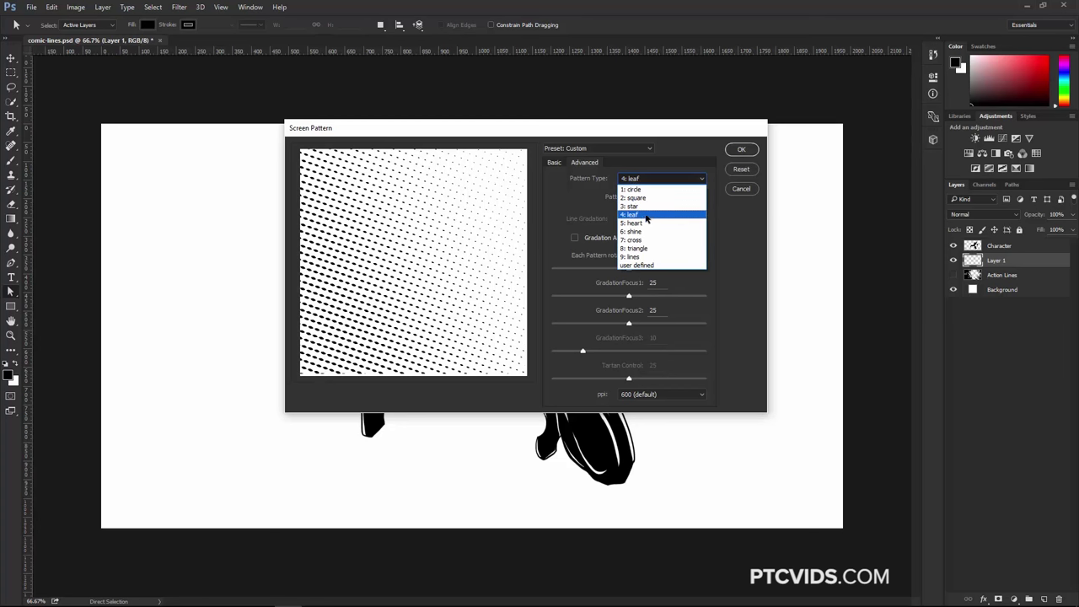
left_click(647, 224)
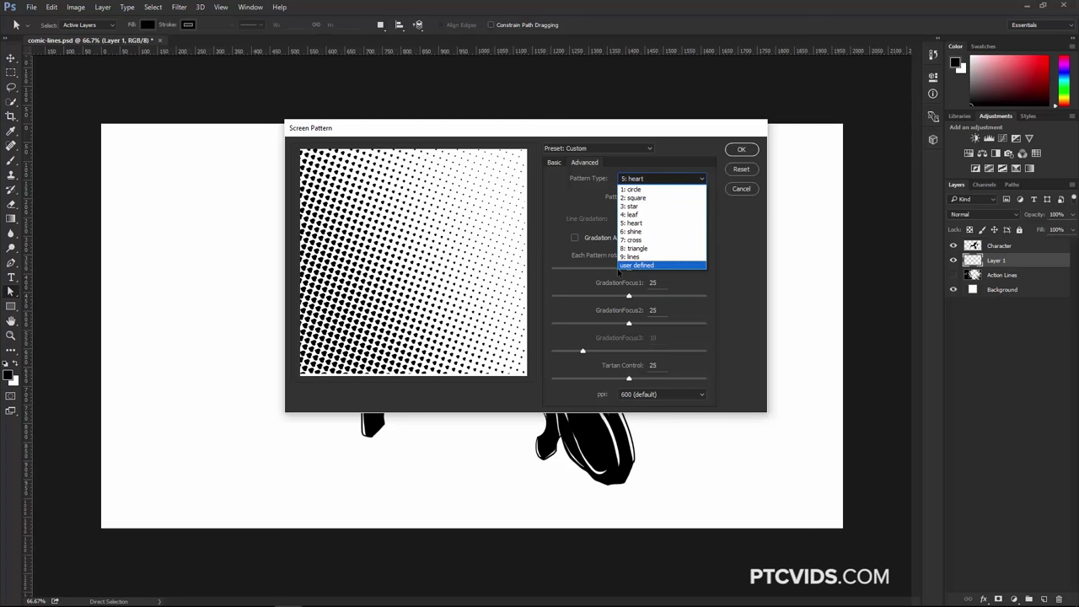
left_click(645, 191)
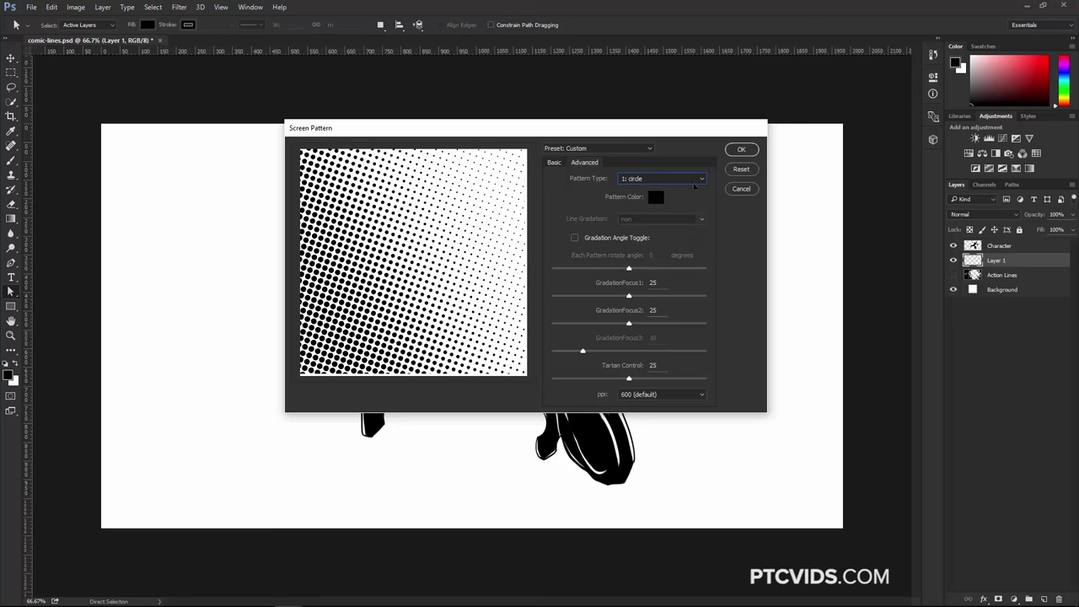
left_click(554, 162)
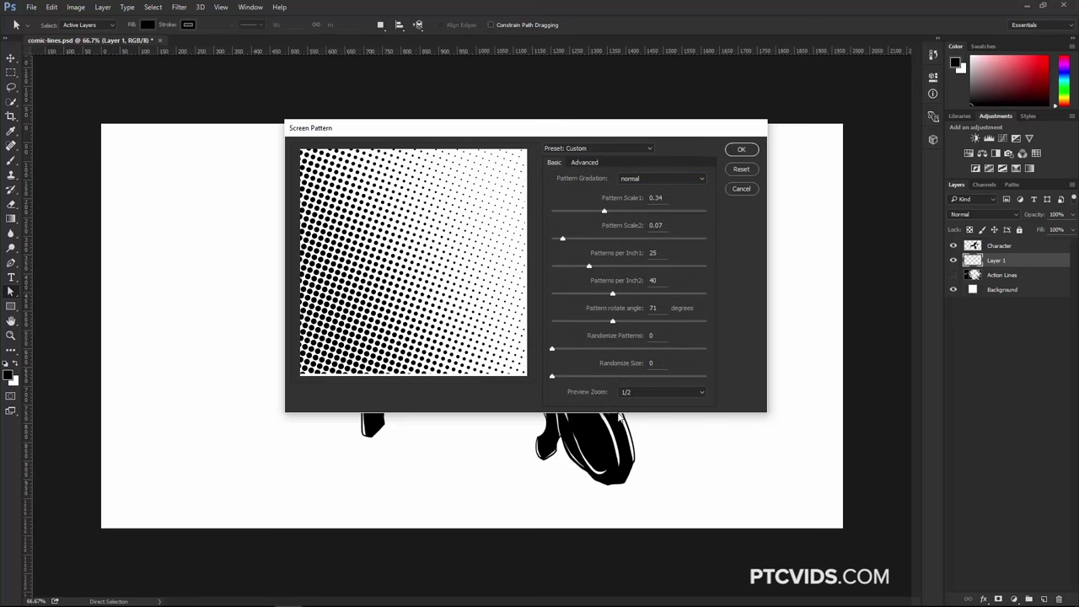
Try the screen pattern presets G-60-3, S-60-1, U-60-1 and U-60-5 in the preview
left_click(575, 149)
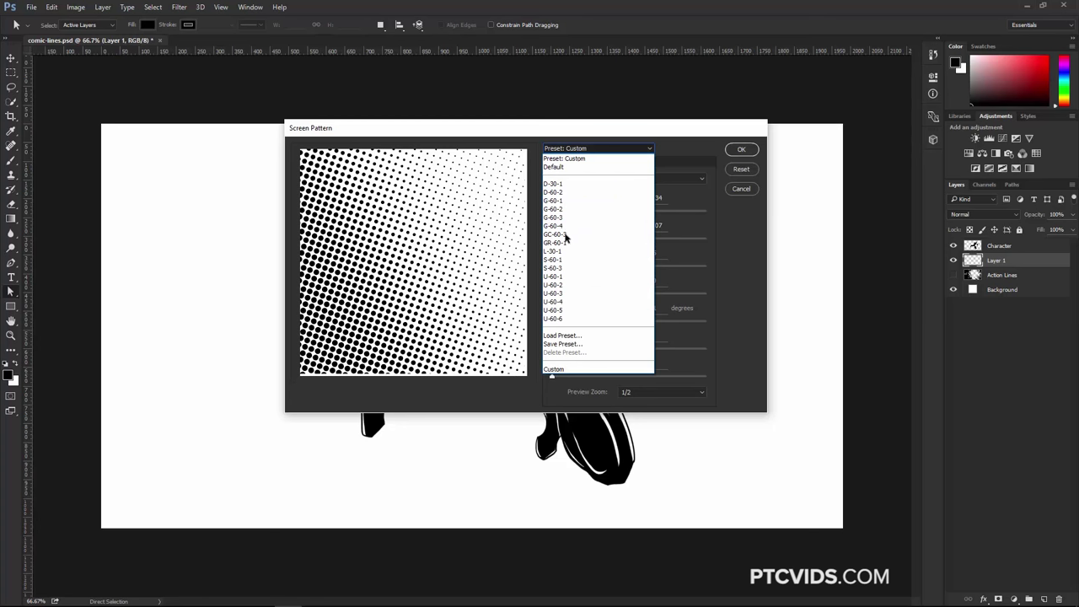
left_click(563, 219)
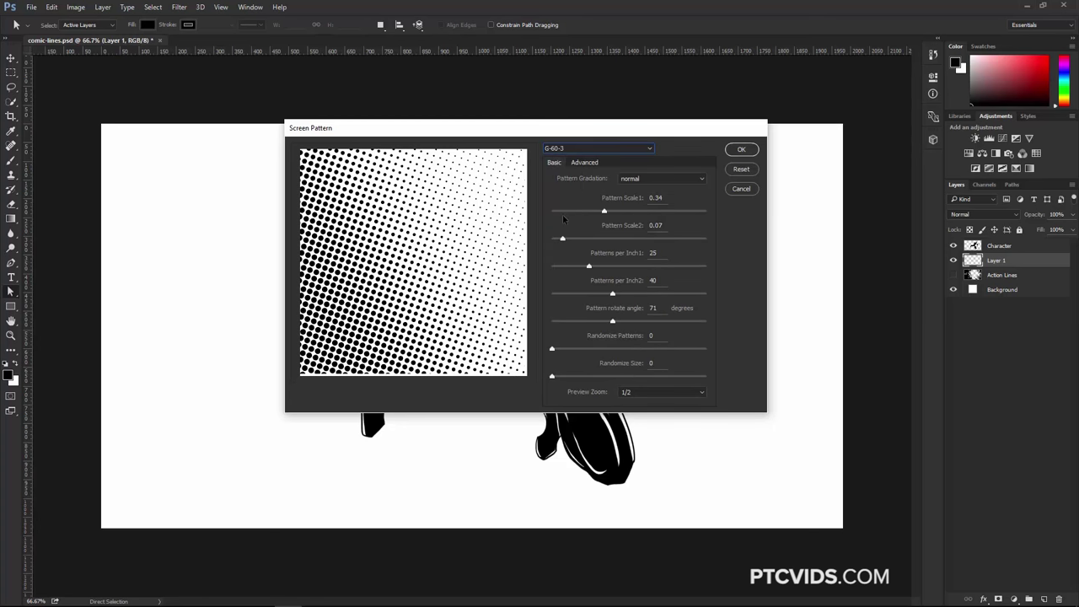
left_click(598, 149)
left_click(565, 263)
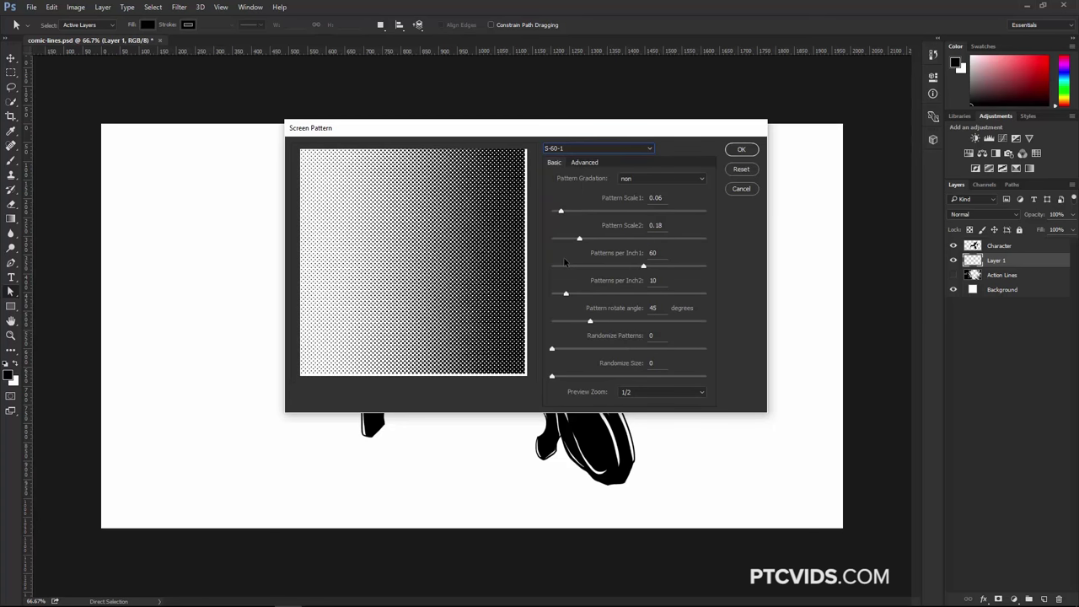
left_click(589, 150)
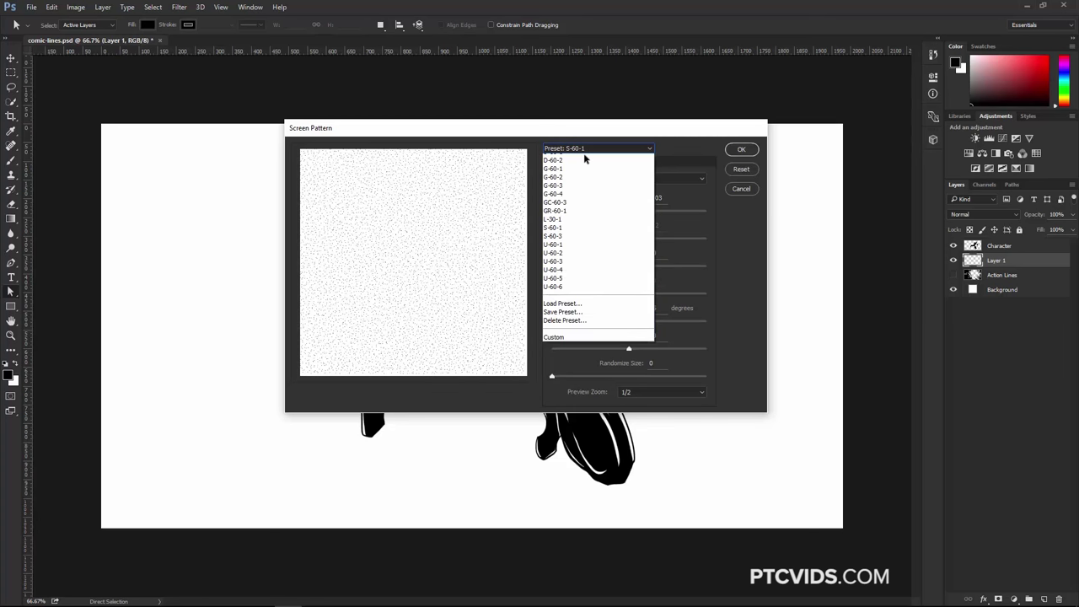
left_click(570, 268)
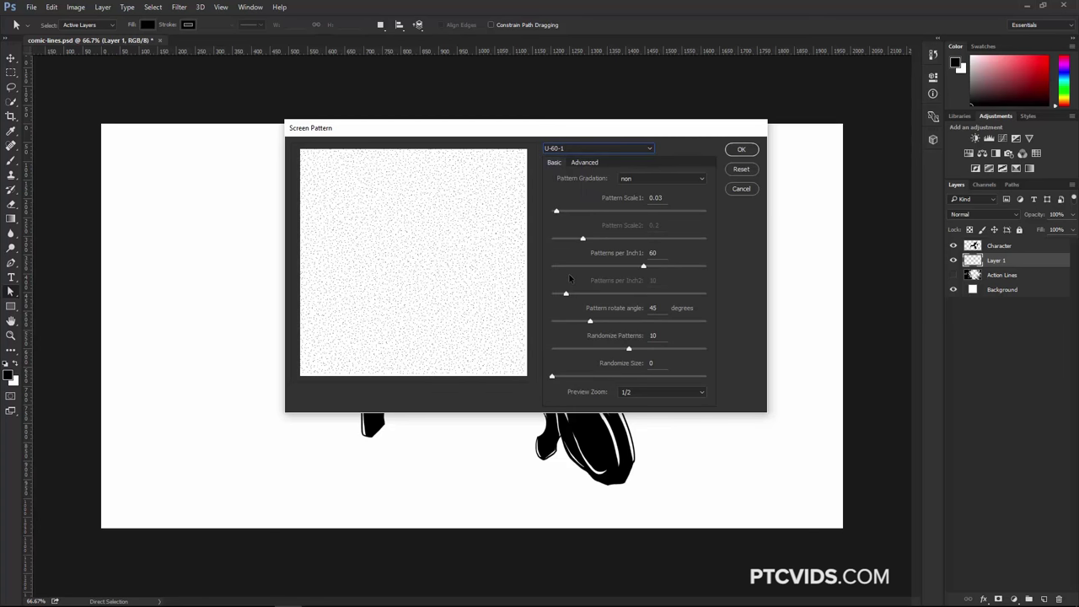
left_click(595, 150)
left_click(577, 310)
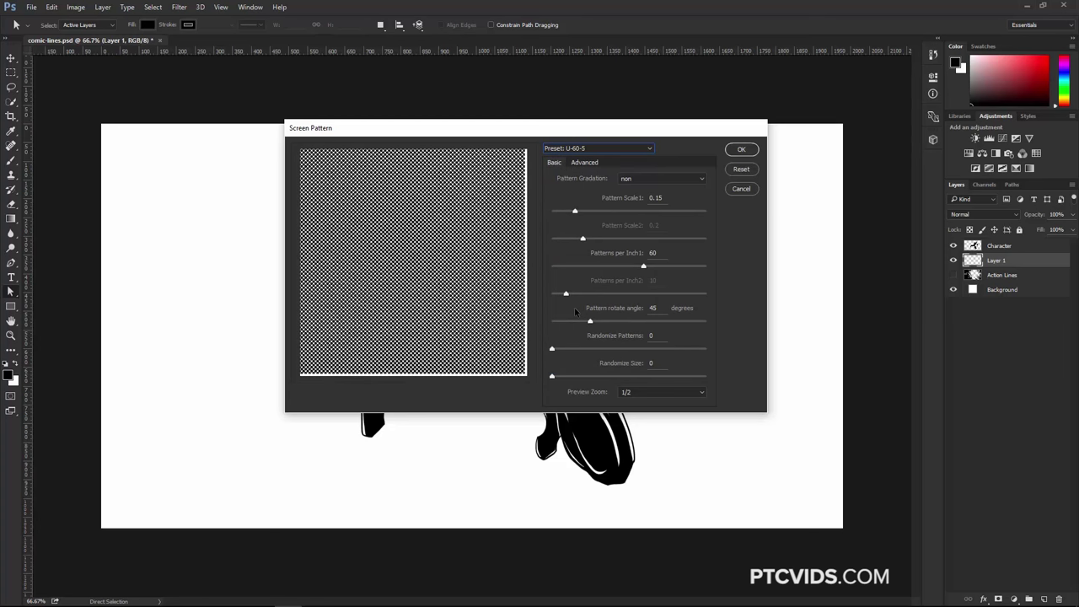
Fill Layer 1 with the Default screen pattern preset and check its transparency by briefly hiding the Background layer
left_click(586, 150)
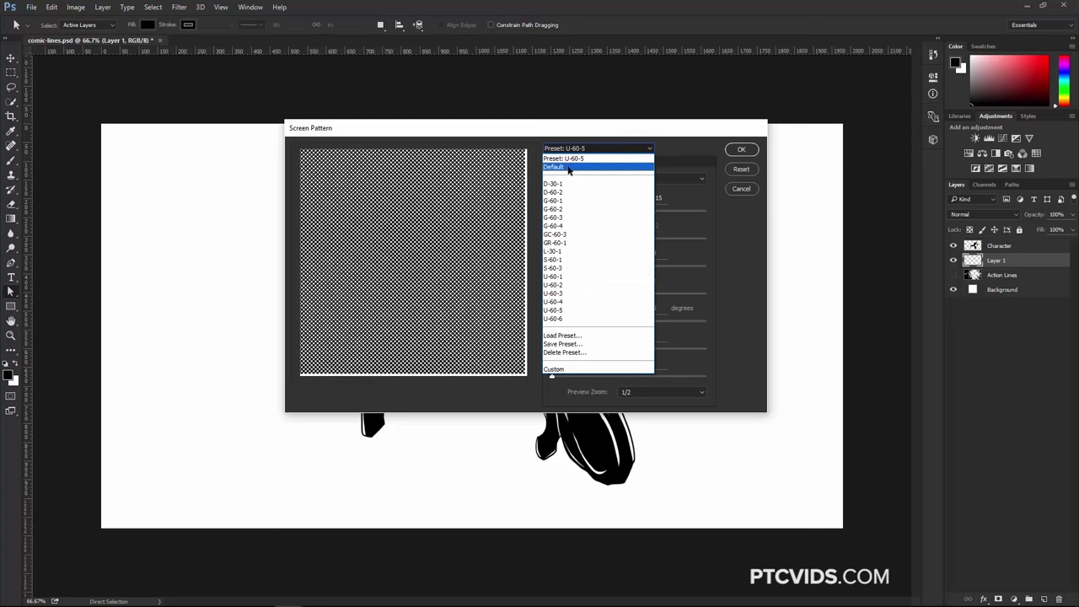
left_click(567, 172)
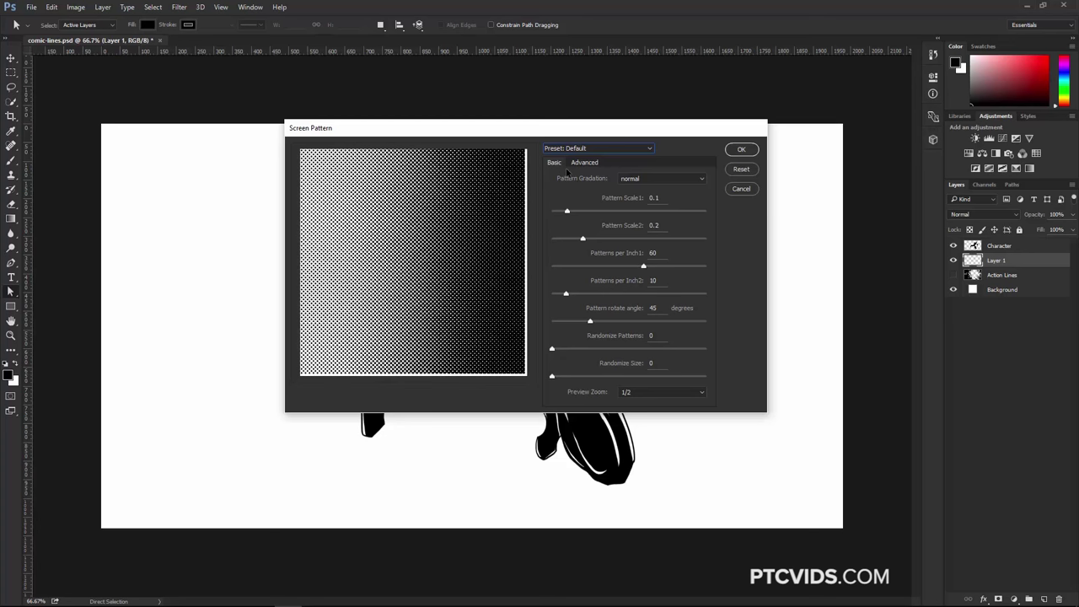
left_click(741, 149)
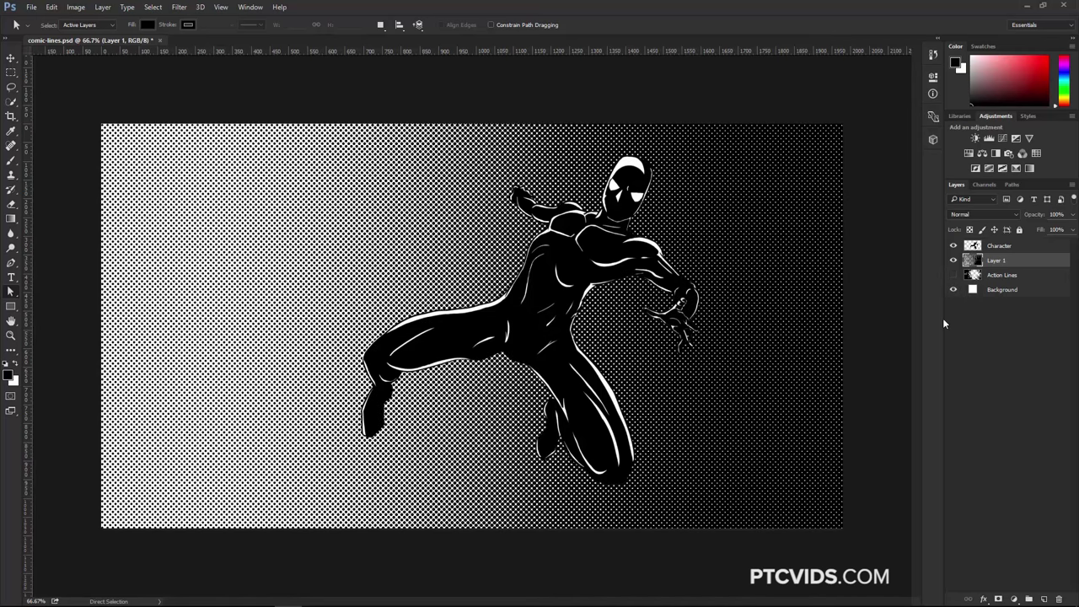
left_click(953, 291)
left_click(953, 291)
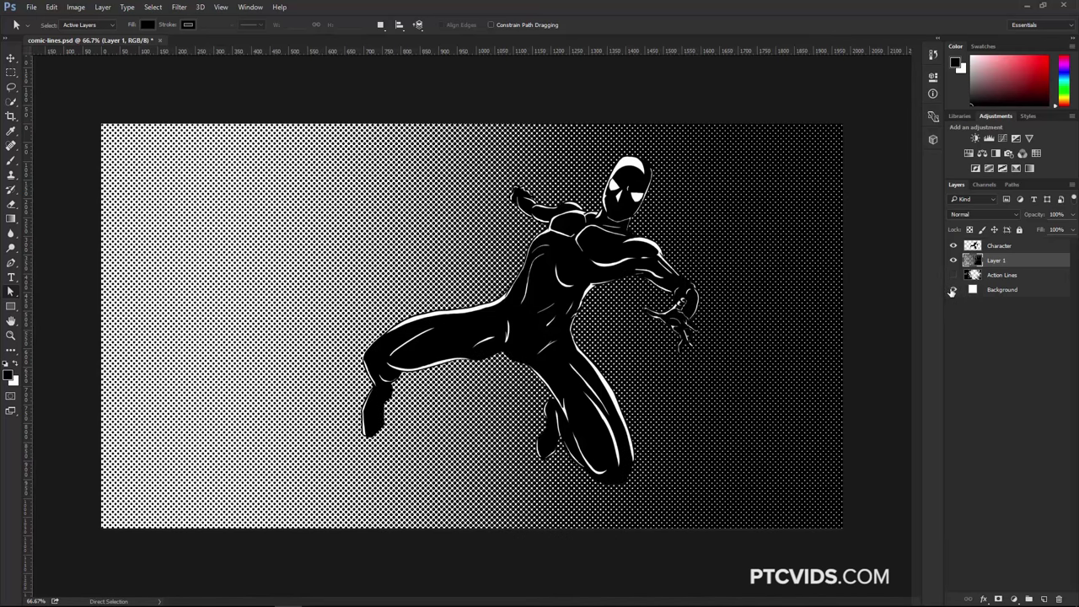
Preview a Color Overlay in red ff0000 on Layer 1 and discard the layer style changes
double_click(1037, 262)
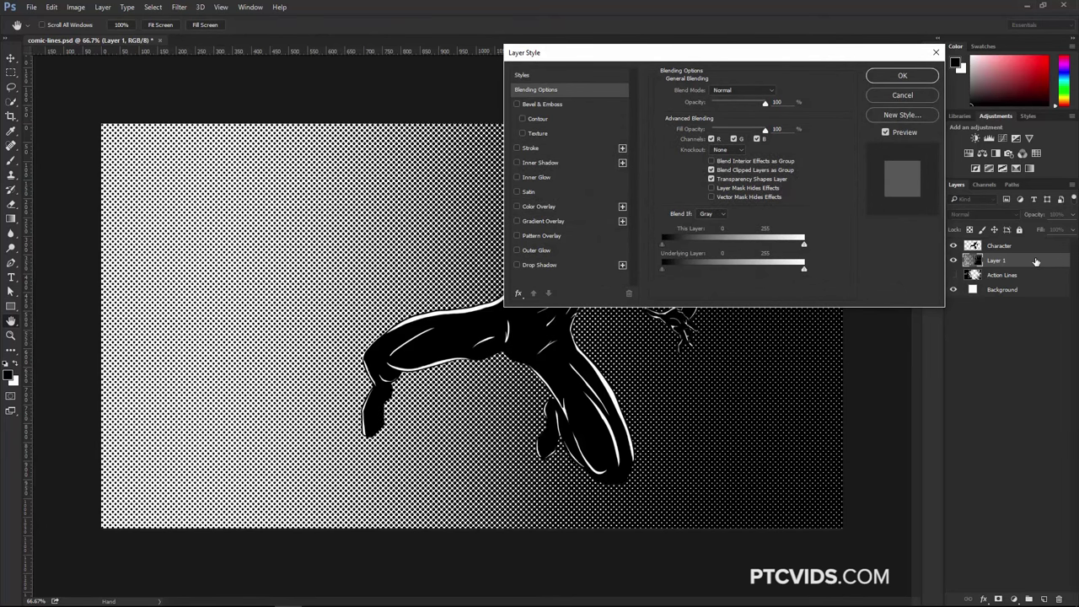
left_click(539, 206)
left_click(777, 92)
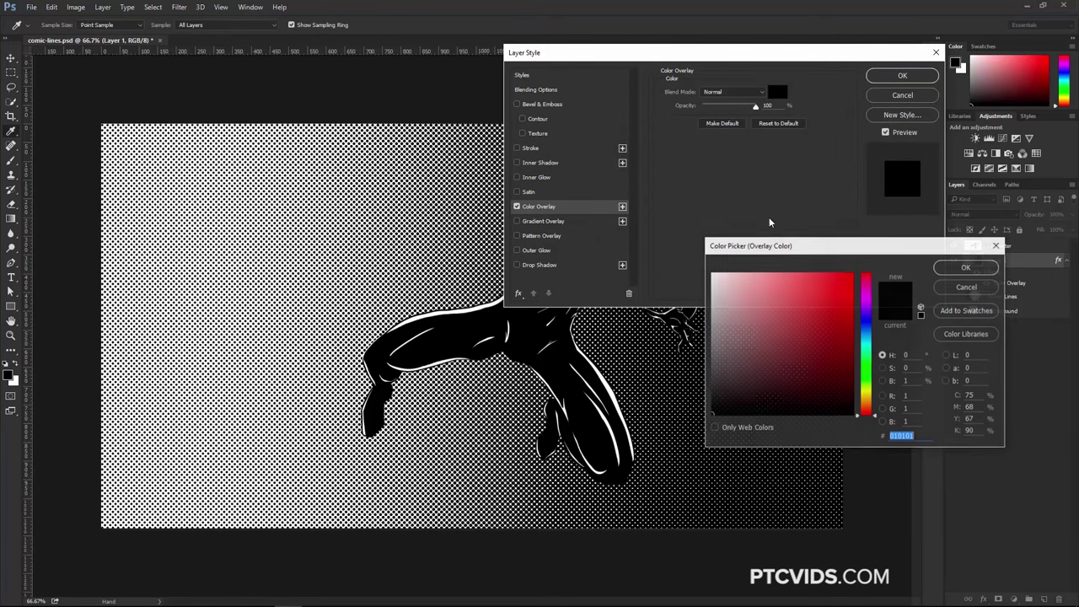
type("ff0000")
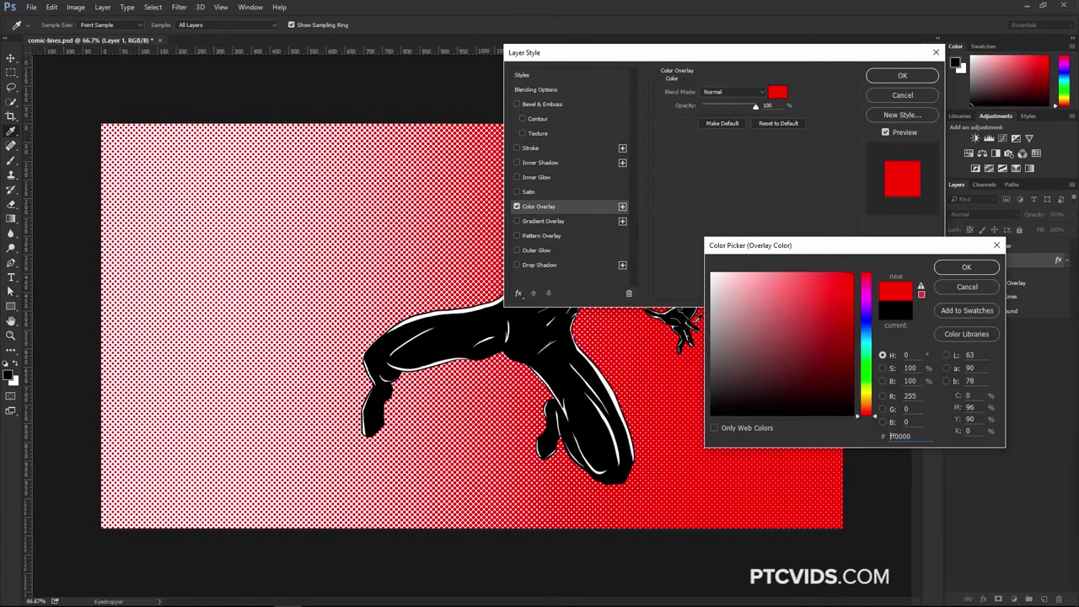
left_click(962, 286)
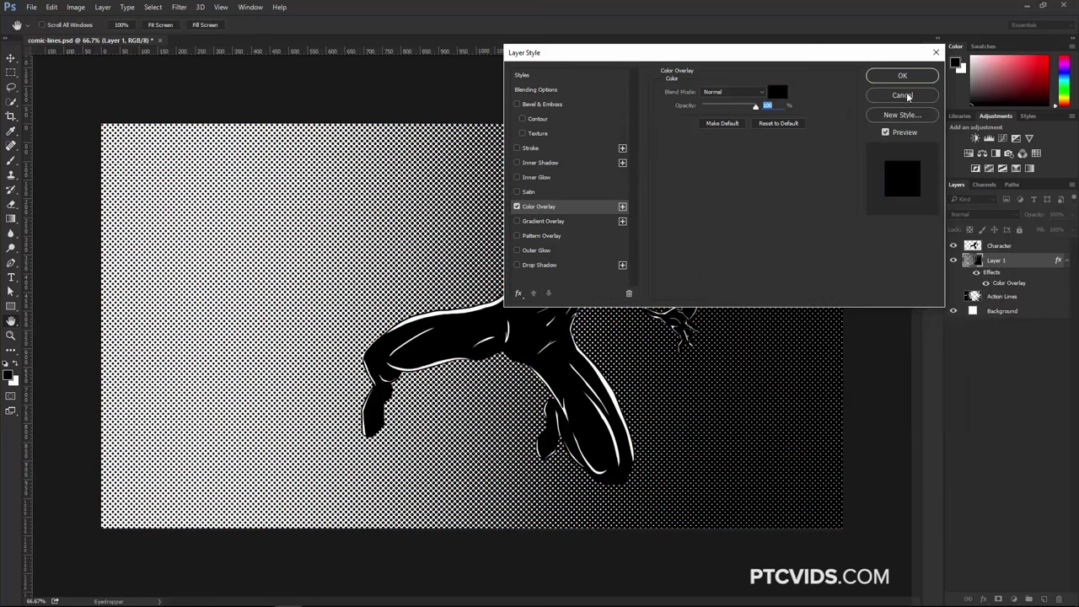
left_click(907, 97)
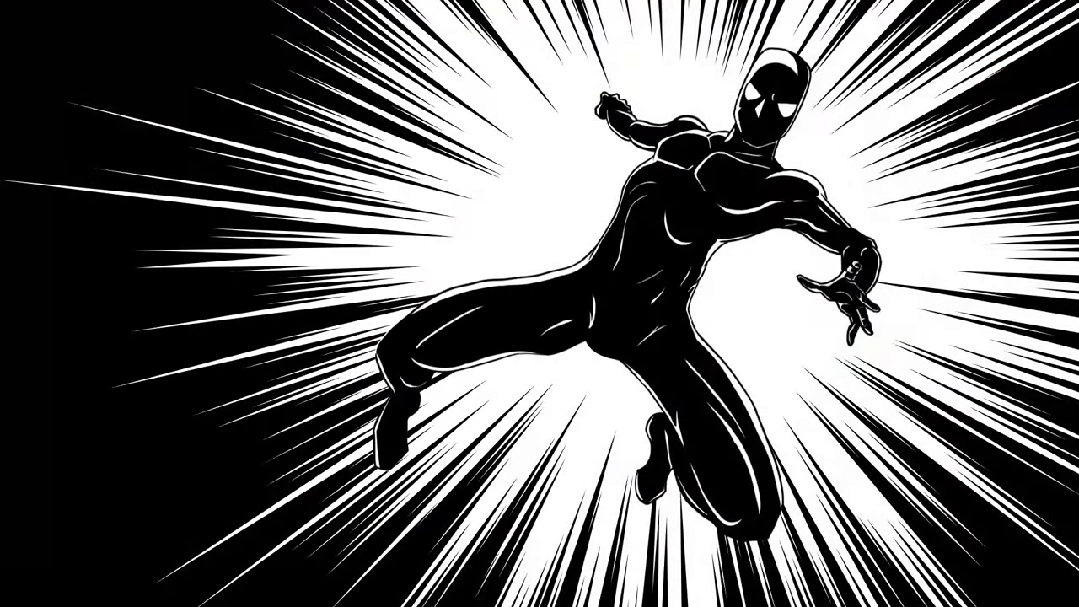